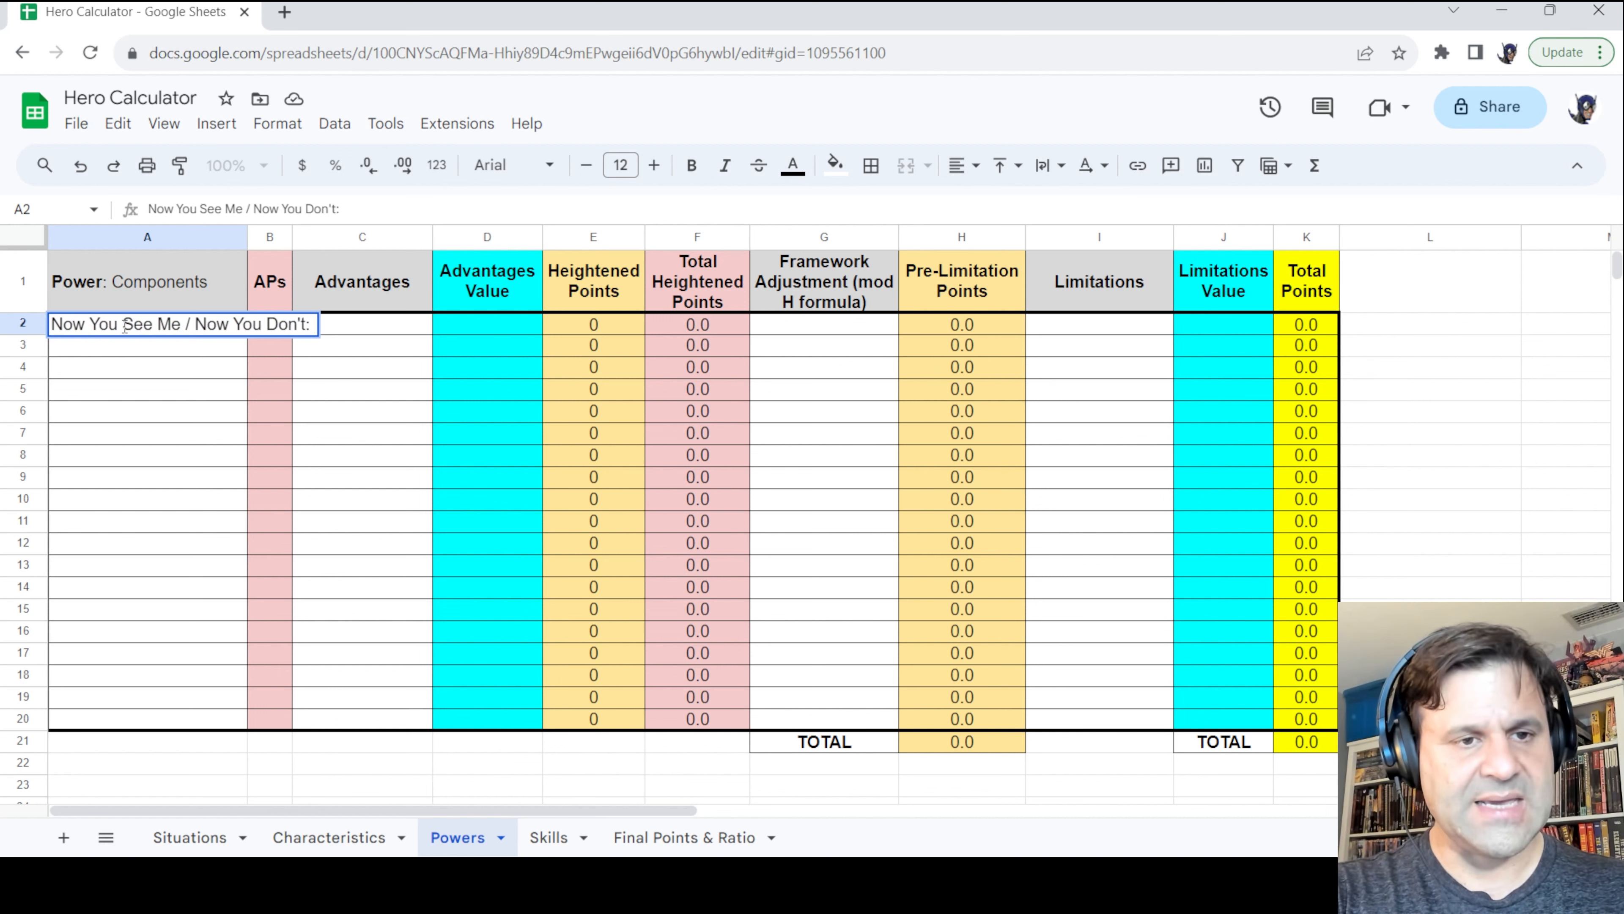
Complete the first power entry in cell A2 with the component "Invisibility" after "Now You See Me / Now You Don't:"
text(I)
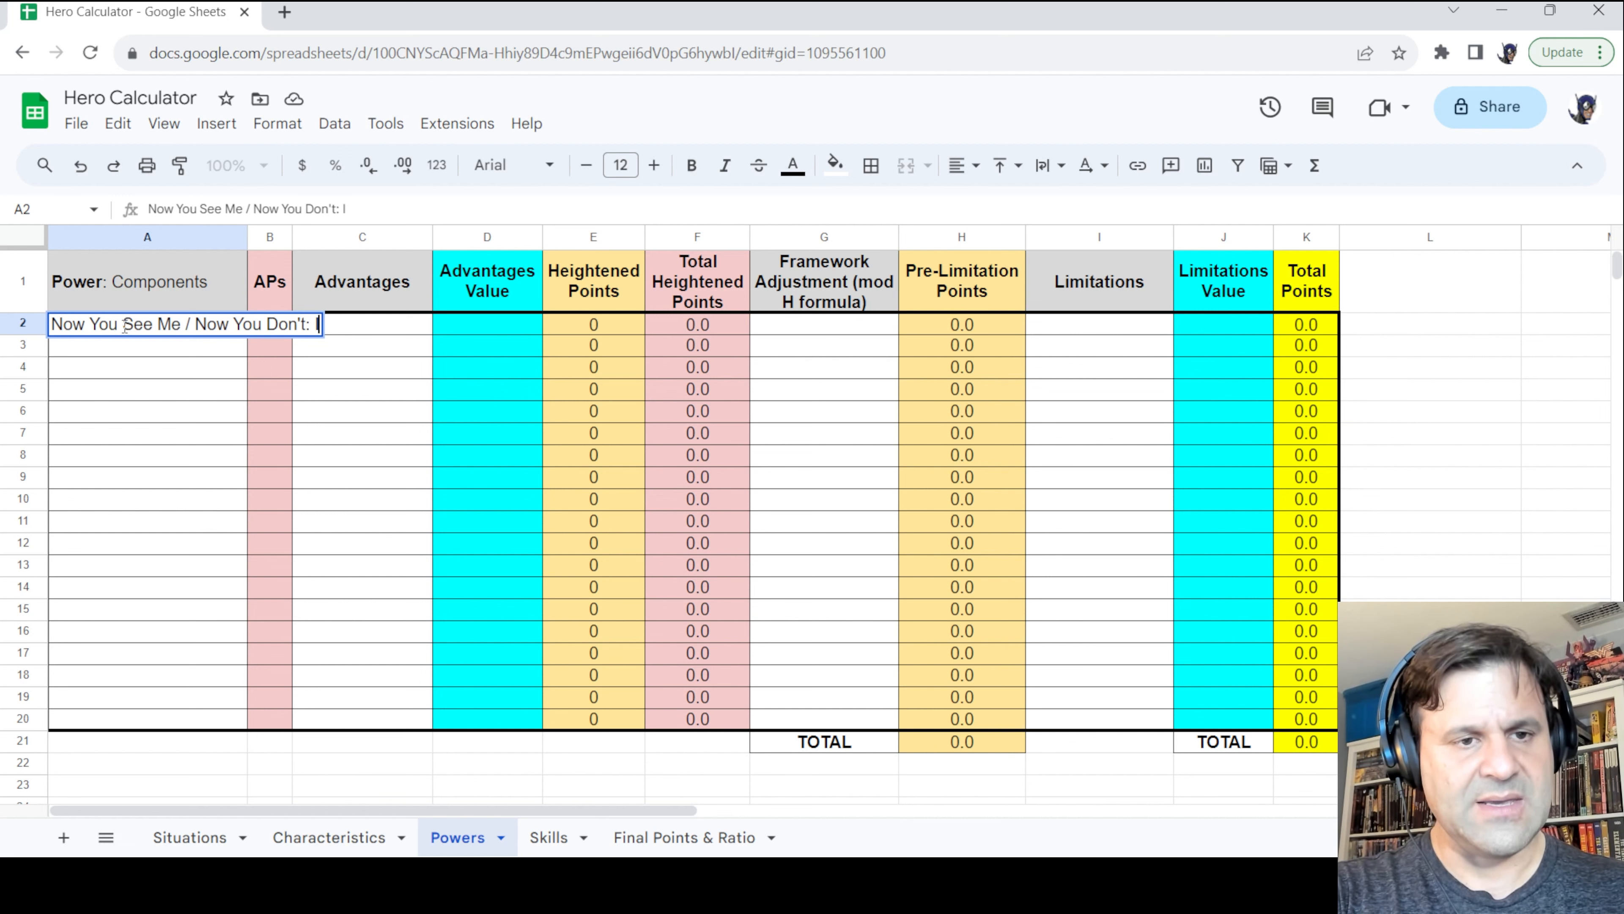
text(nvisibility)
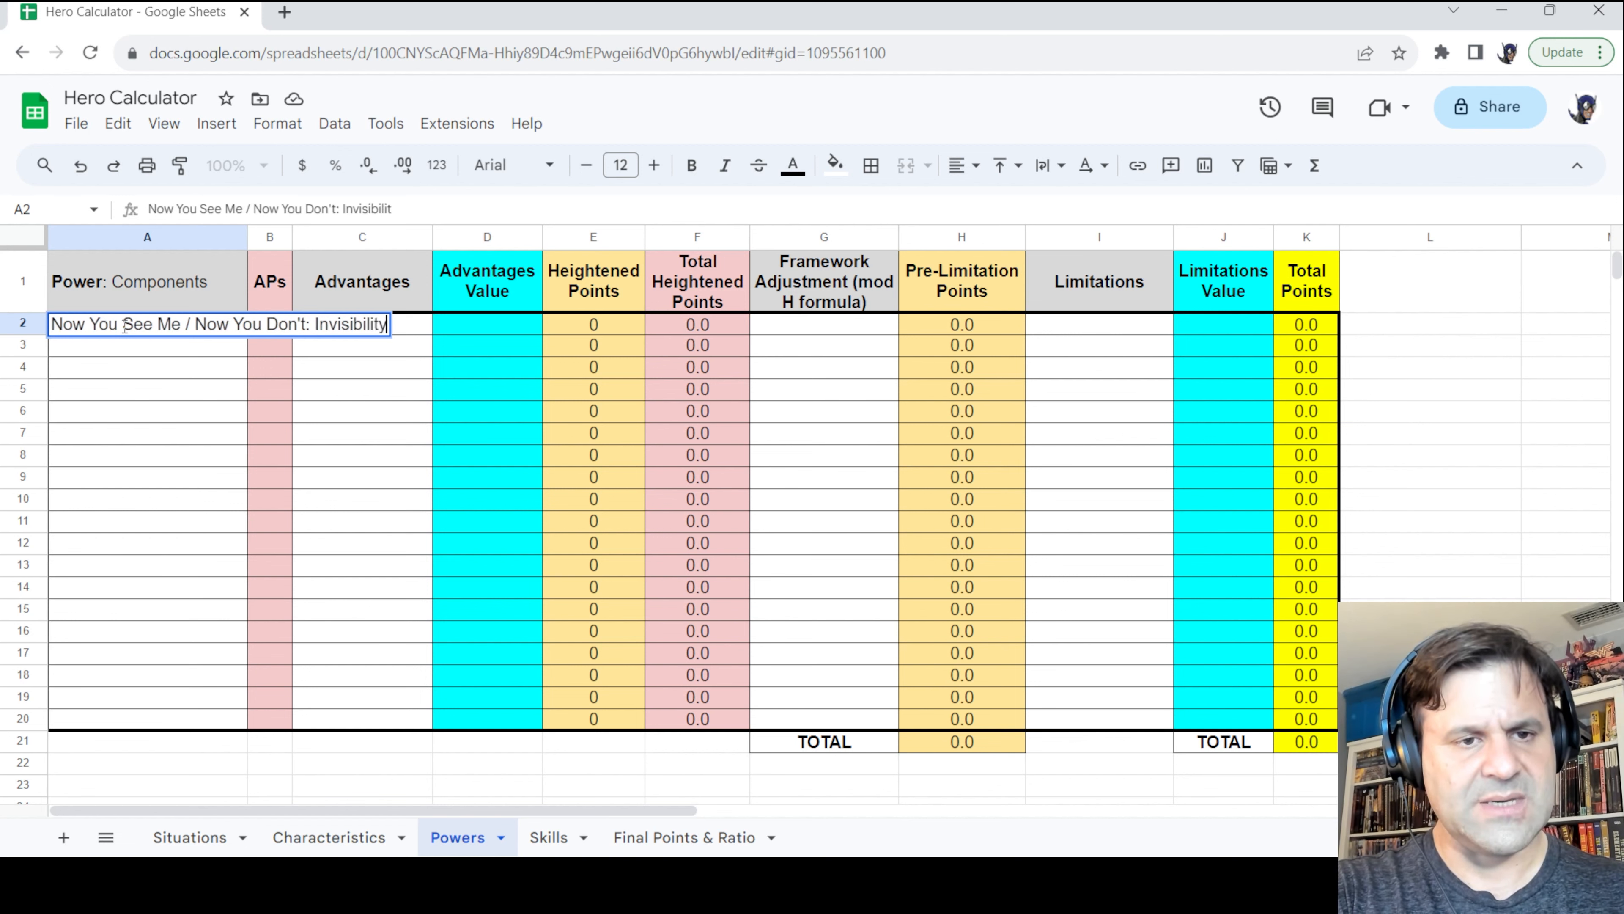
key(Return)
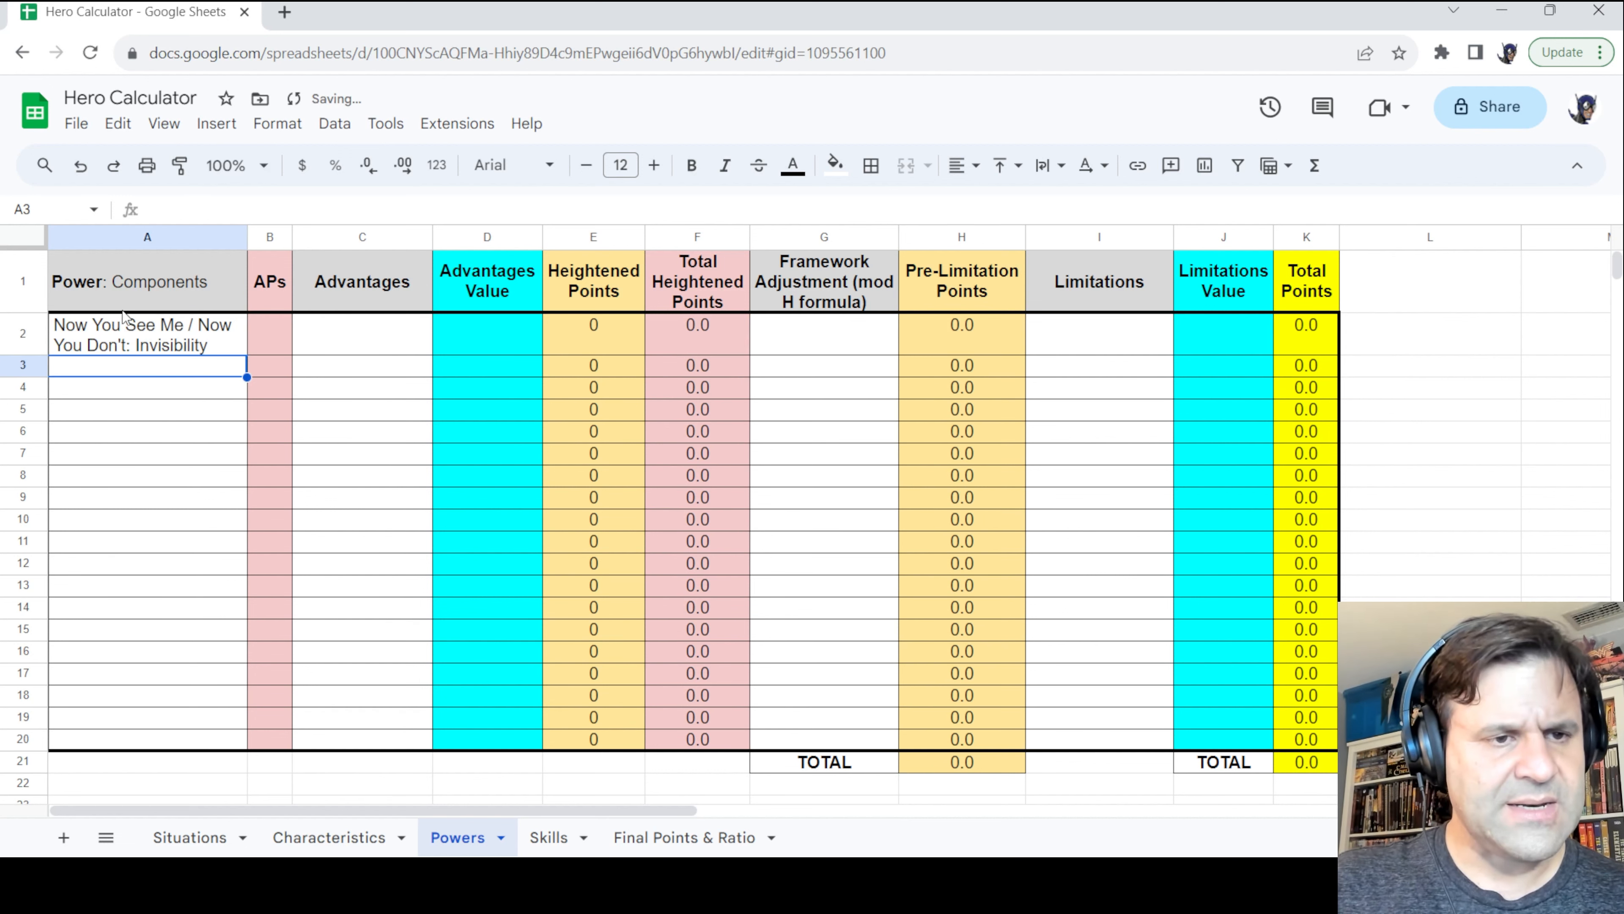
Bold the power name "Now You See Me / Now You Don't" in cell A2, leaving the component text regular
click(125, 326)
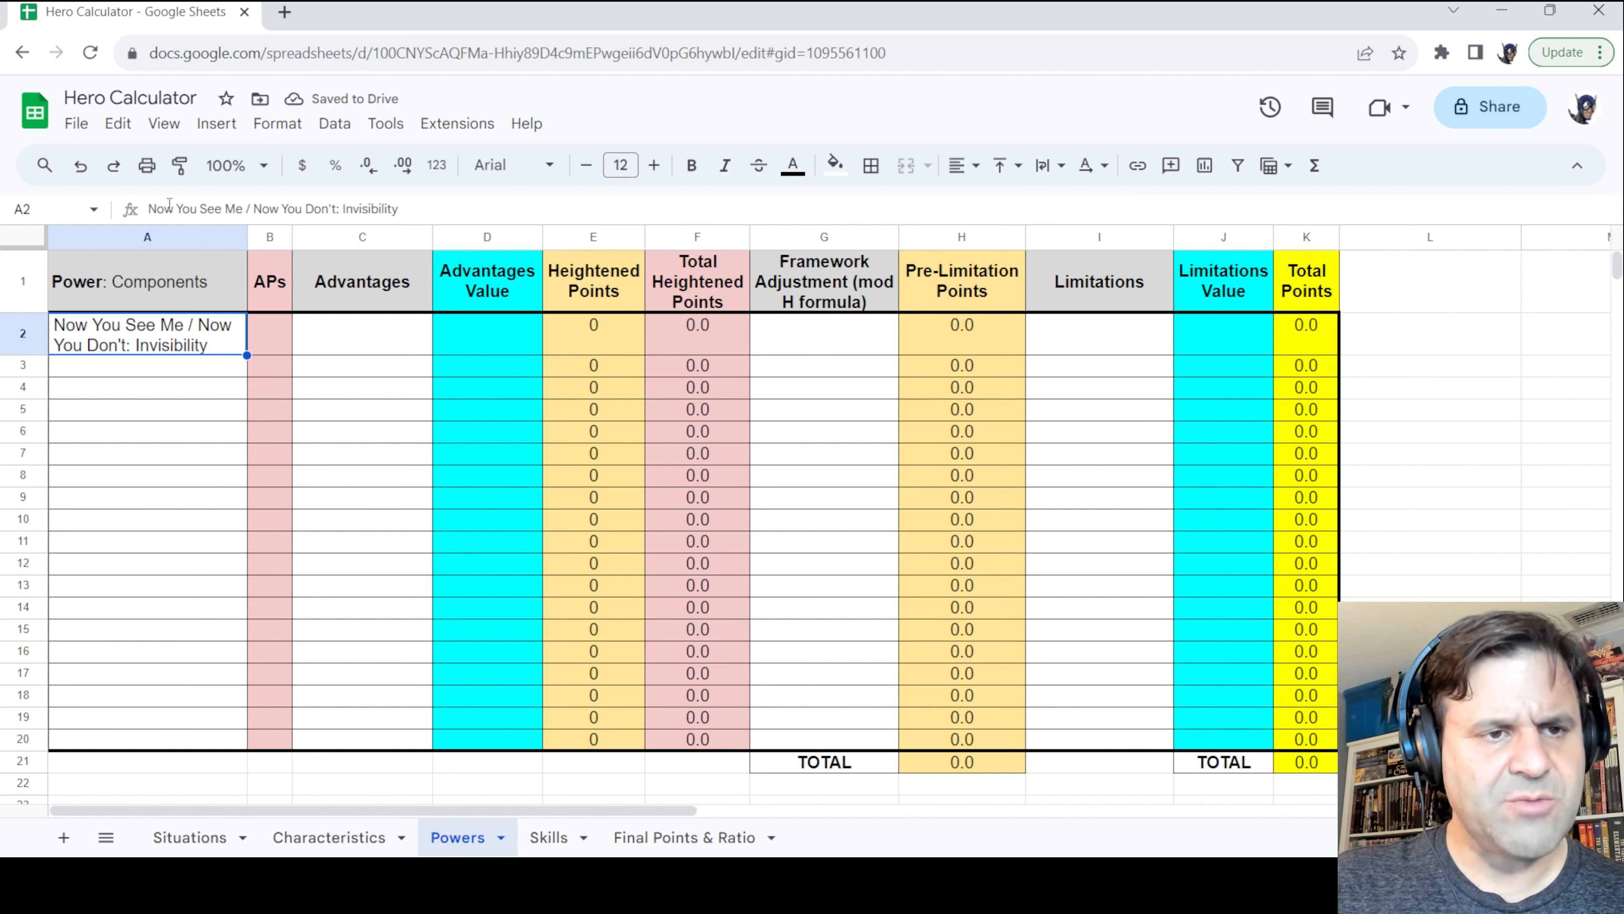
drag(149, 209, 339, 210)
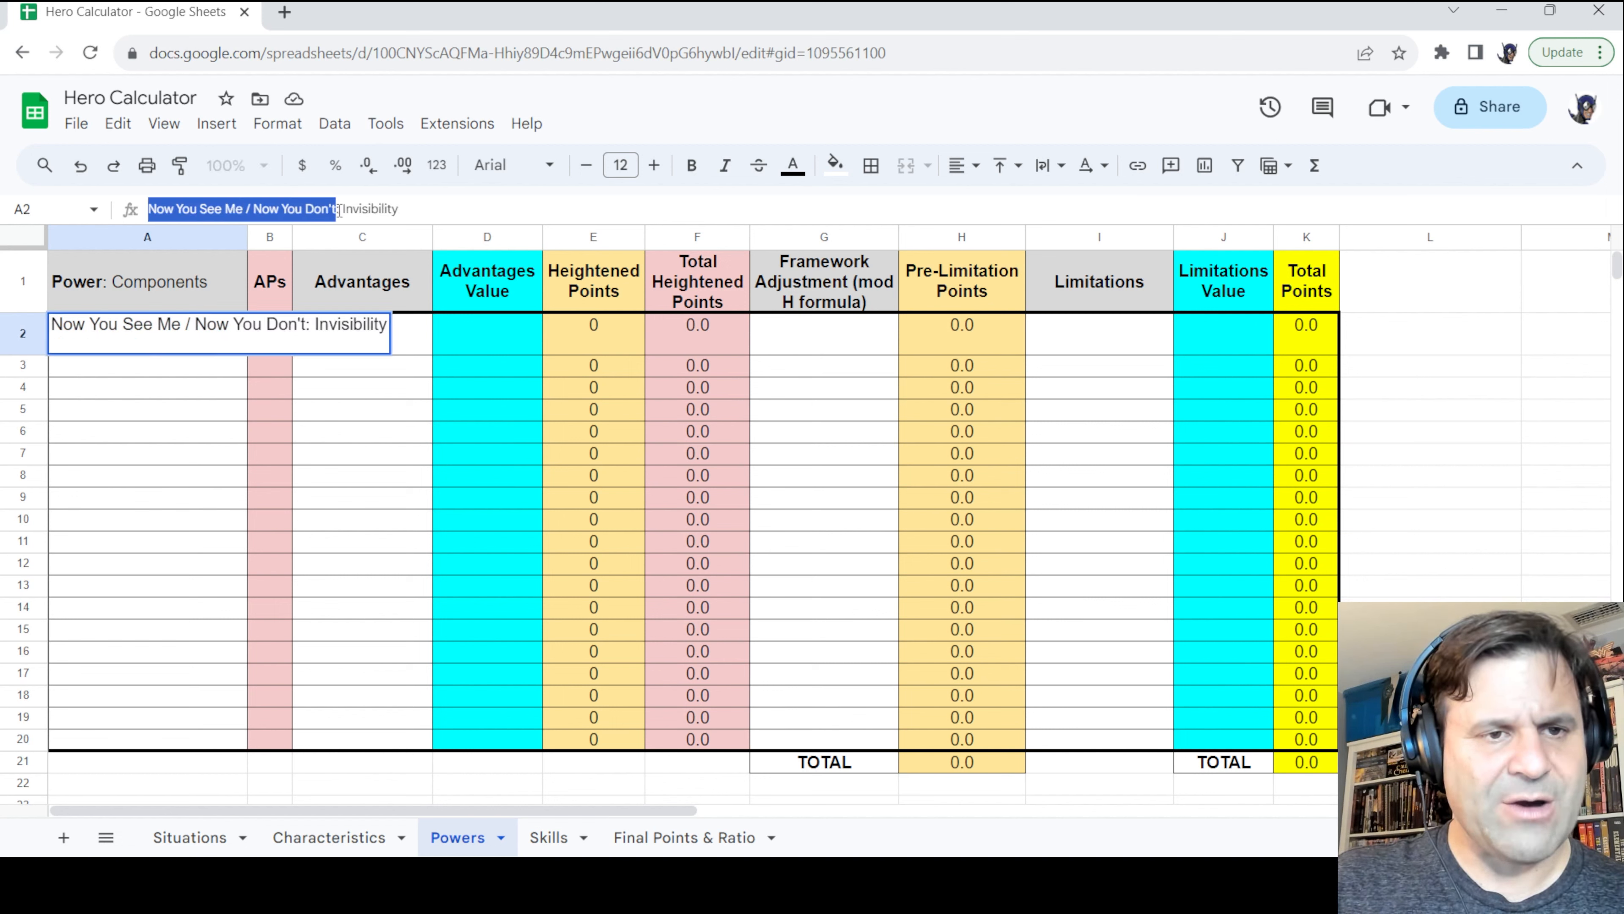
click(692, 165)
click(162, 376)
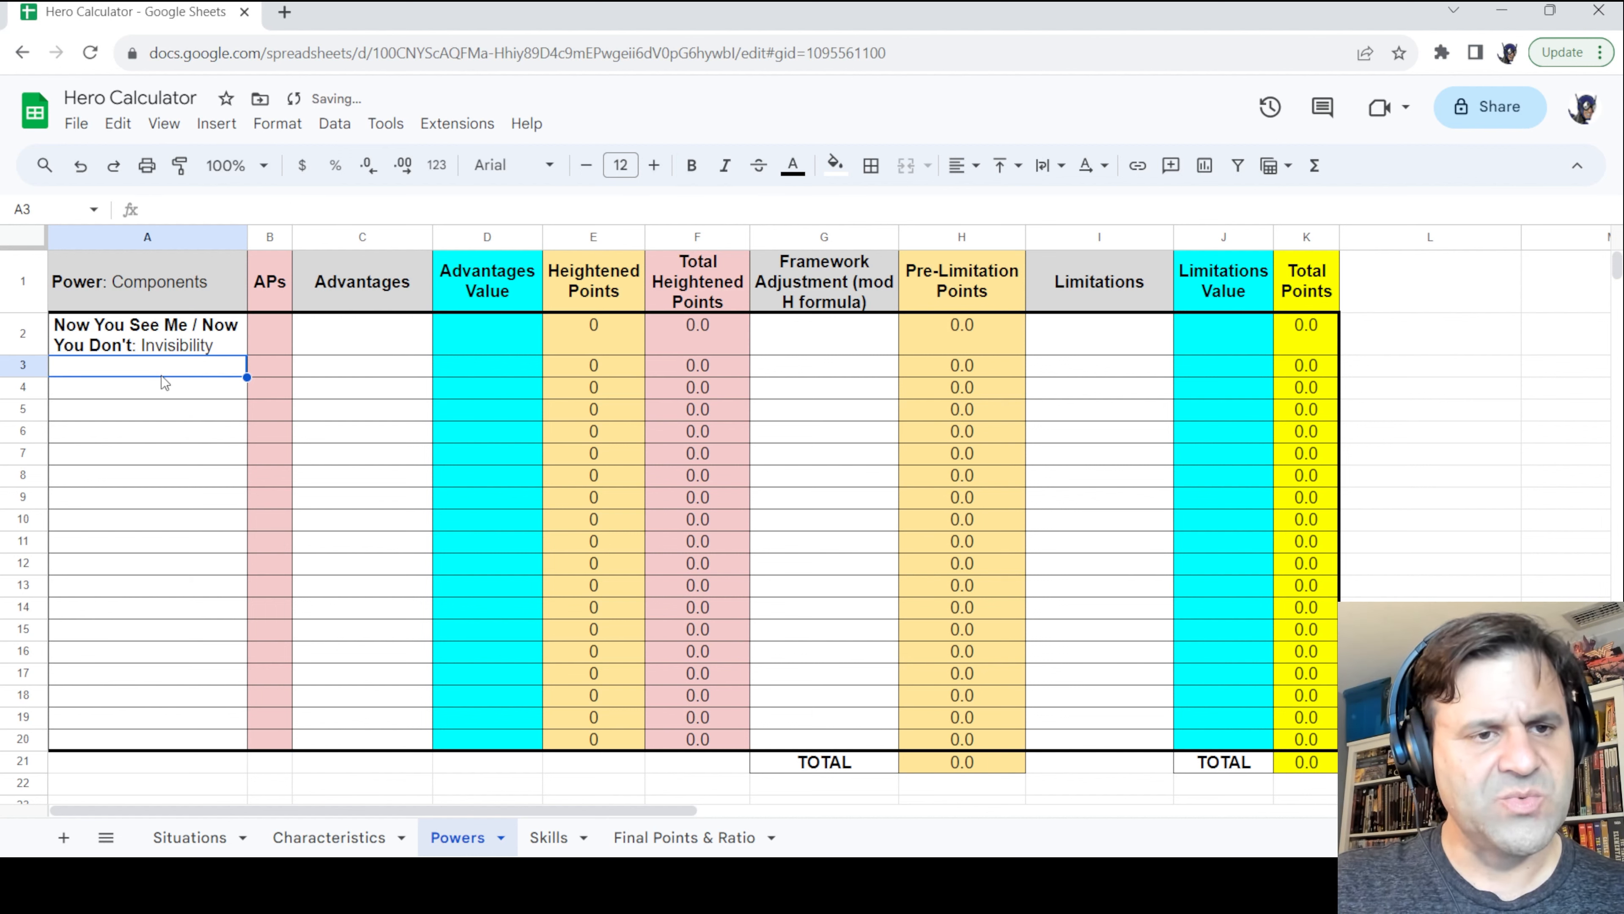
Set the APs of the Invisibility power to 20 in row 2
click(274, 335)
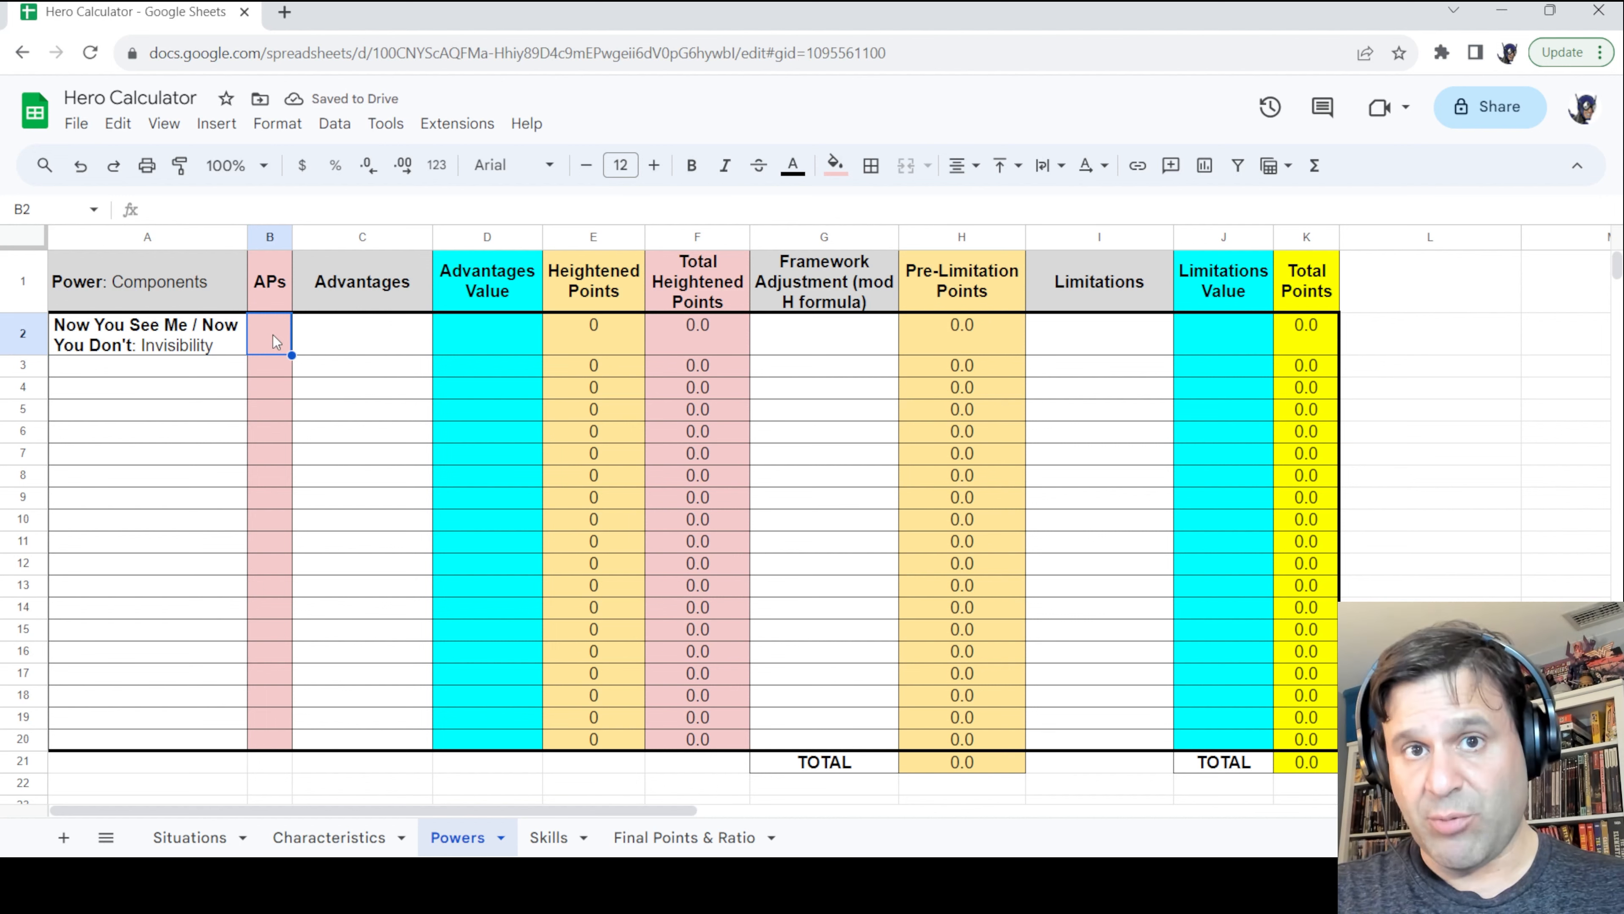
text(20)
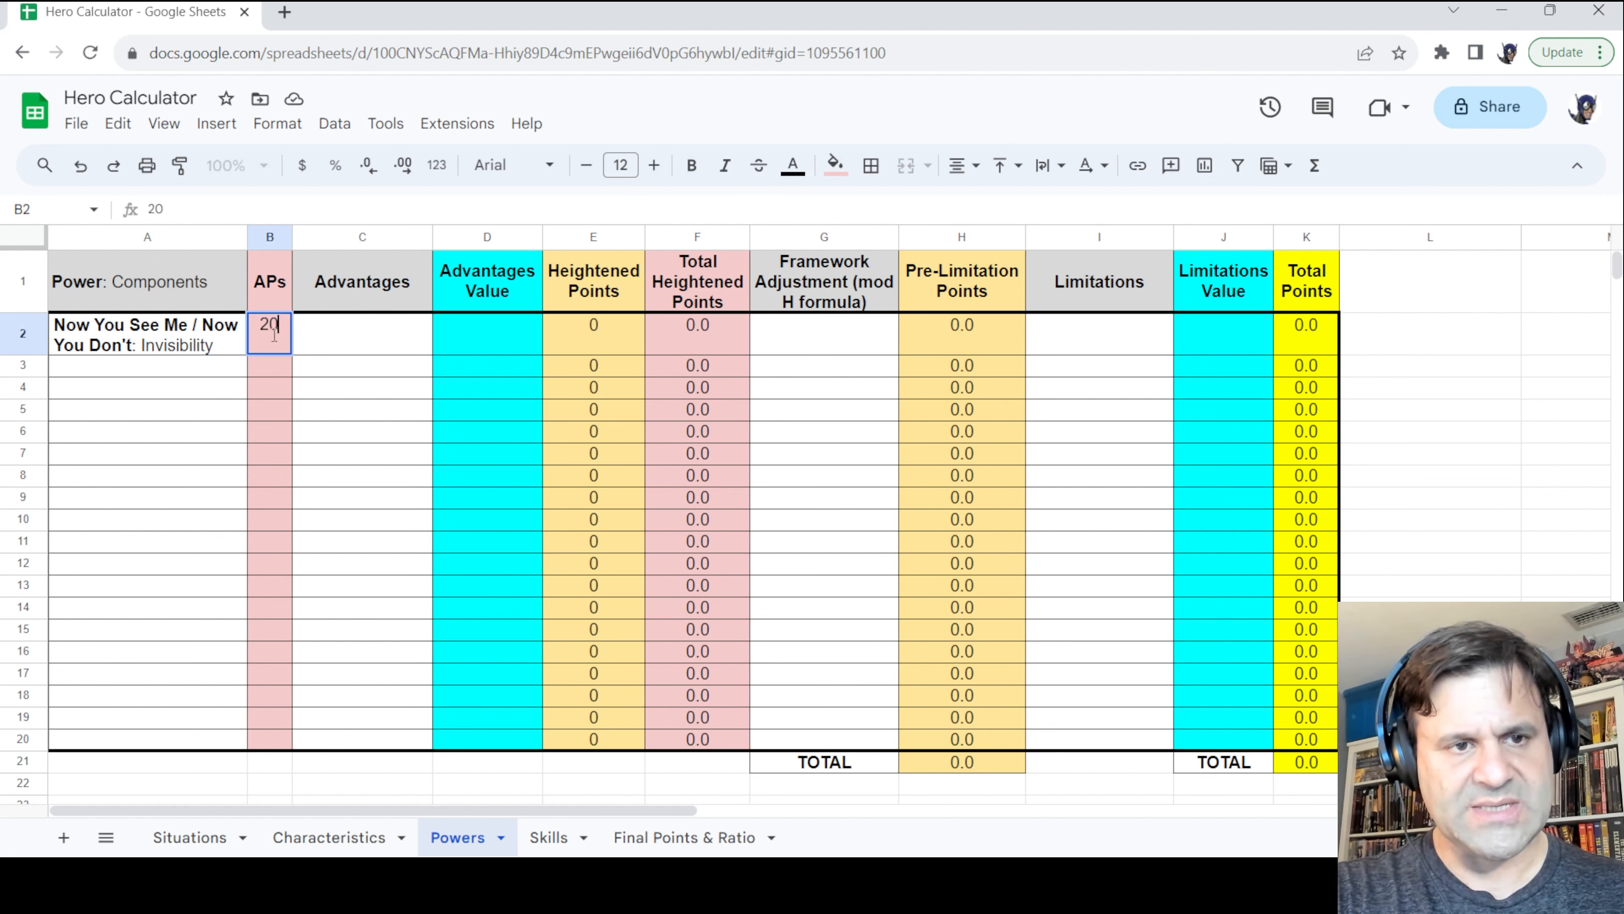
key(Return)
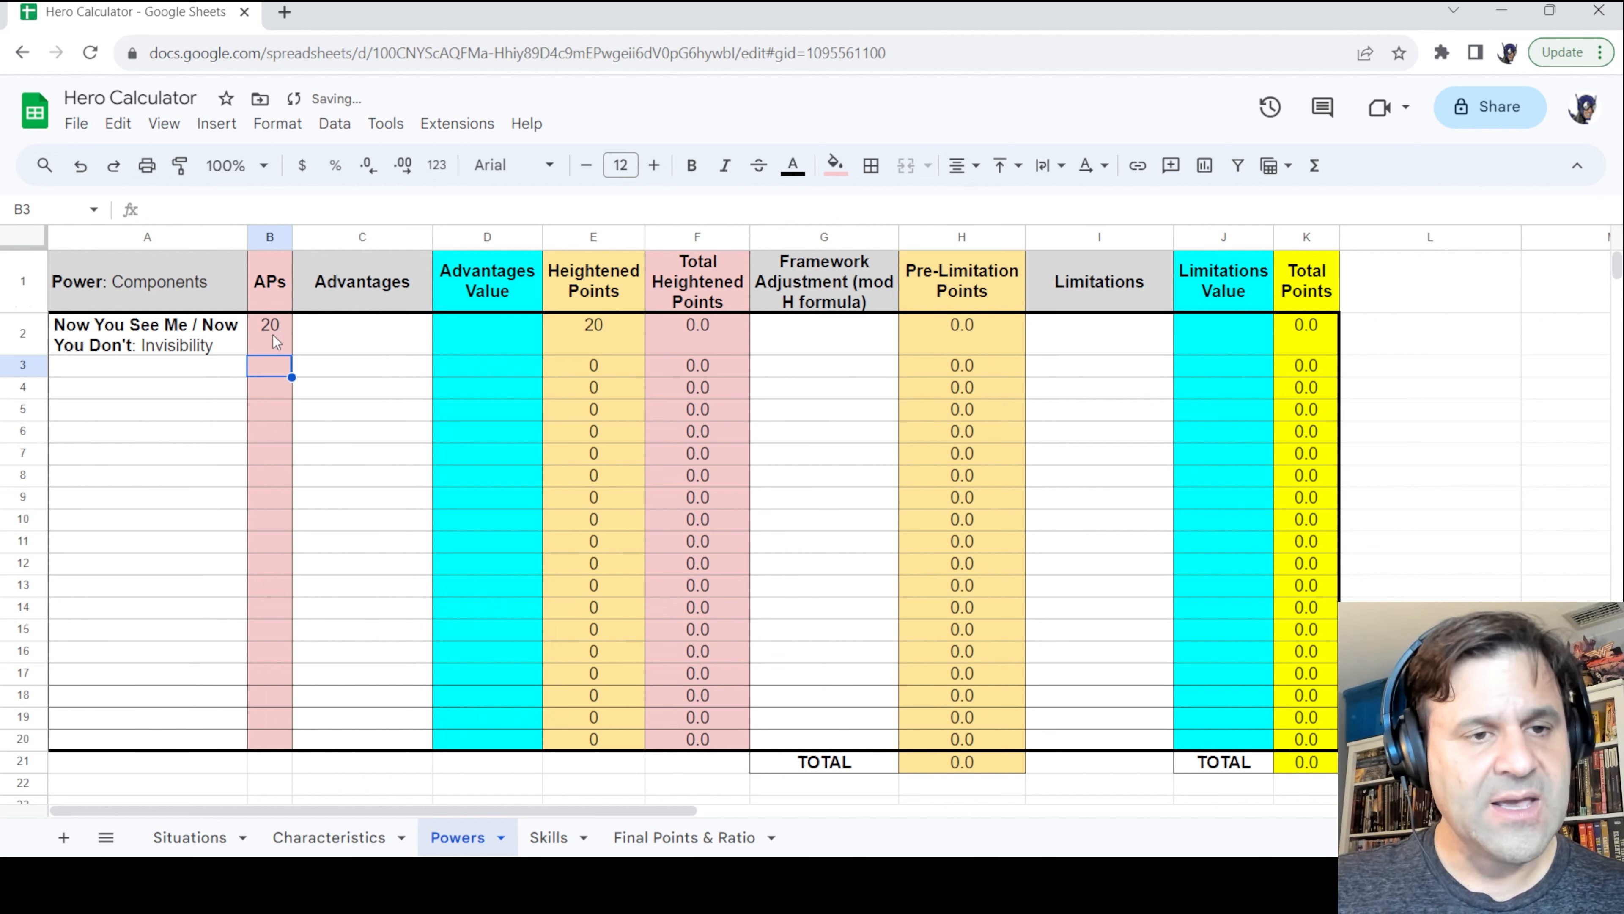
click(274, 335)
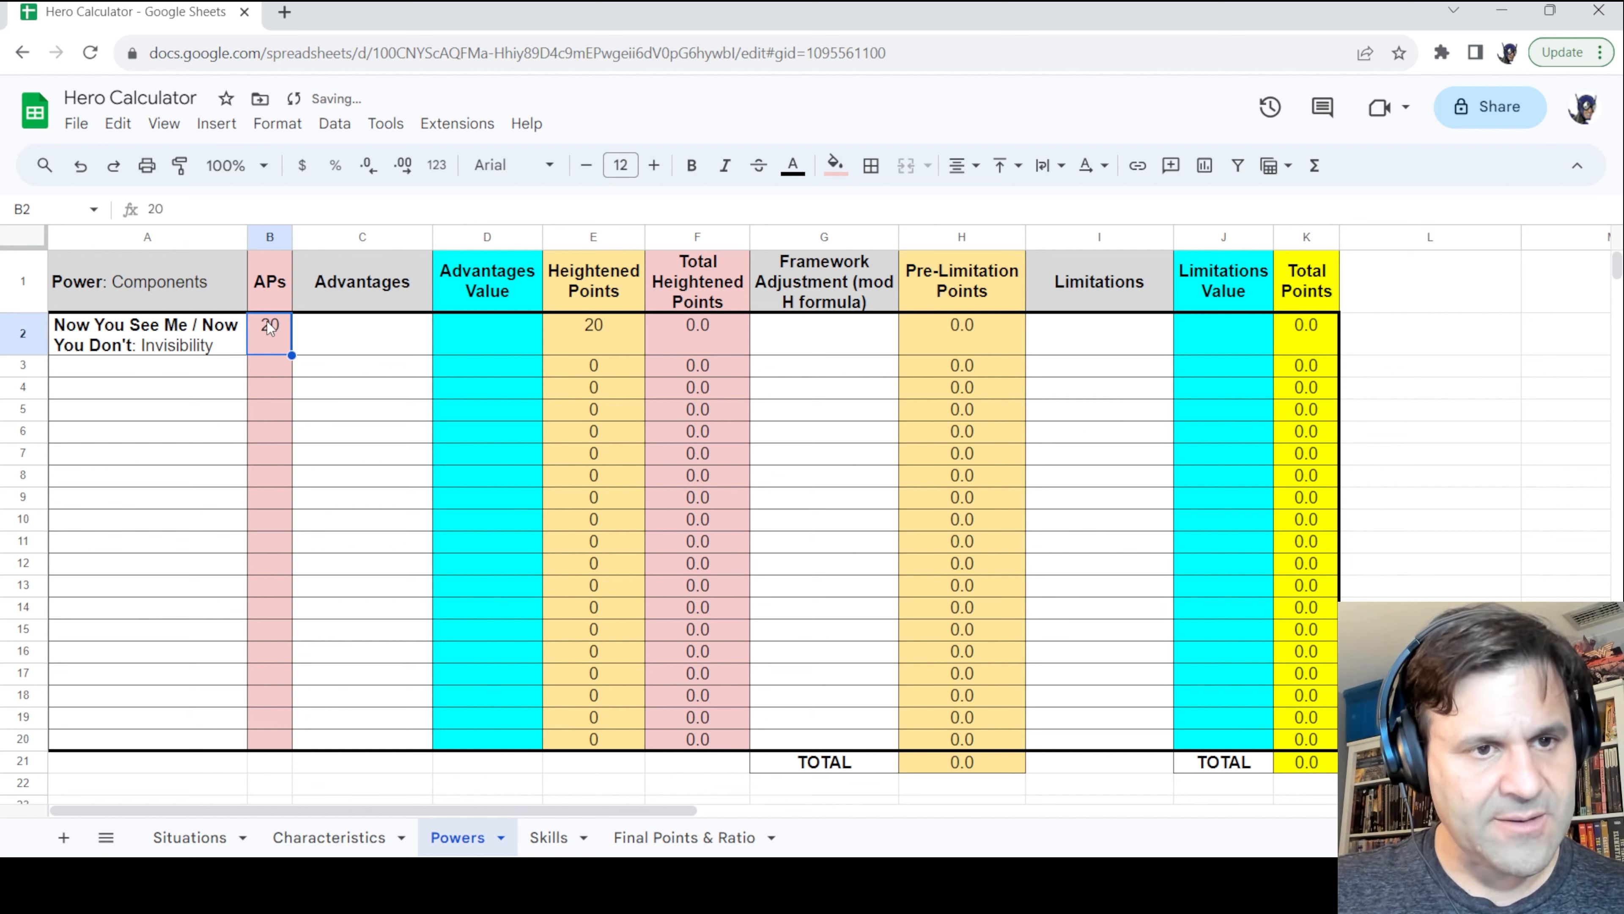
Leave the Invisibility power's advantages blank and set its Total Heightened Points to 20
click(358, 332)
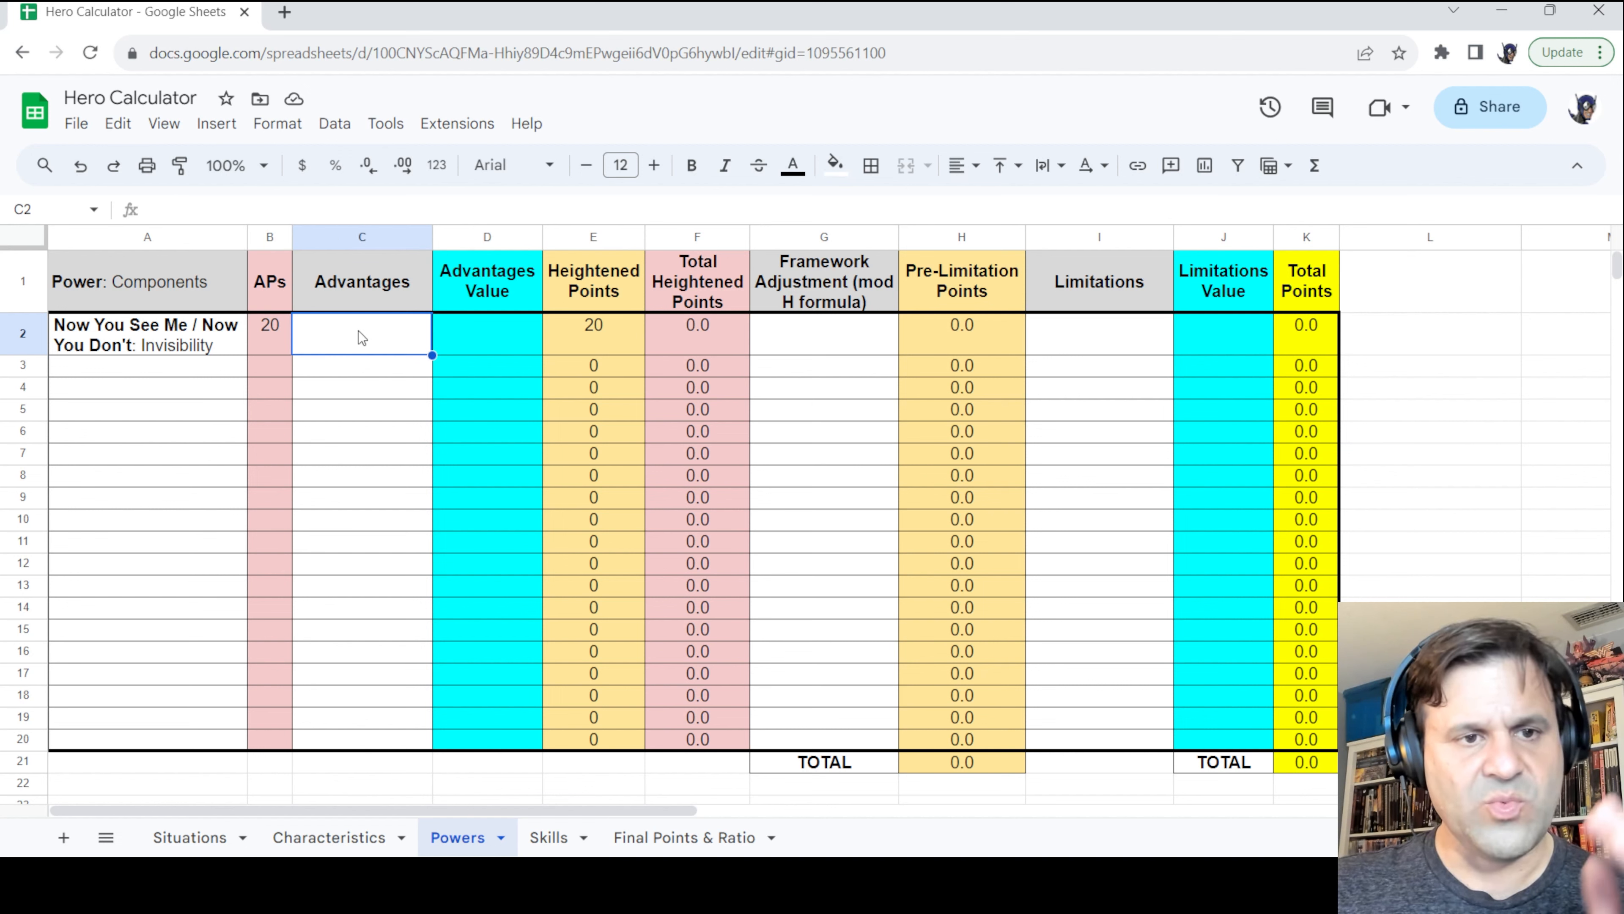
click(506, 344)
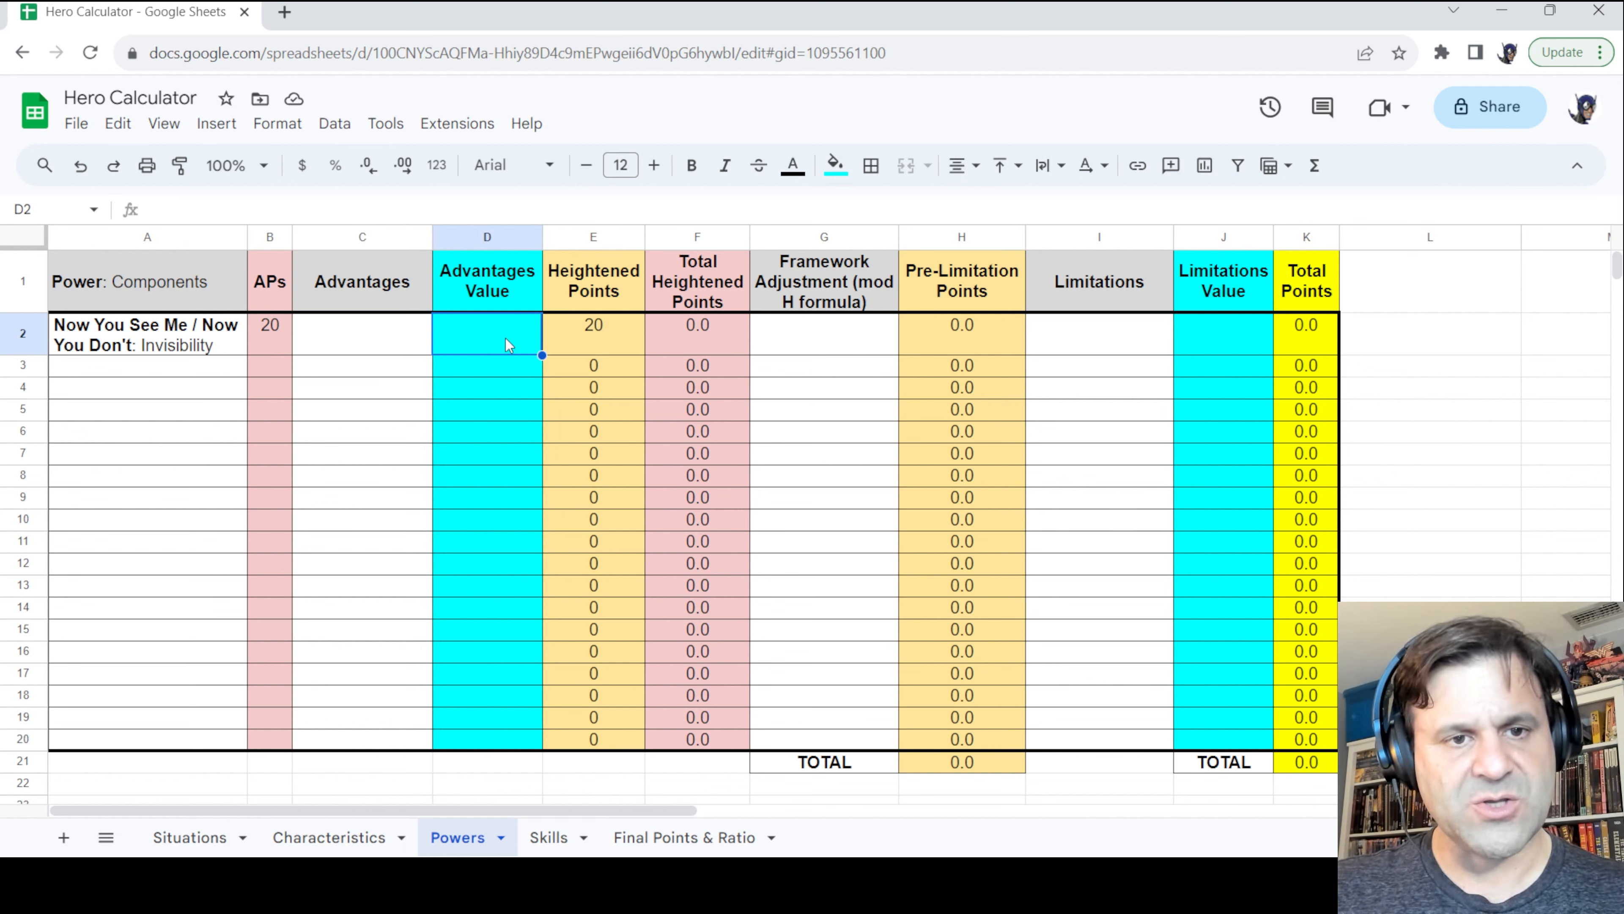
click(605, 333)
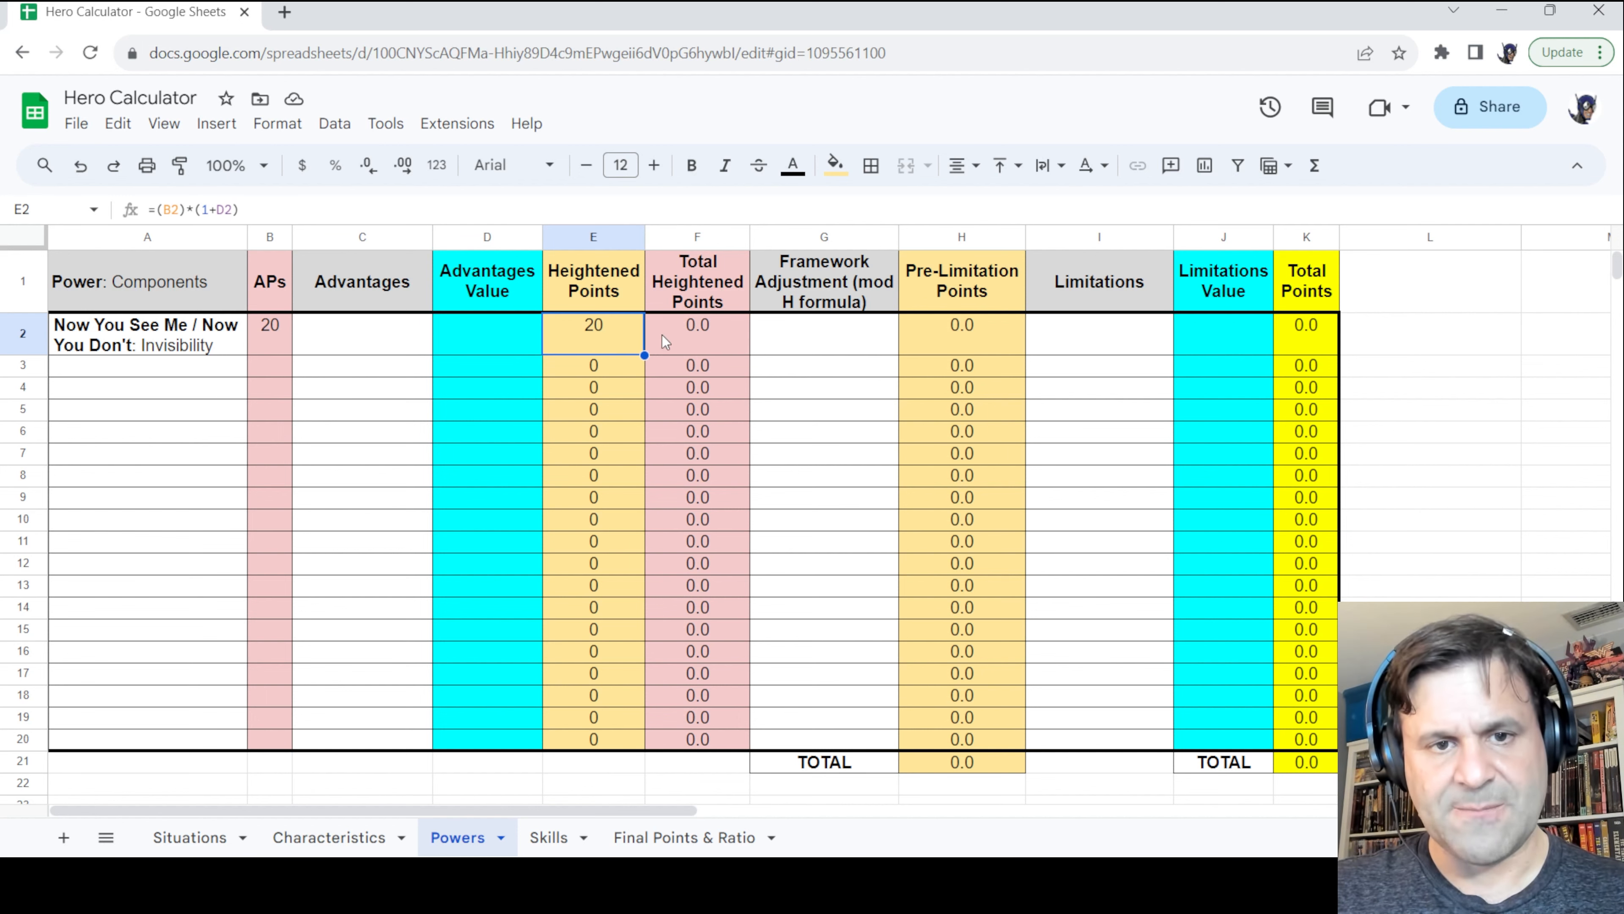
click(686, 344)
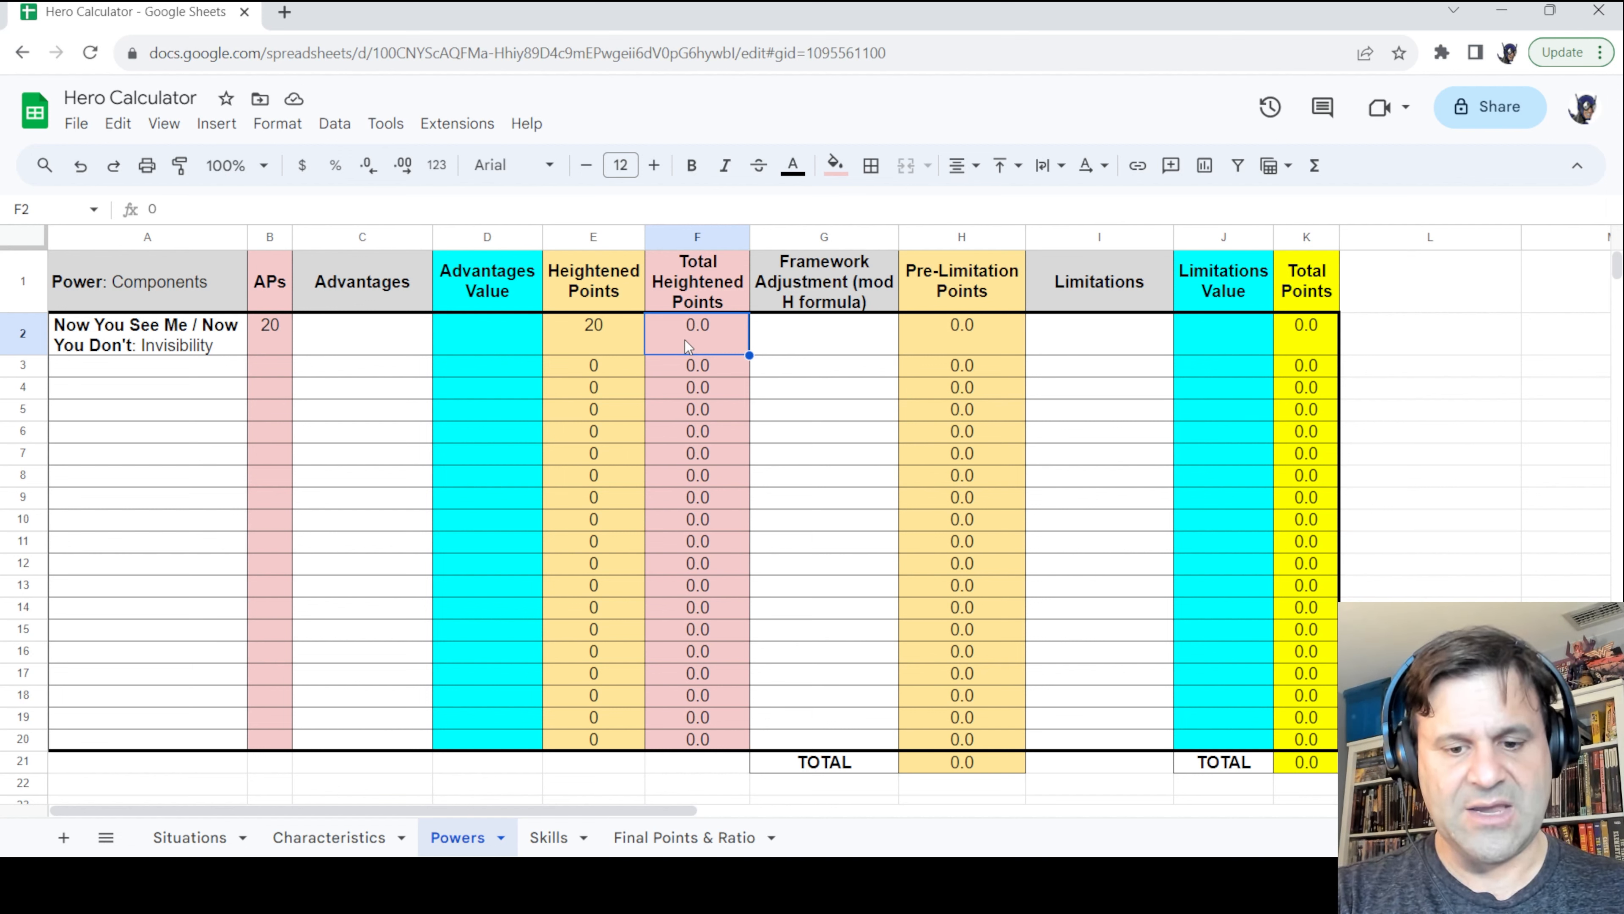
text(20)
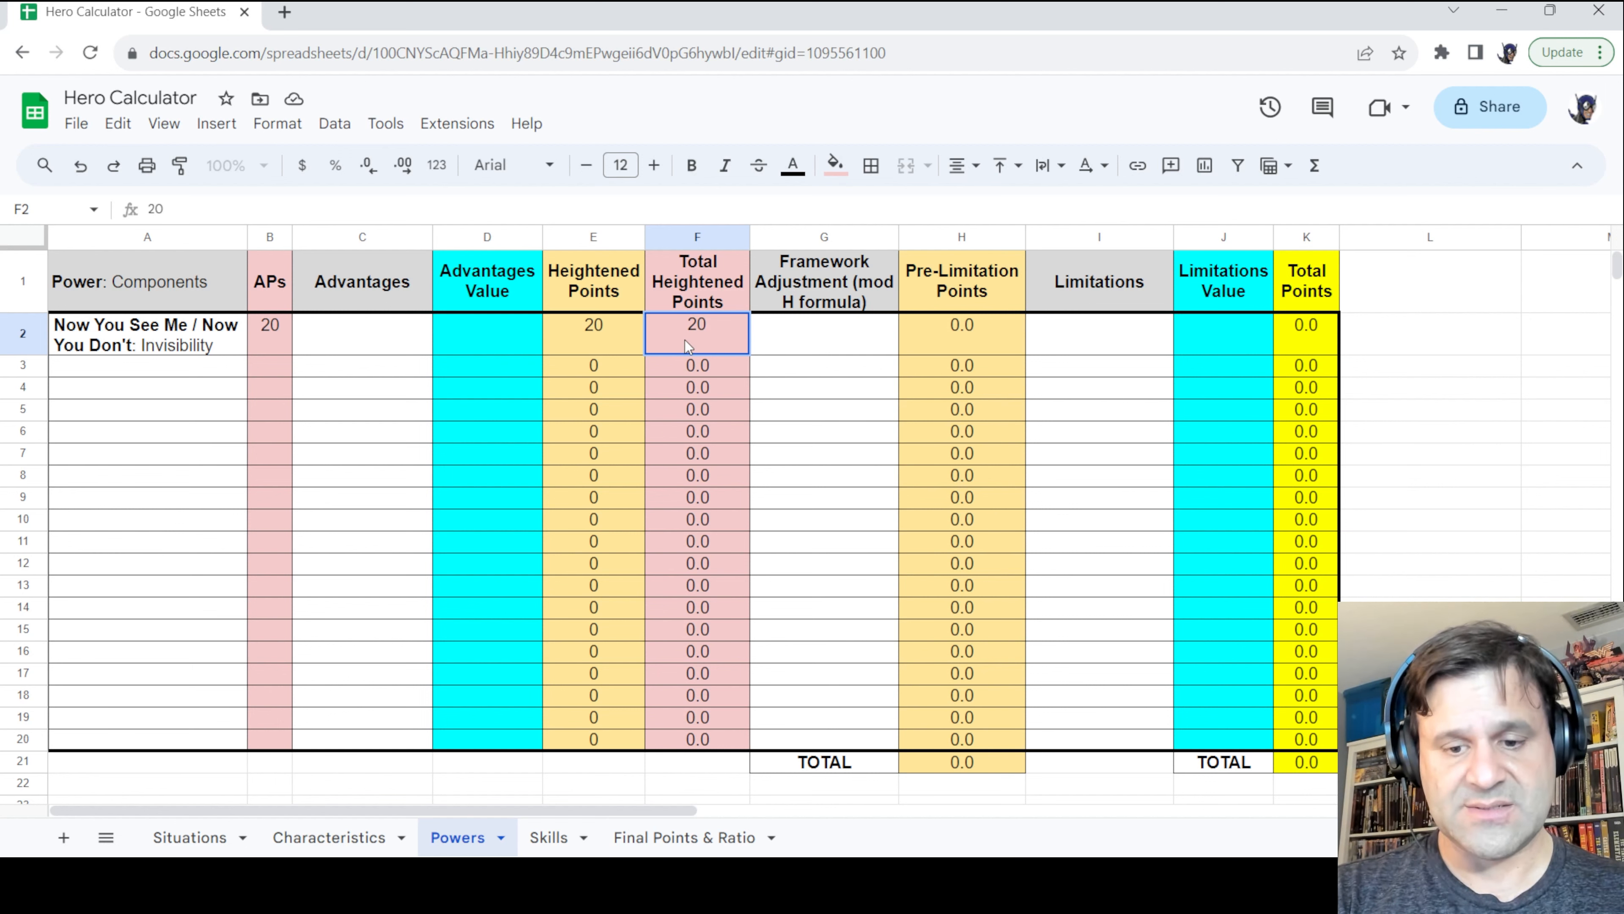
key(Return)
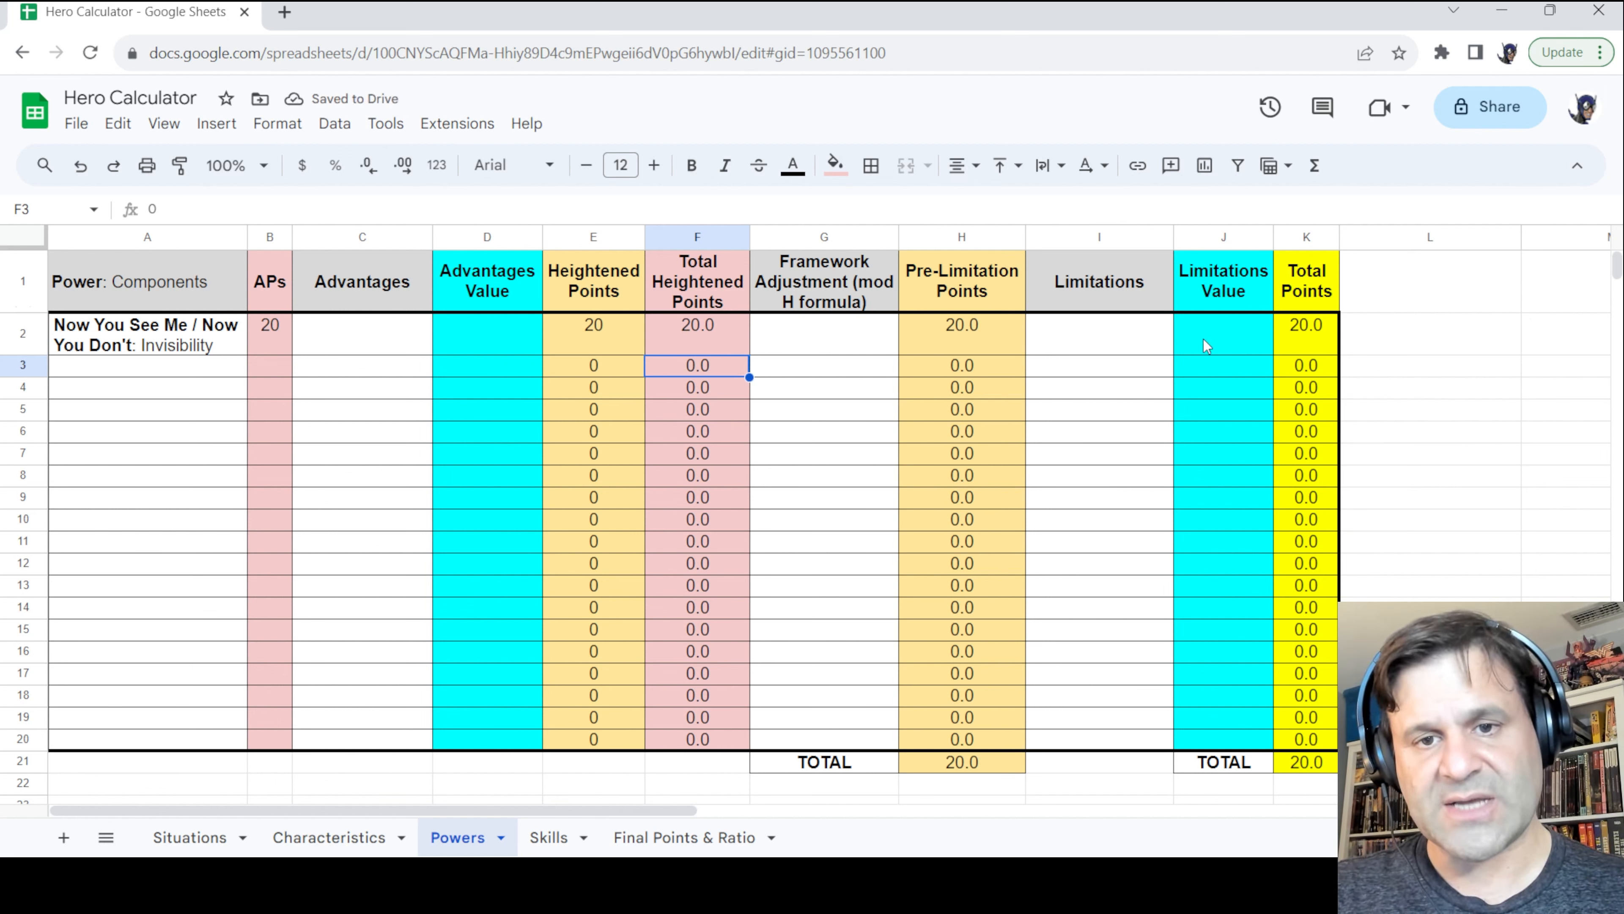
click(1302, 335)
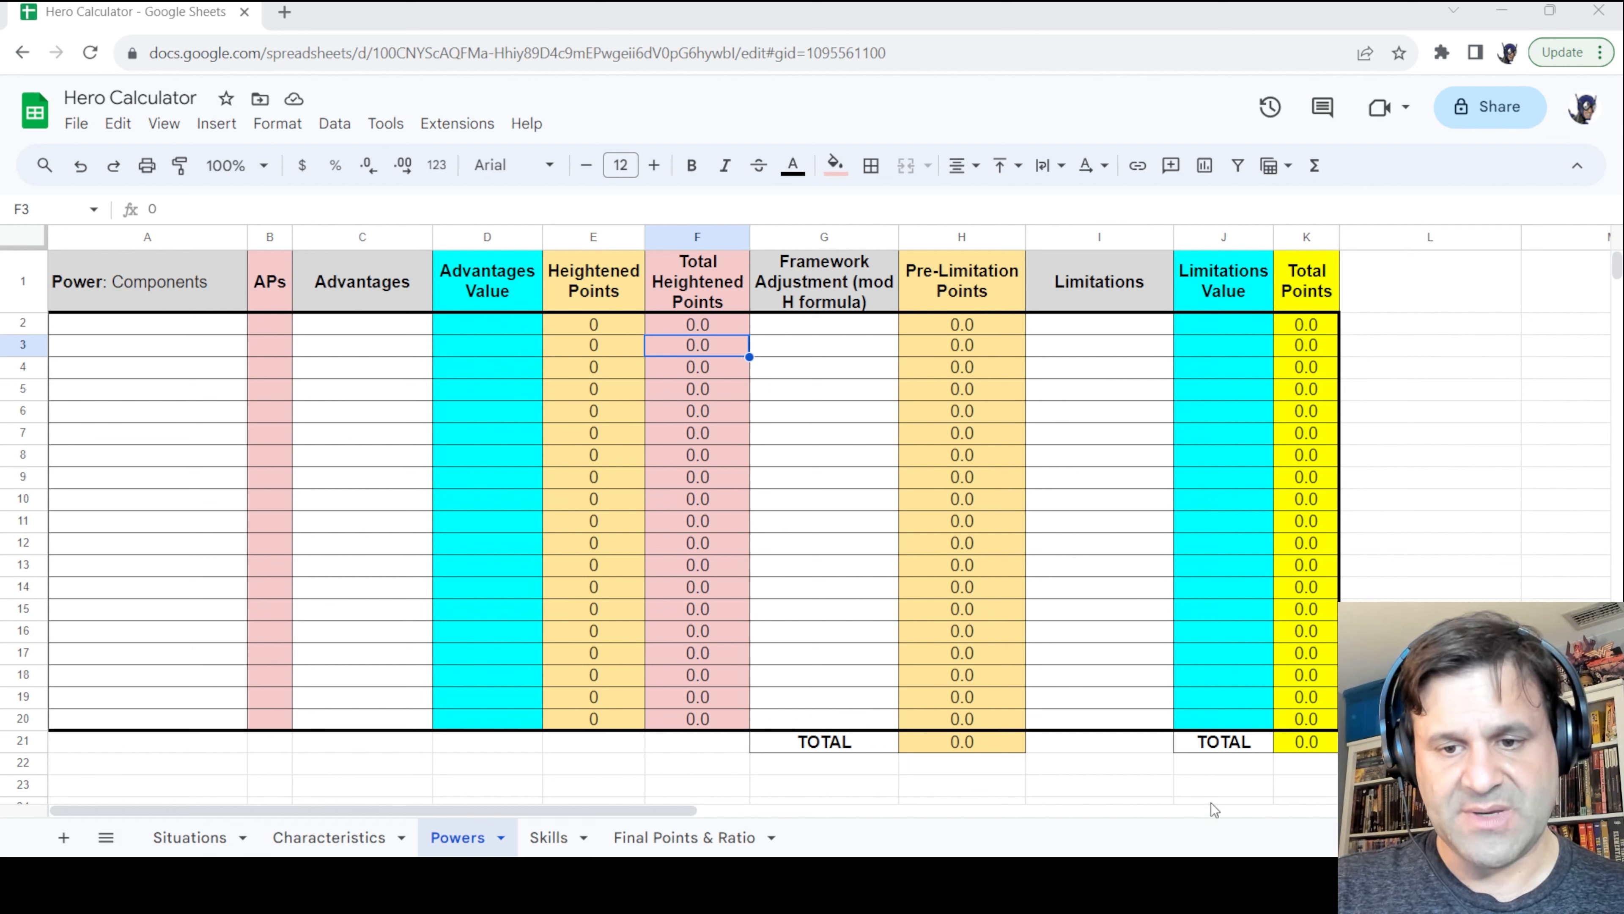
Enter the power "Stoney Giant: Density Increase x1 + Growth x1" in cell A2
click(94, 327)
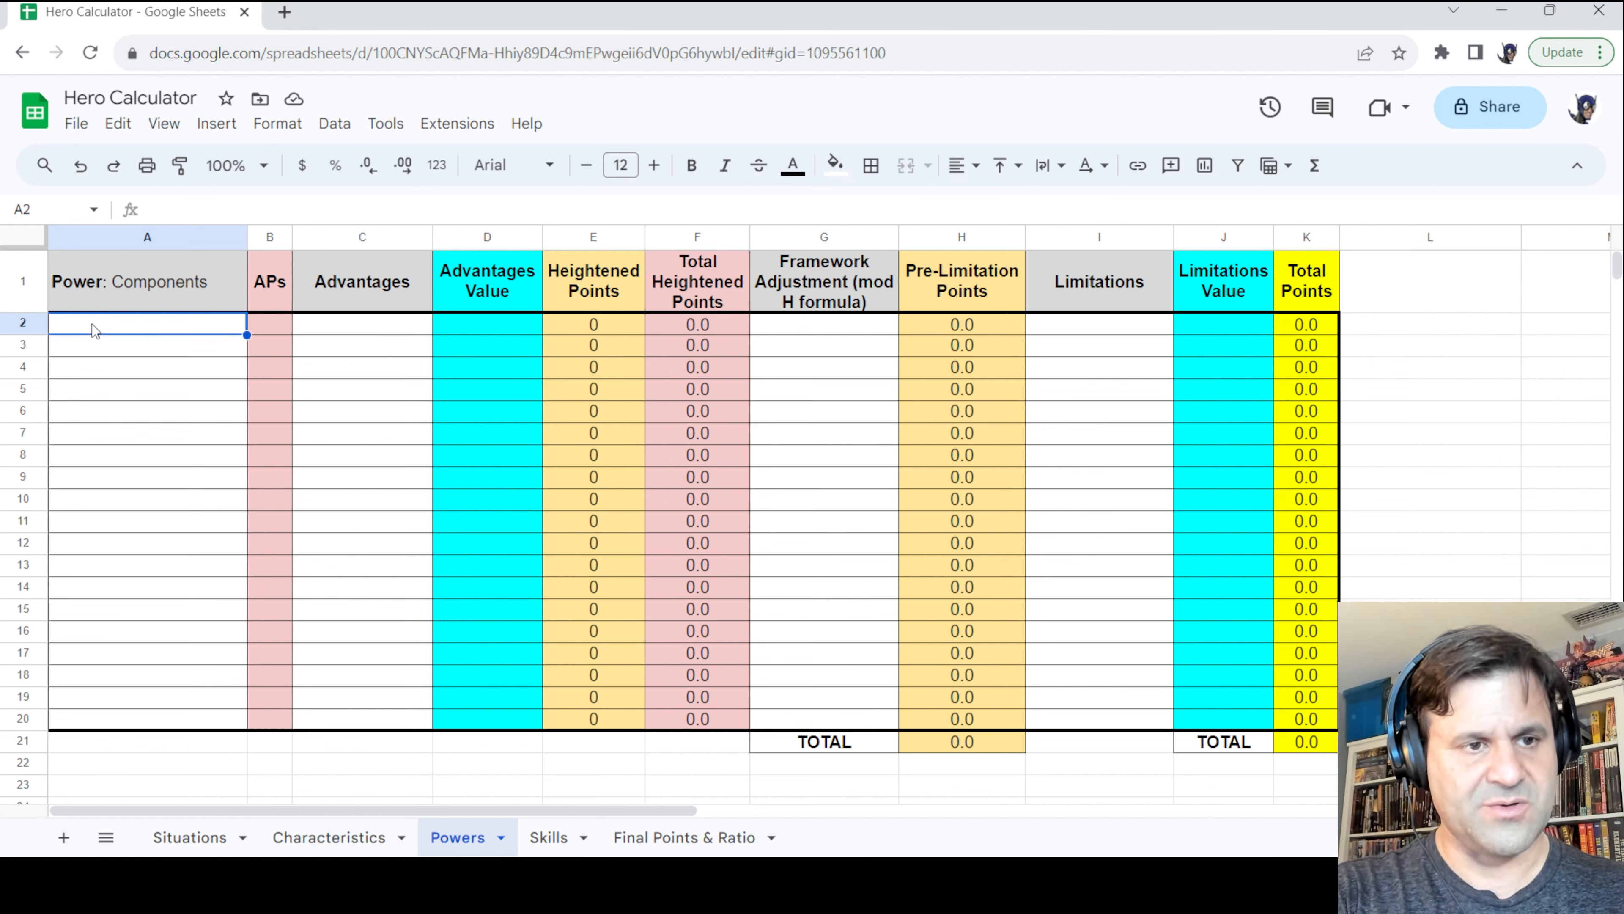
text(Stoney G)
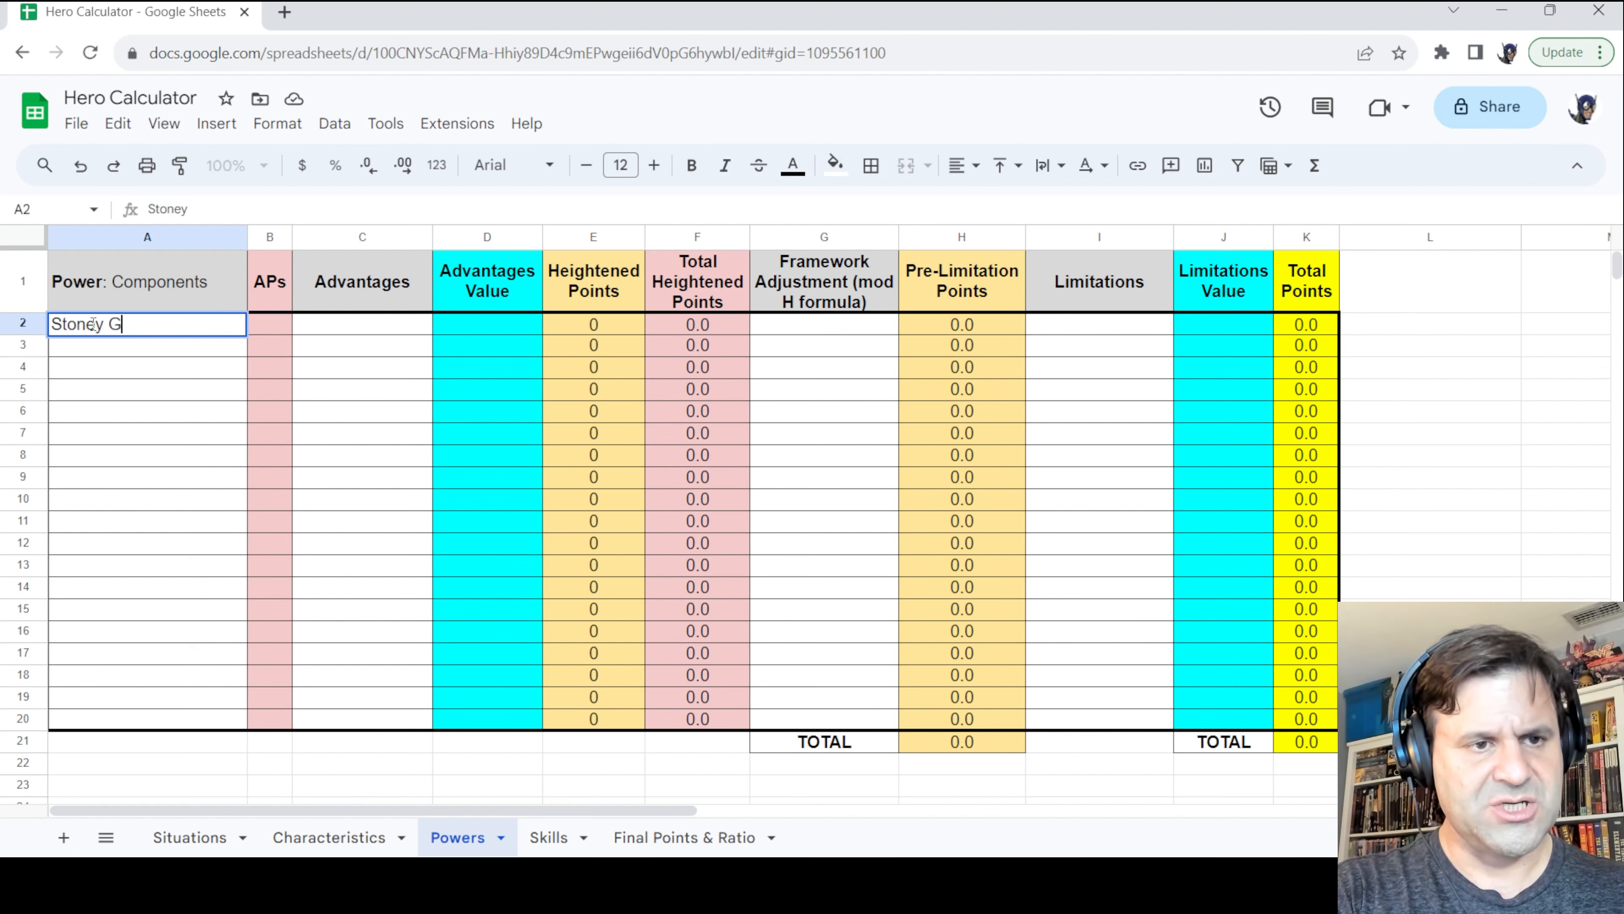
text(iant: )
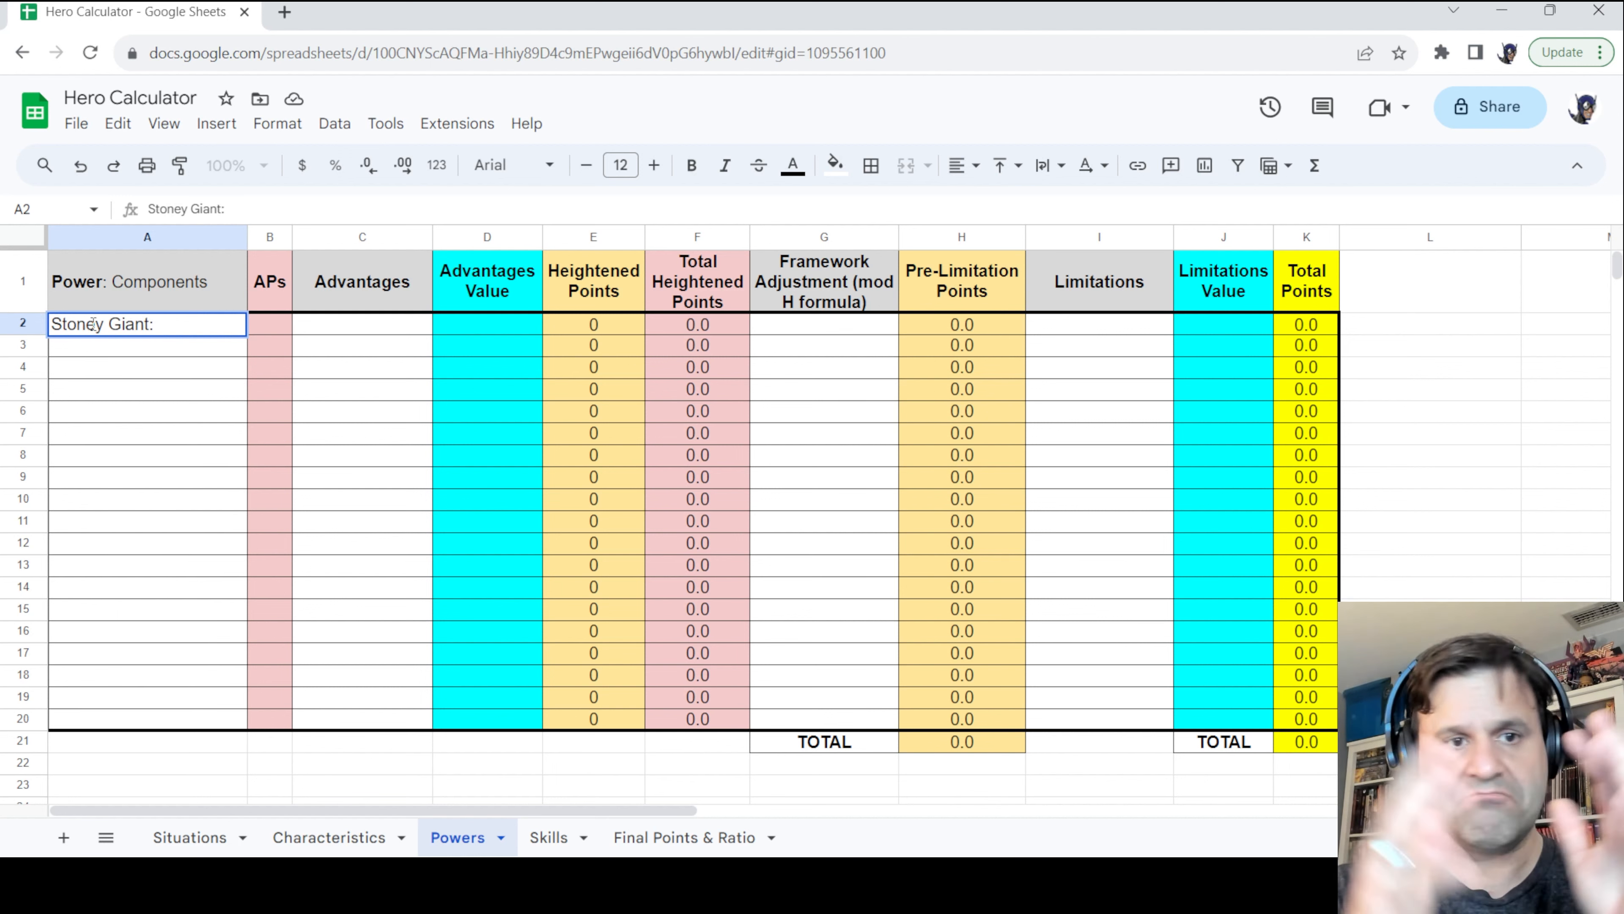
text(D)
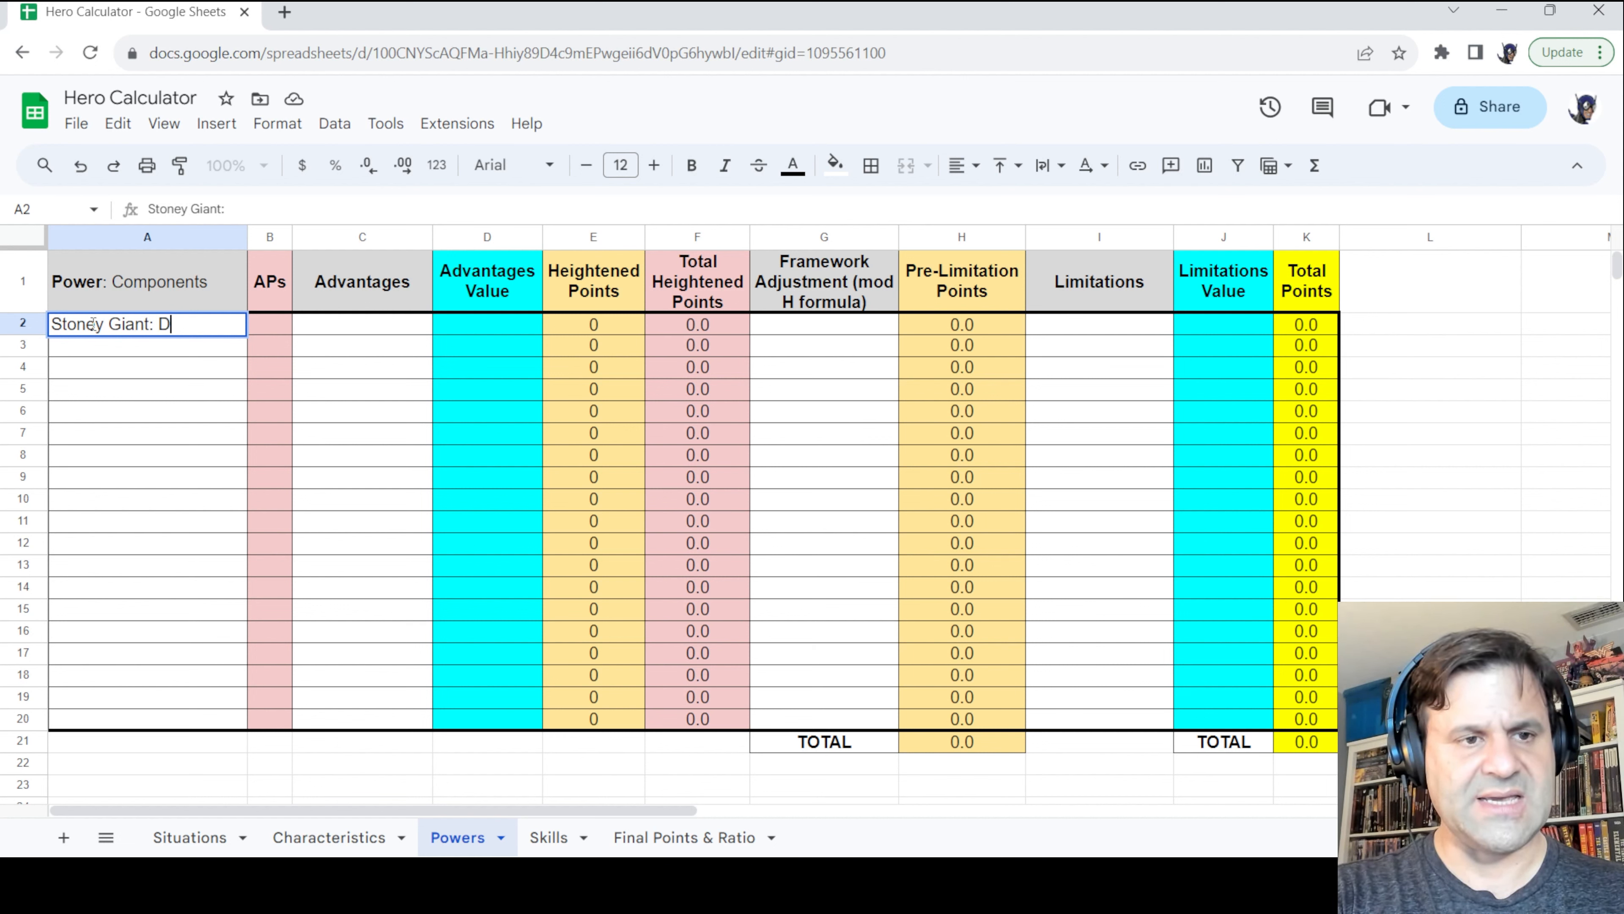
text(ensity Inc)
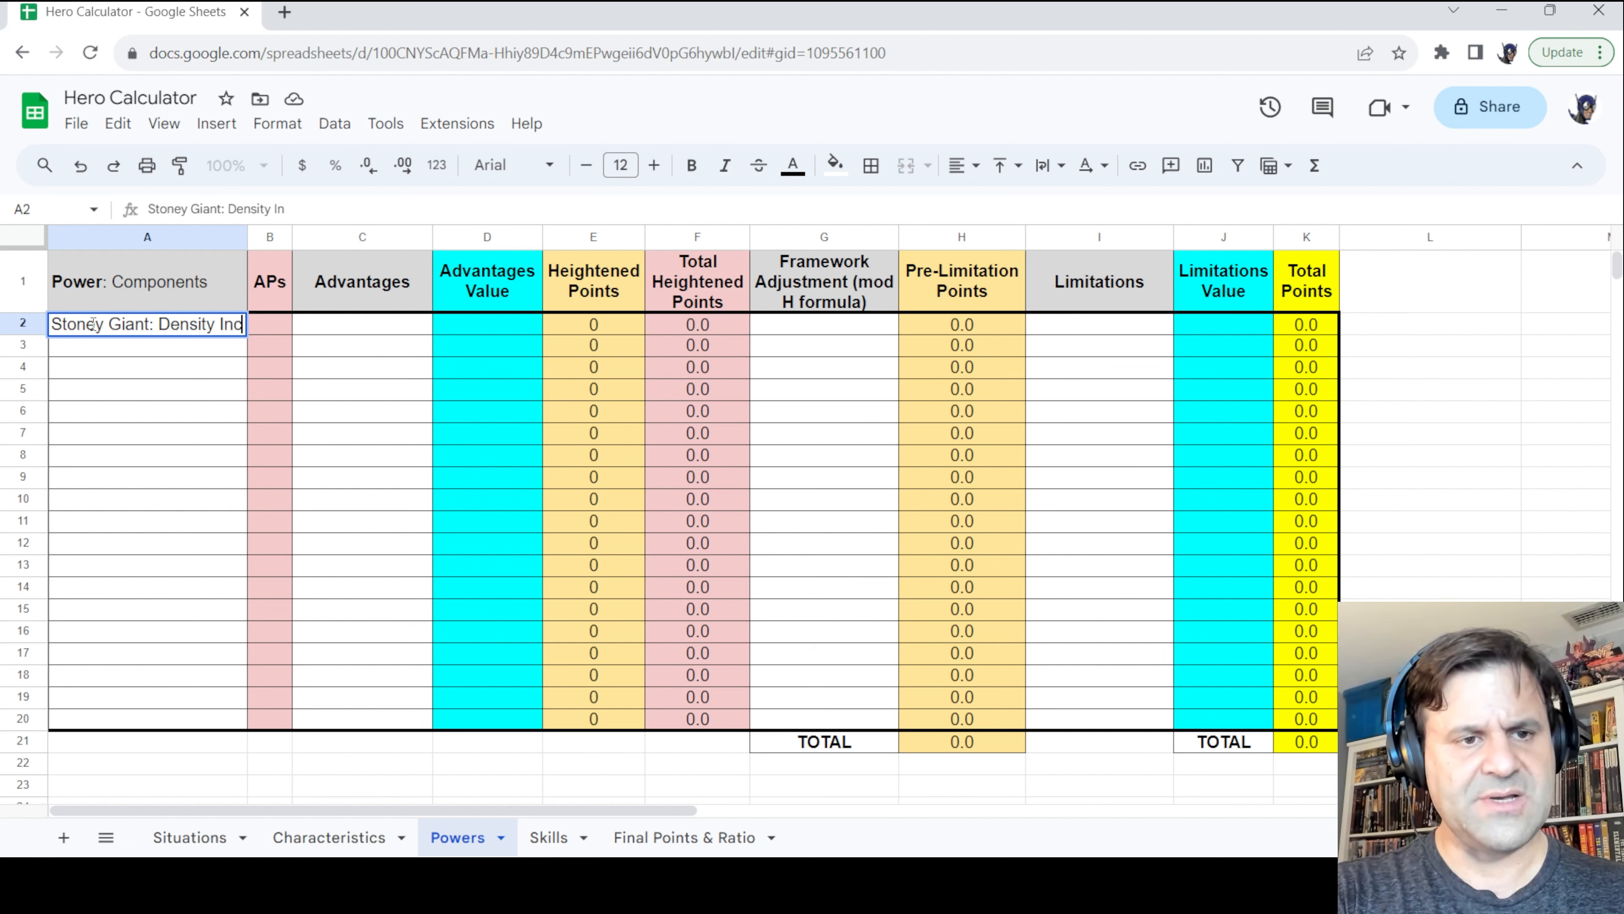
text(rease x1)
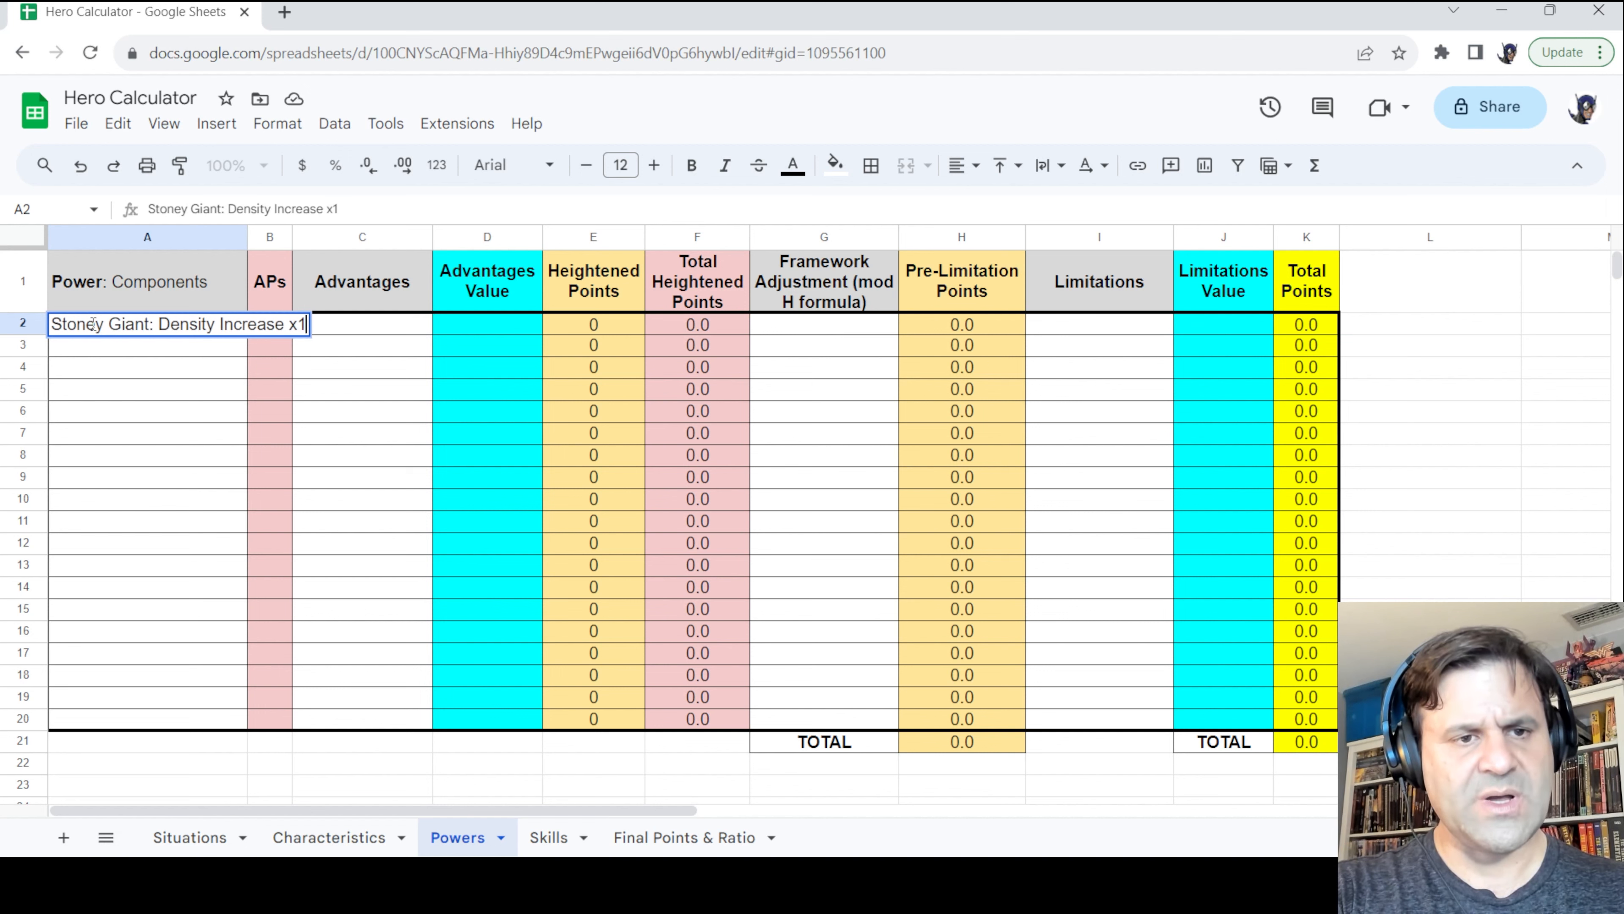
text( + Growth)
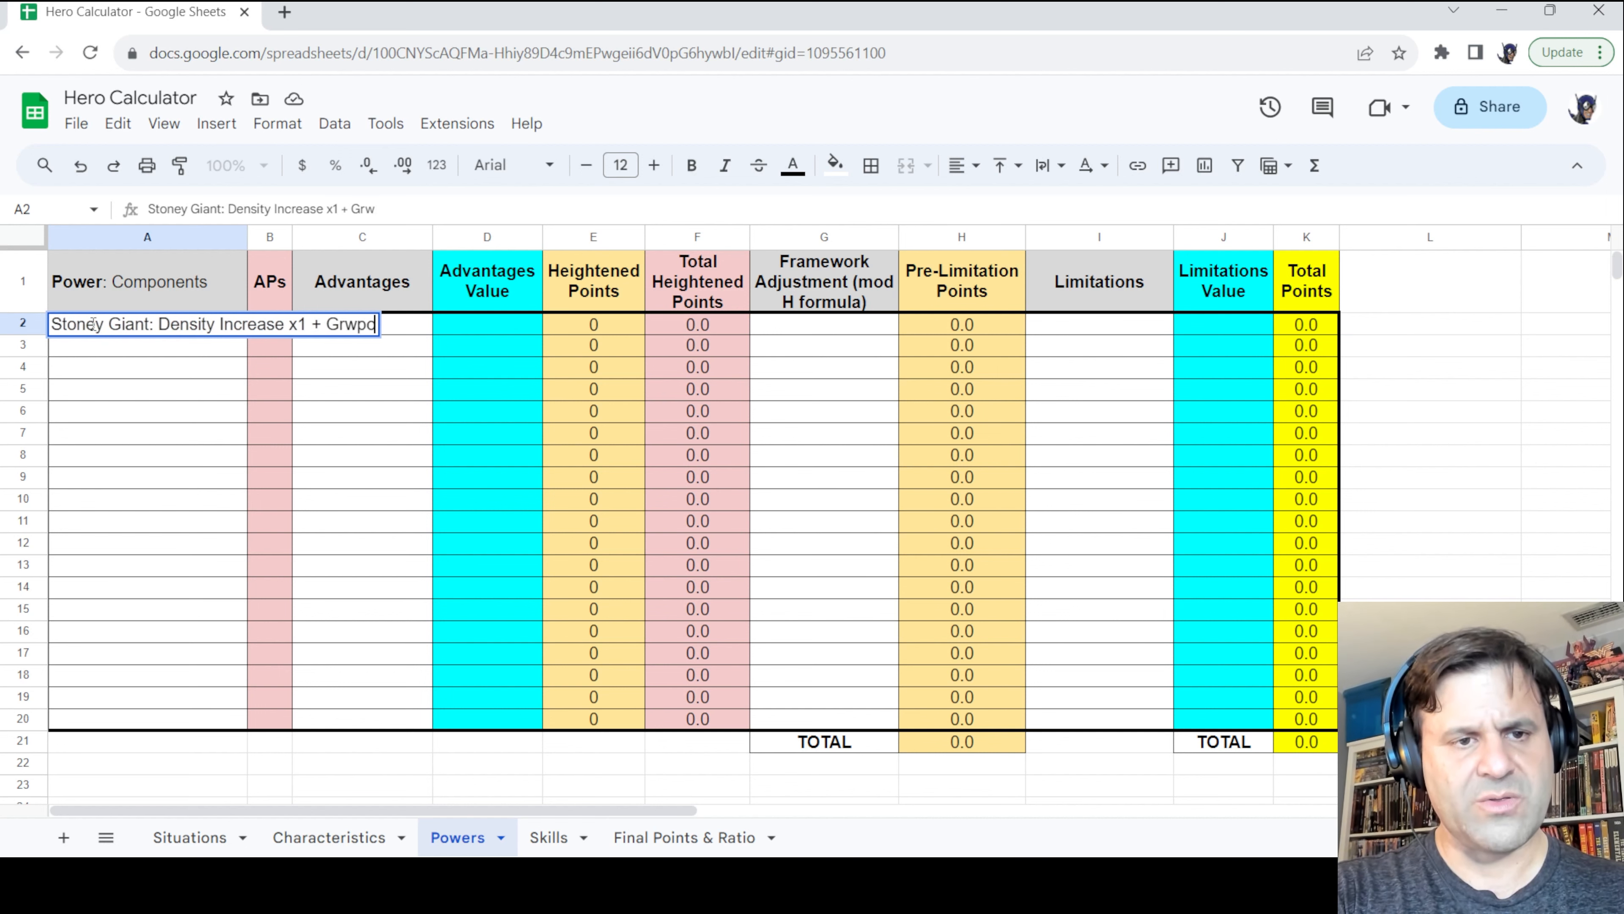
text( x1)
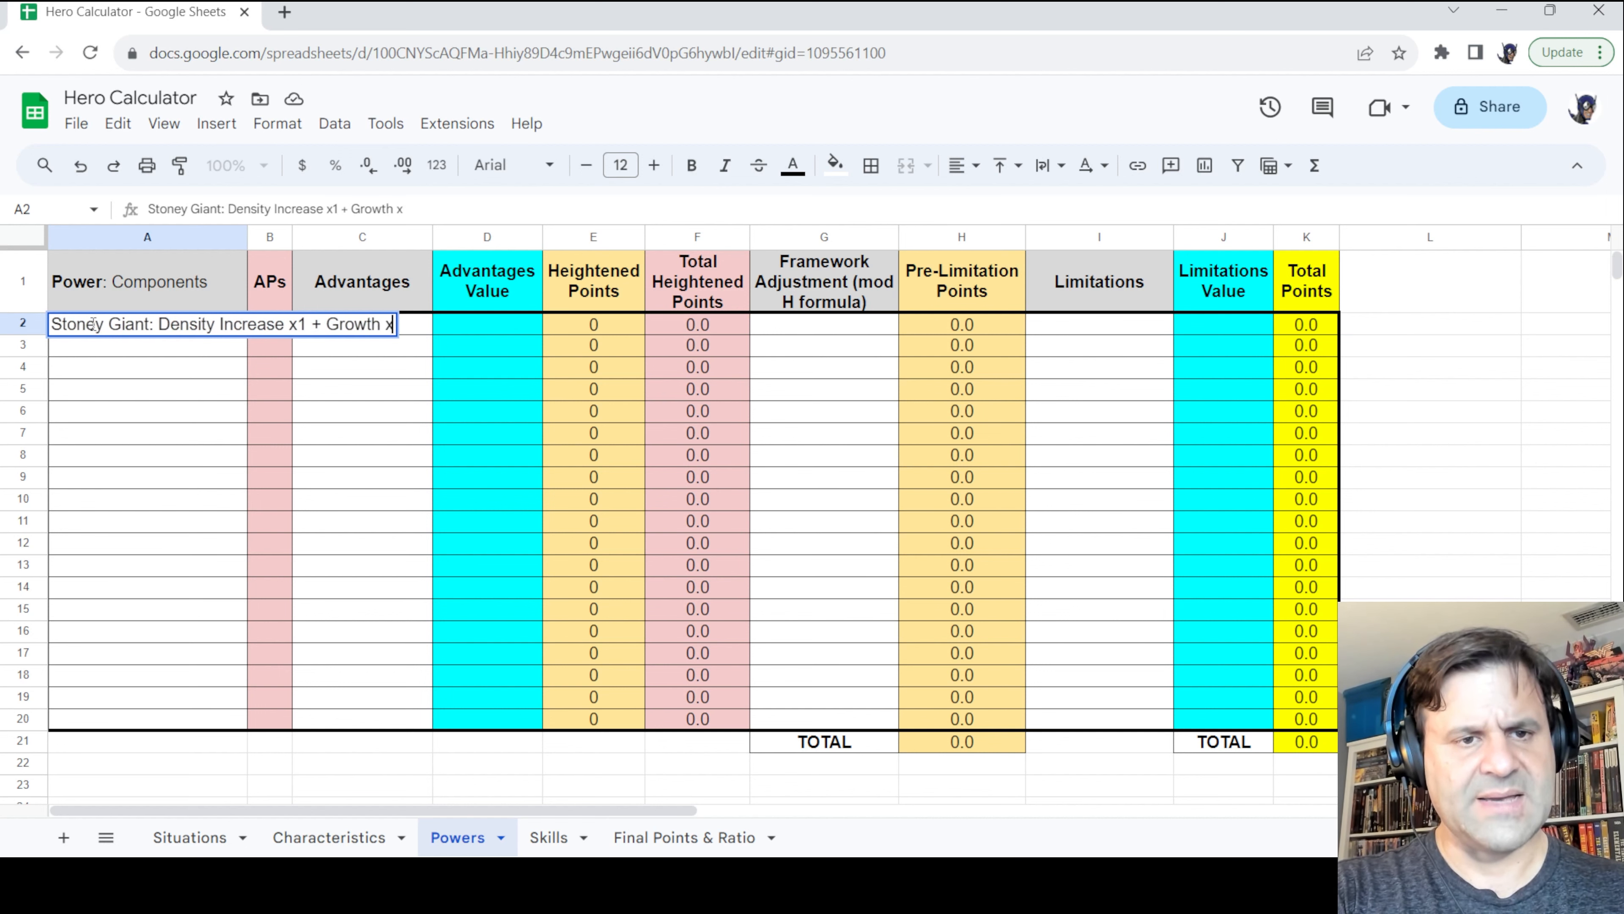
key(Return)
Bold only the power name "Stoney Giant" in cell A2
click(78, 338)
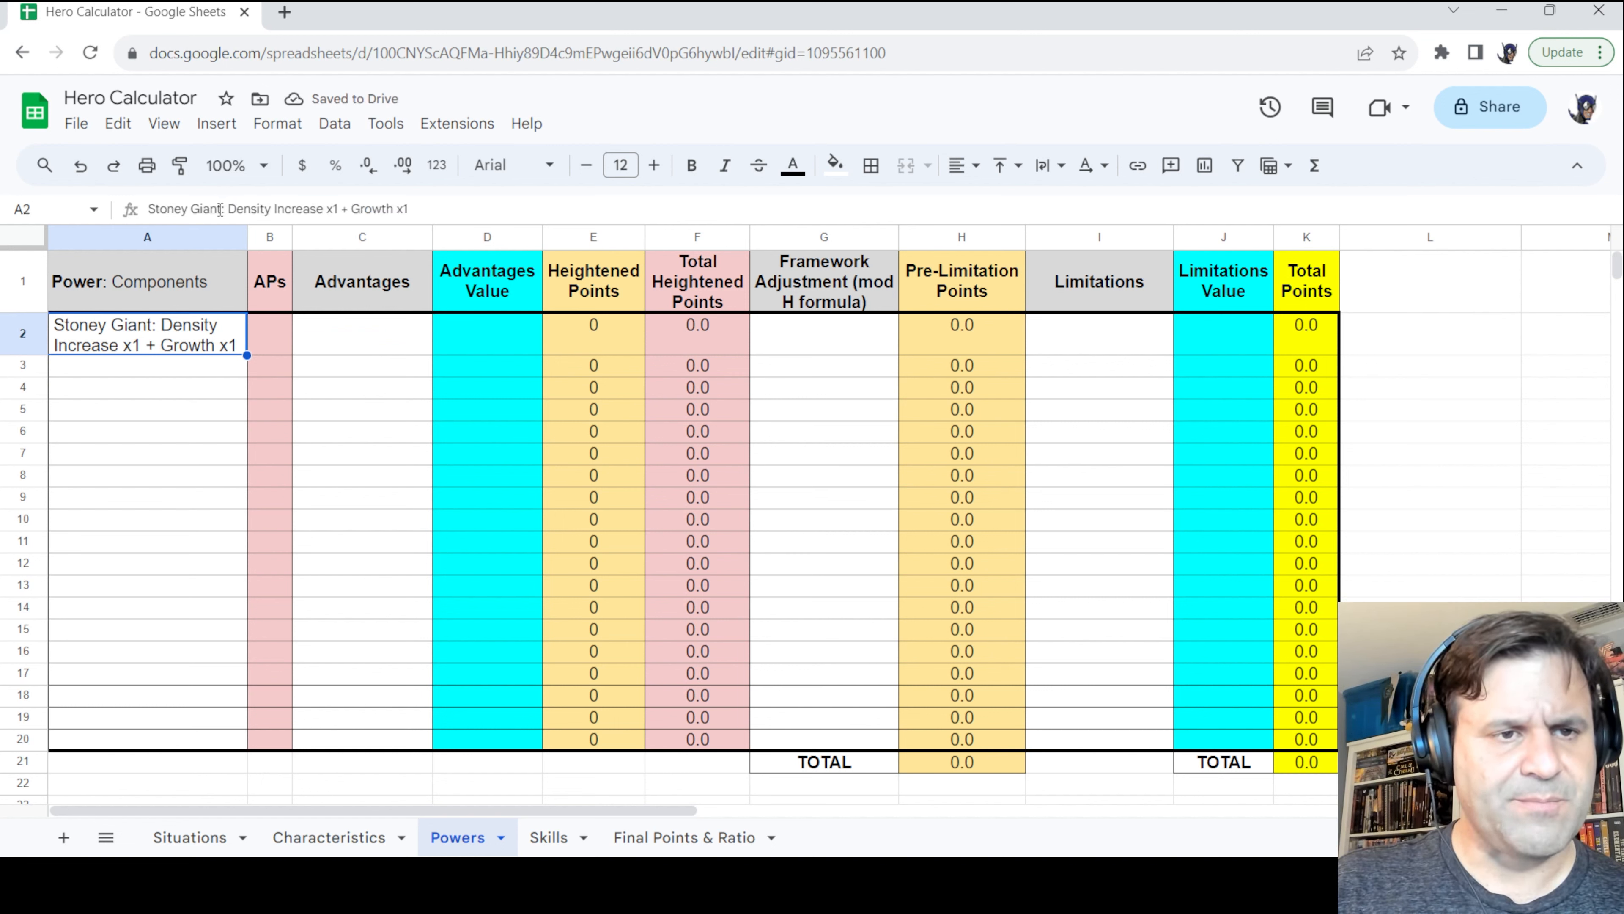
mouse_move(225, 209)
mouse_down()
mouse_move(150, 208)
mouse_move(225, 210)
mouse_up()
click(151, 208)
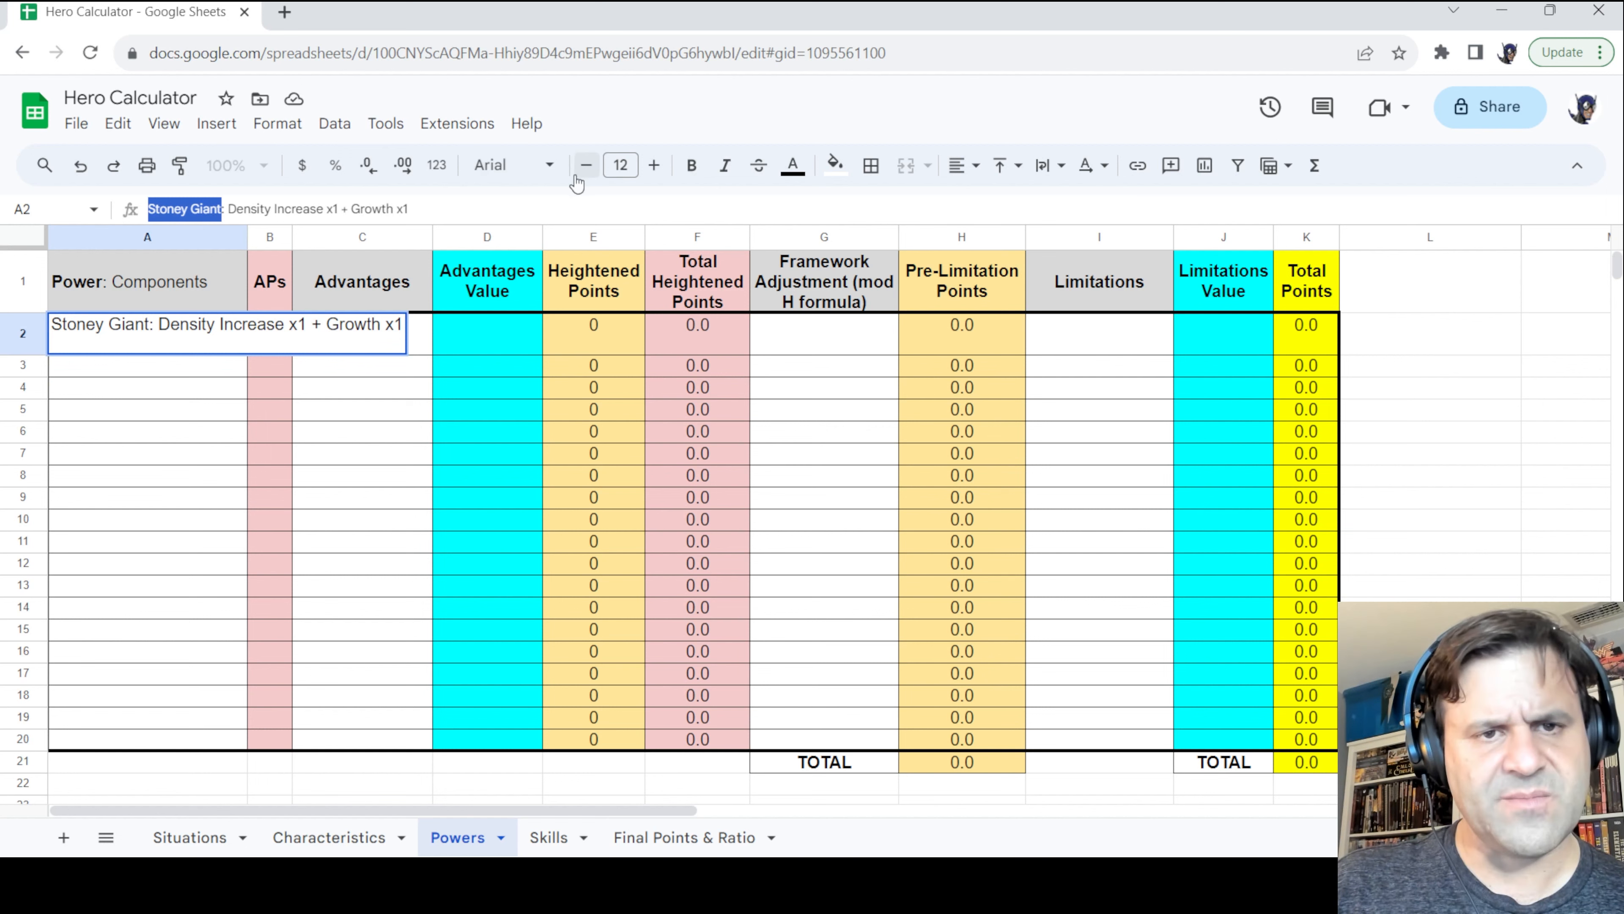
click(691, 165)
click(275, 368)
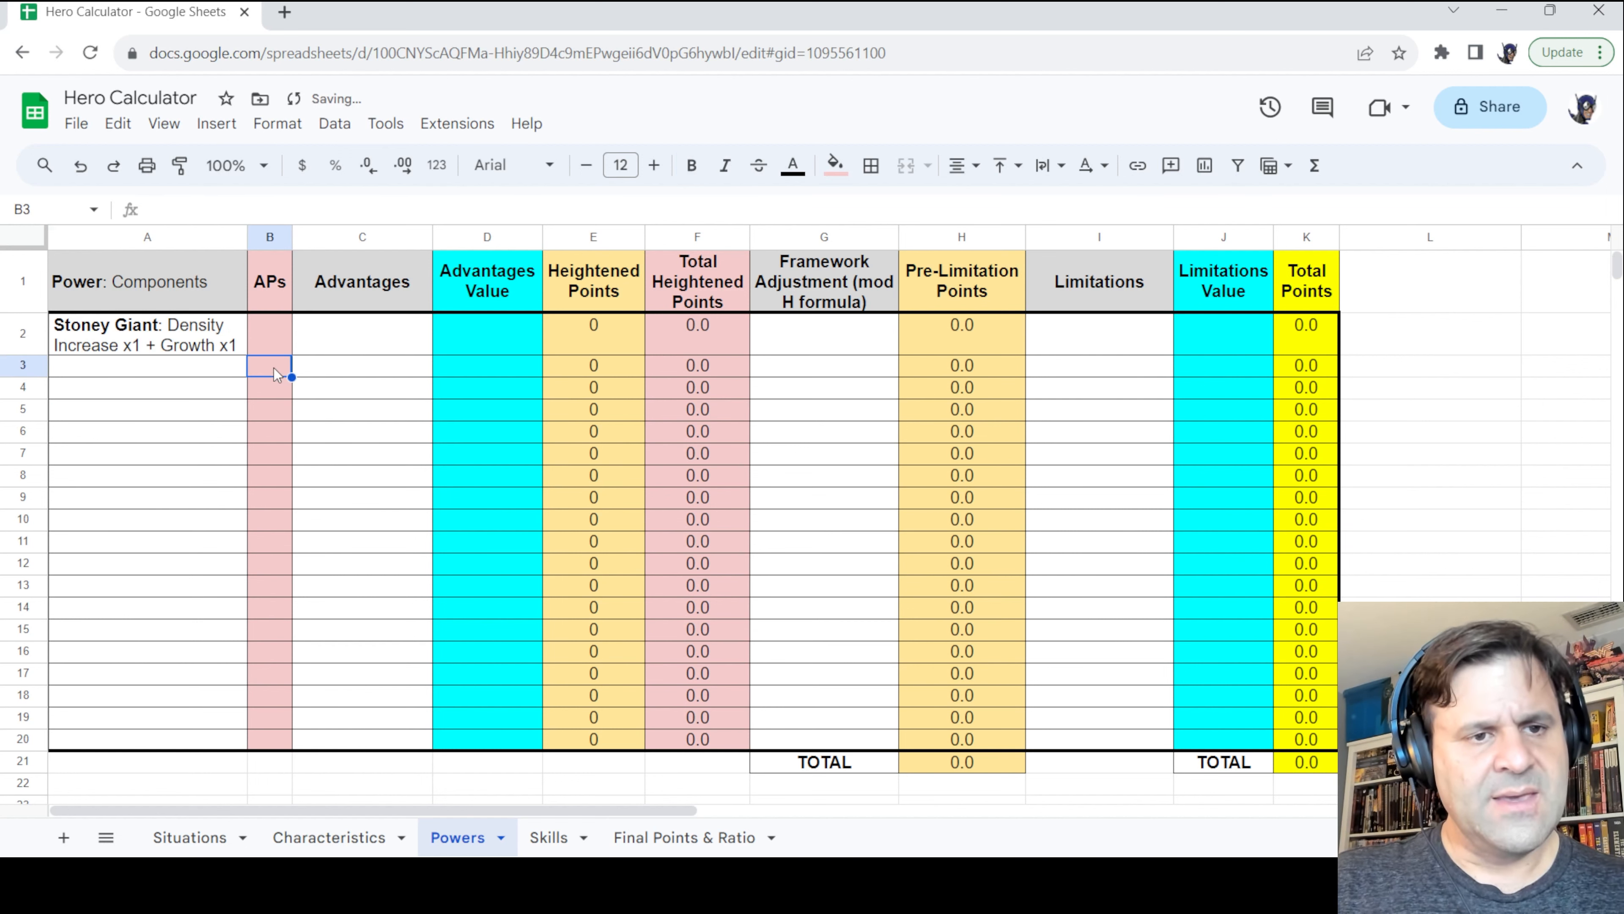
Set the APs of the Stoney Giant power to 20 in row 2
click(266, 331)
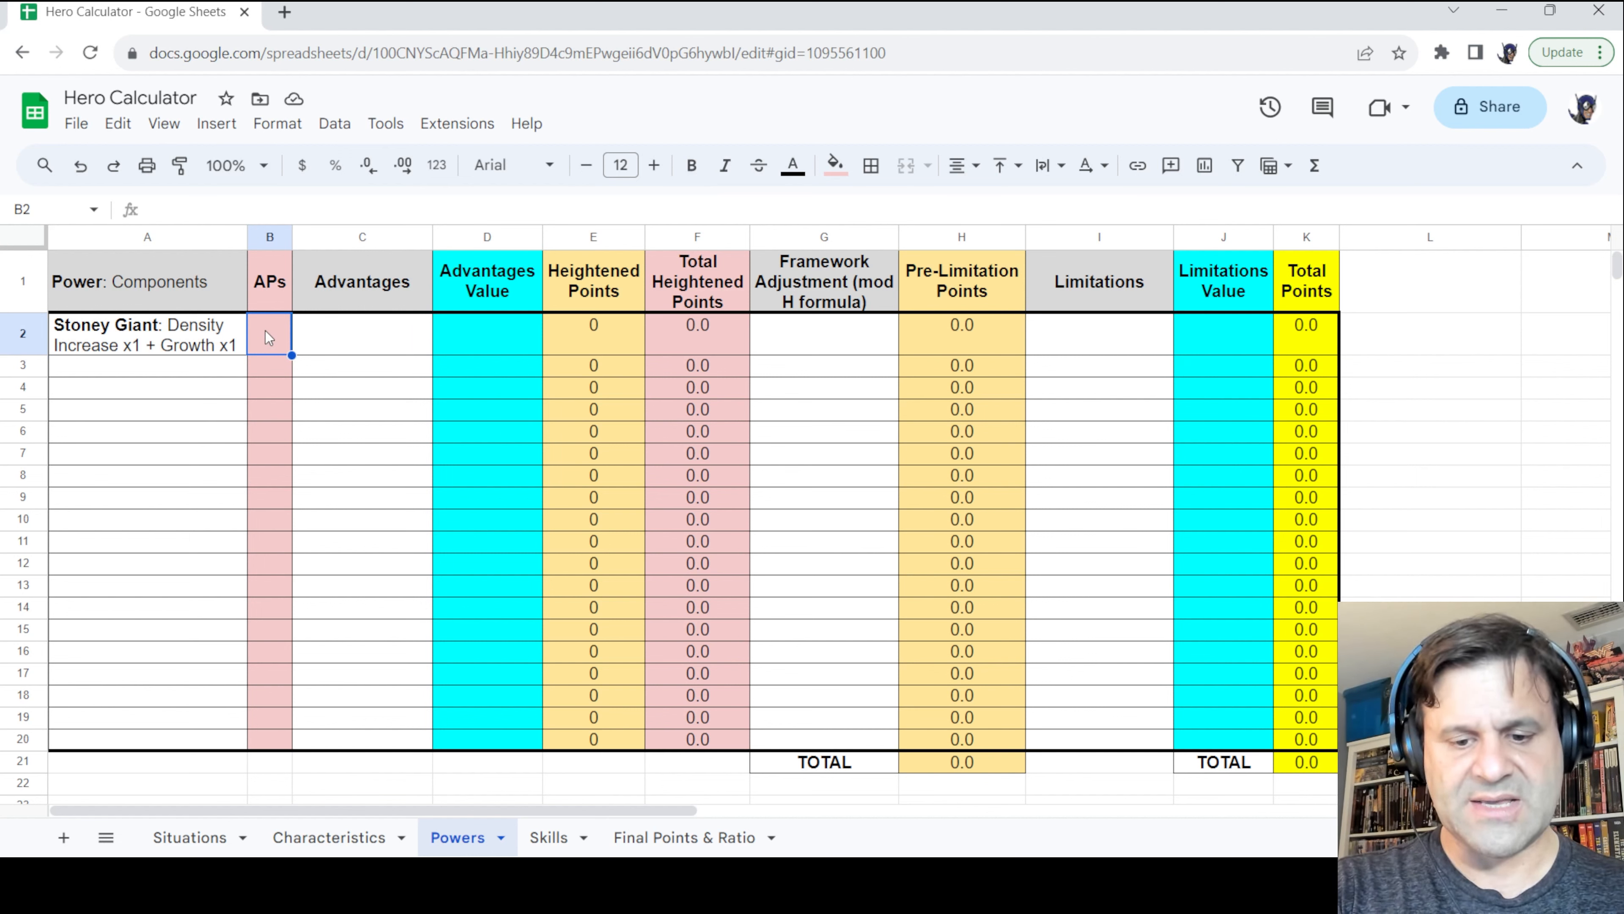
text(20)
key(Return)
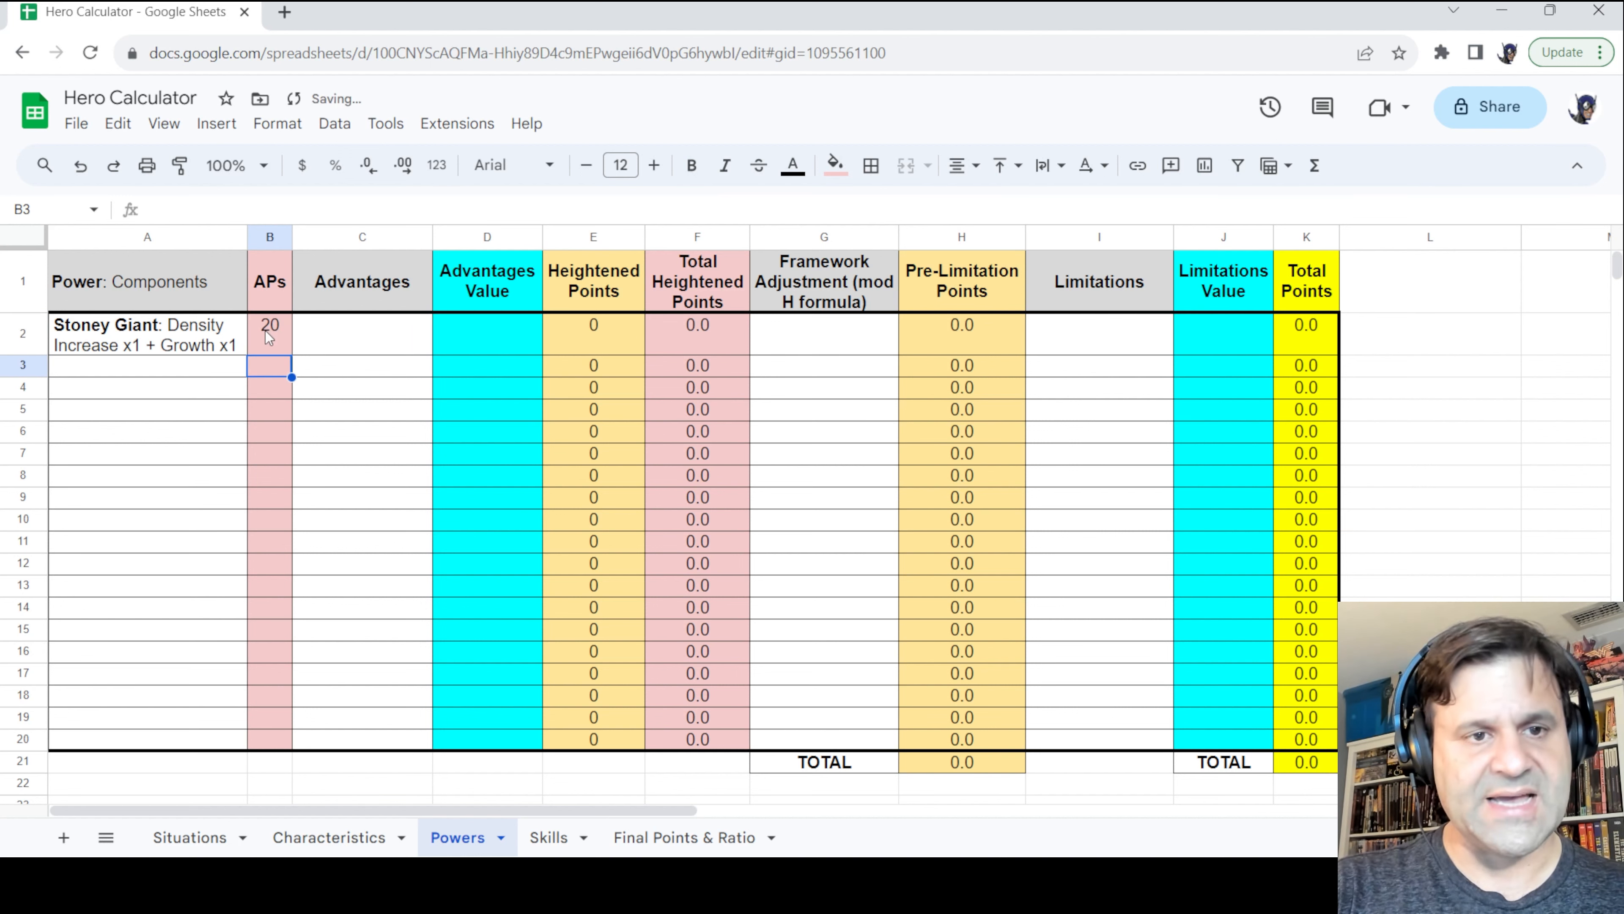
Leave the Stoney Giant power's advantages blank and set its Total Heightened Points to 20
click(364, 328)
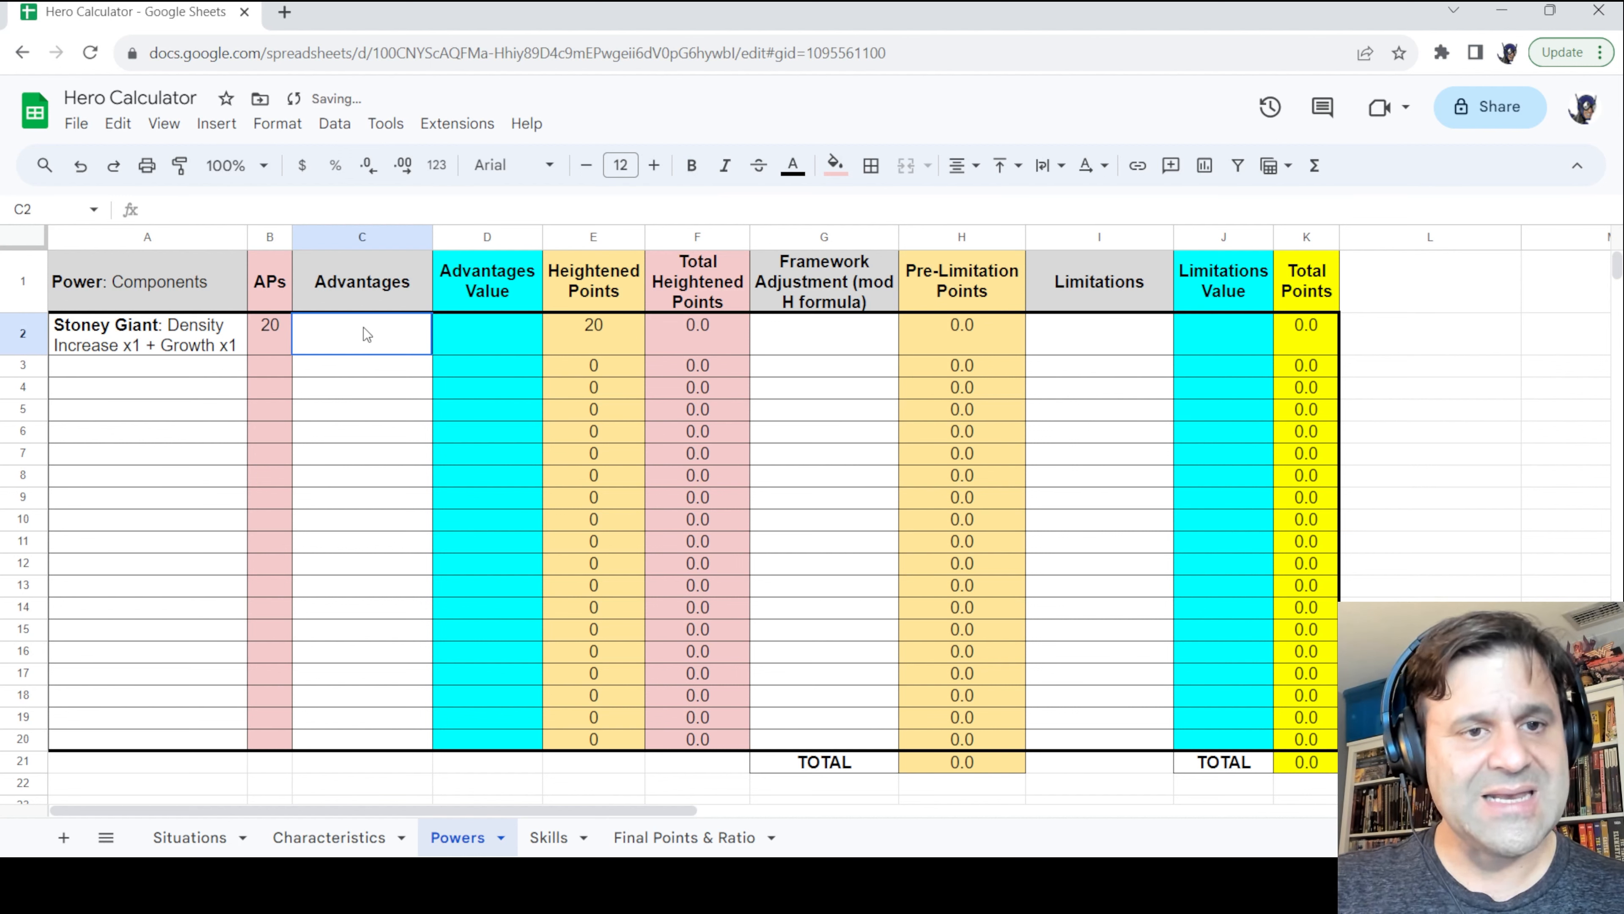
click(499, 333)
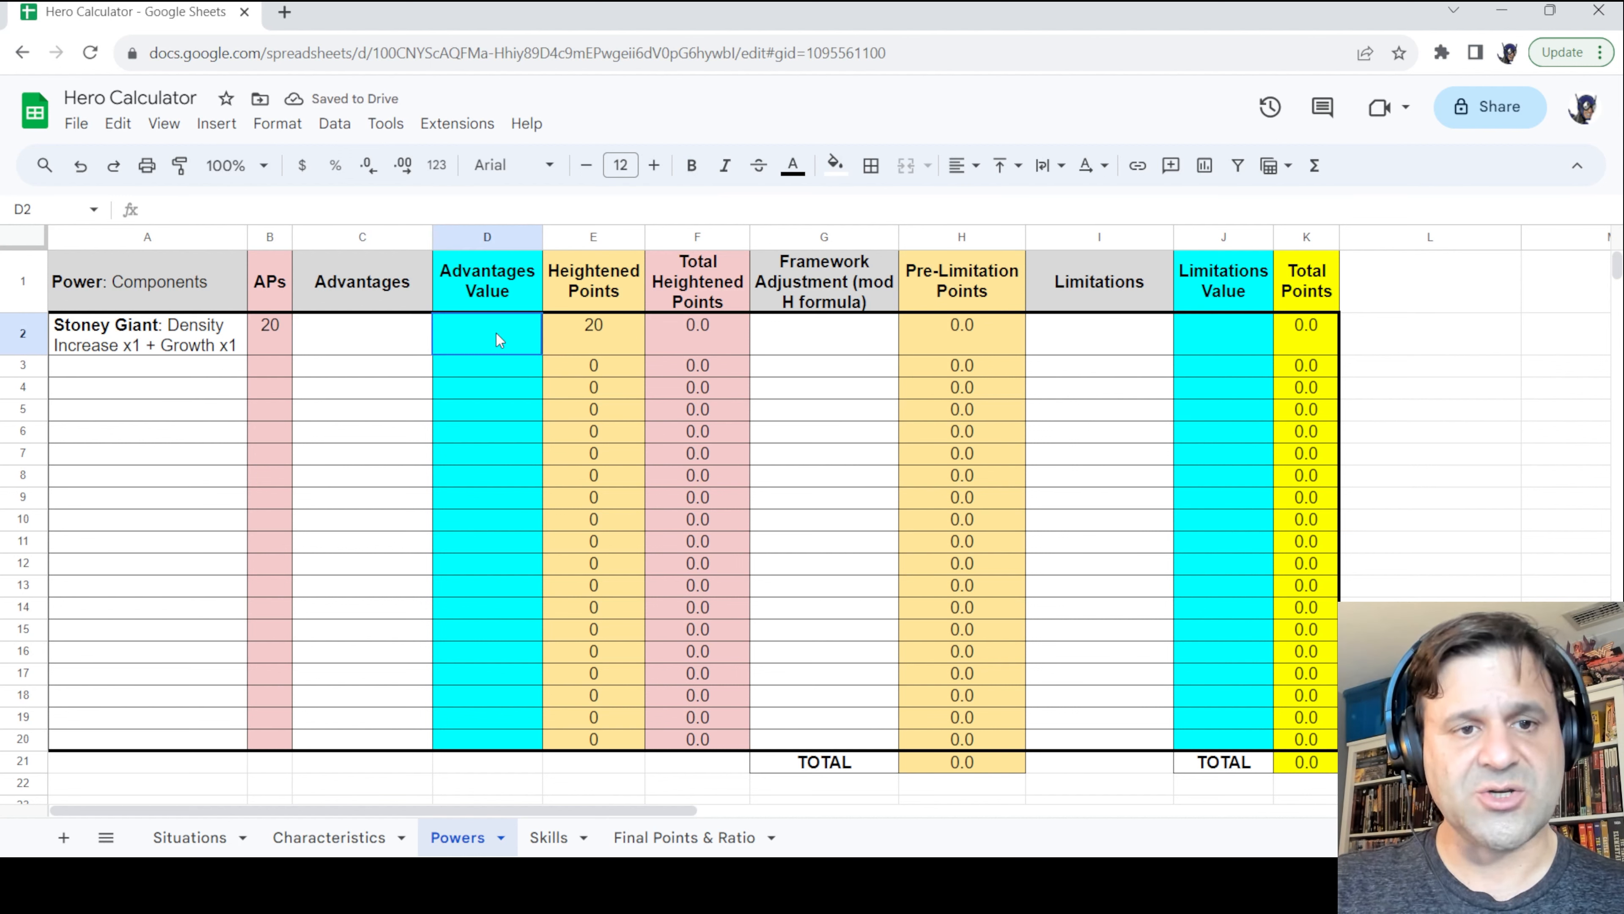
click(605, 330)
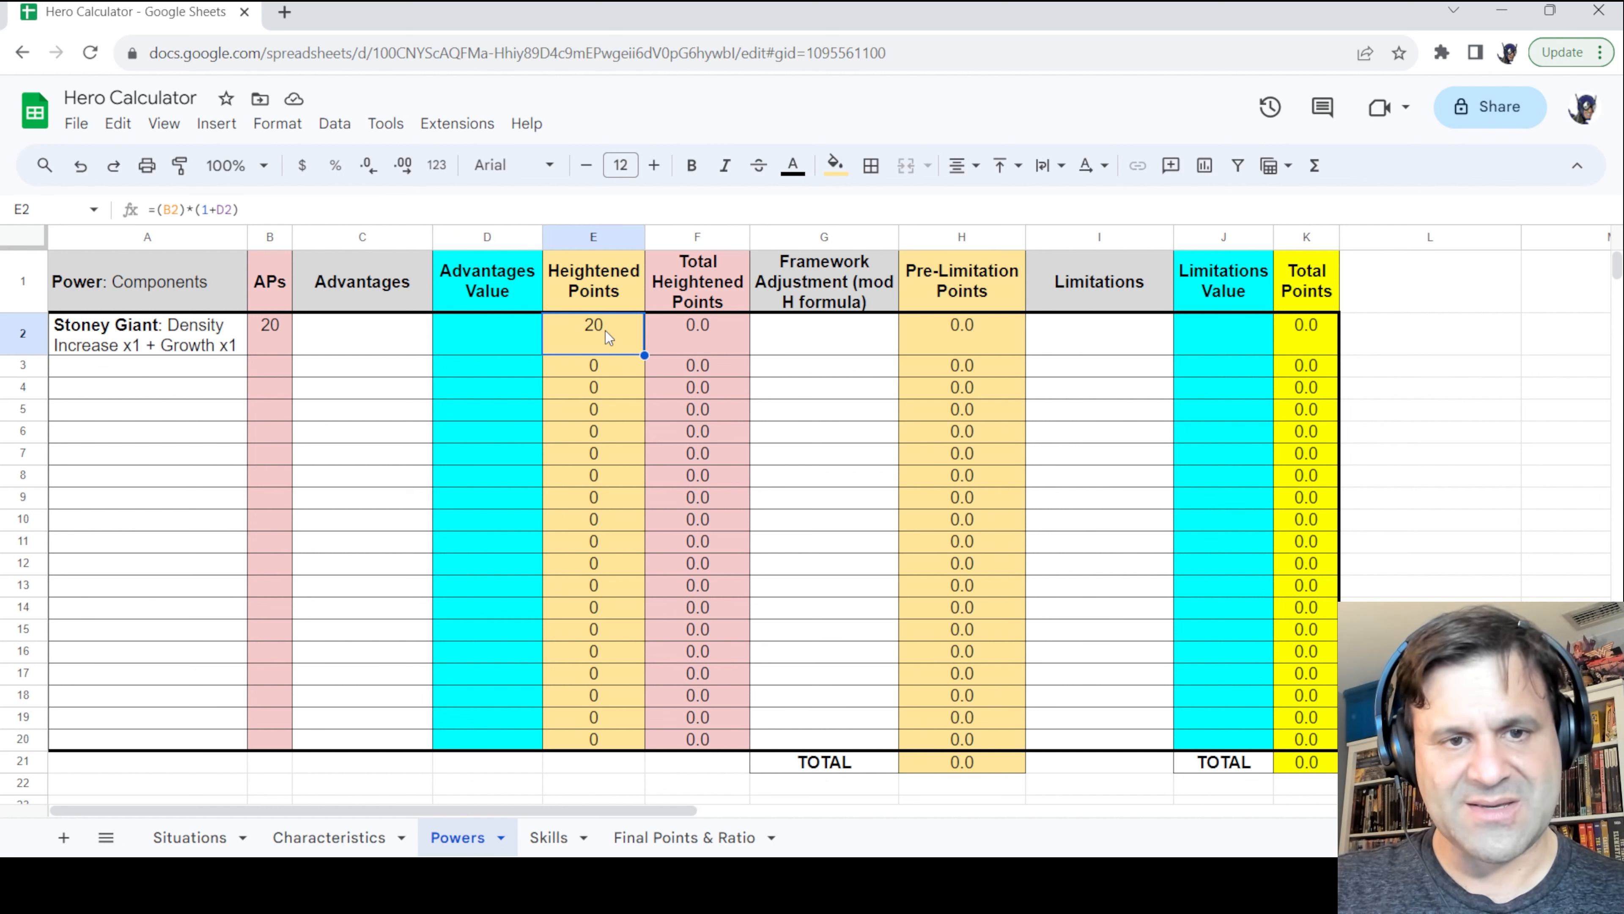
click(708, 328)
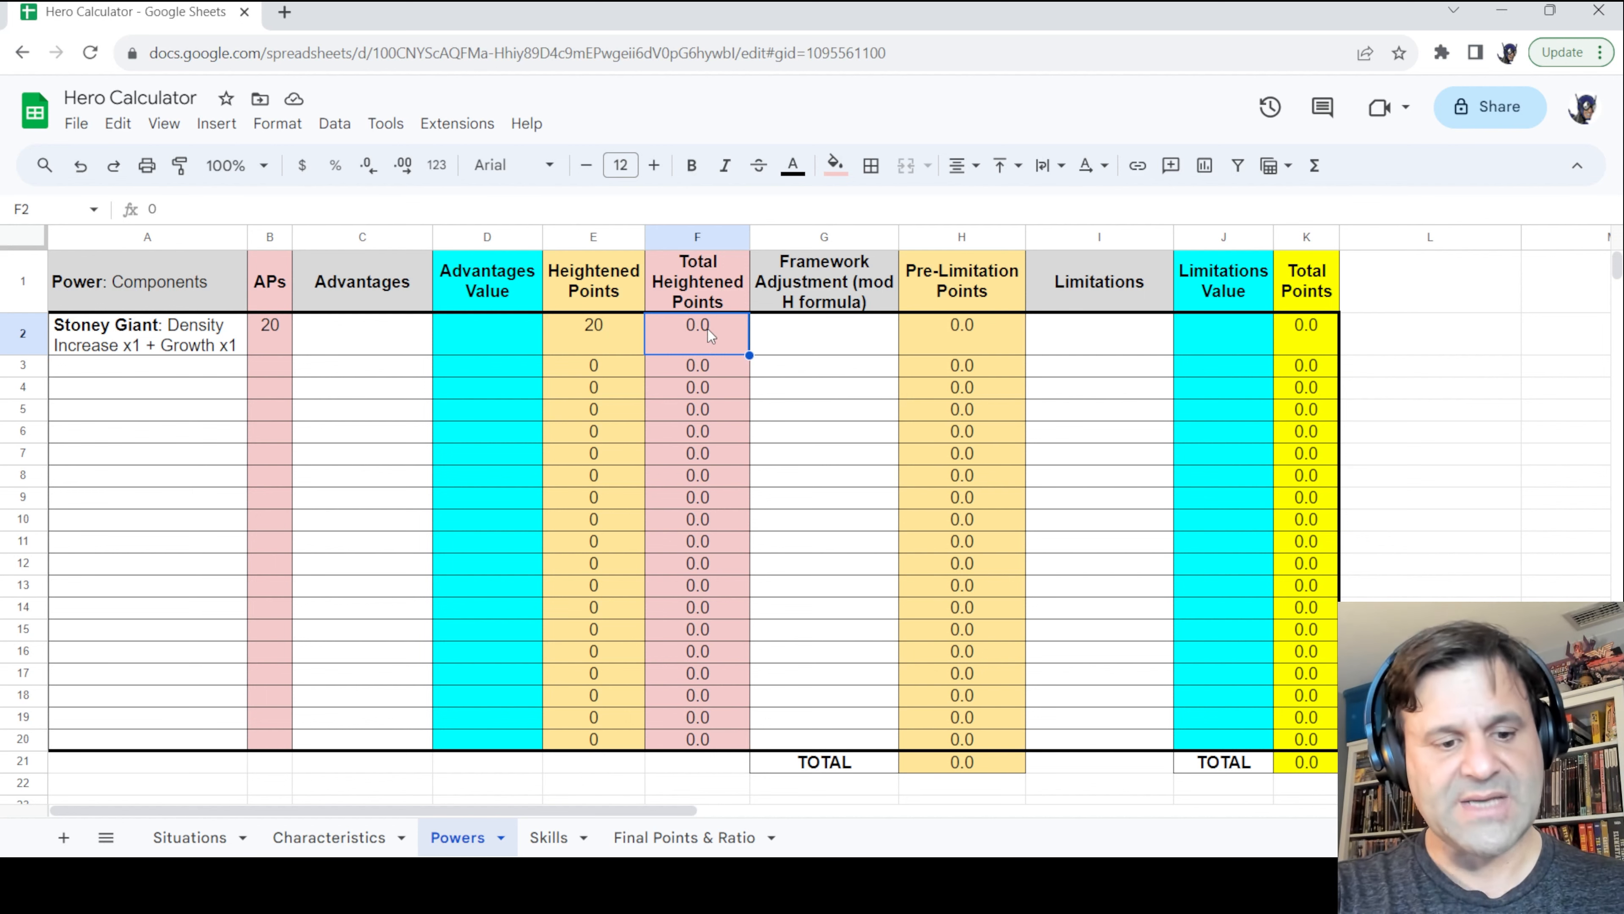
text(20)
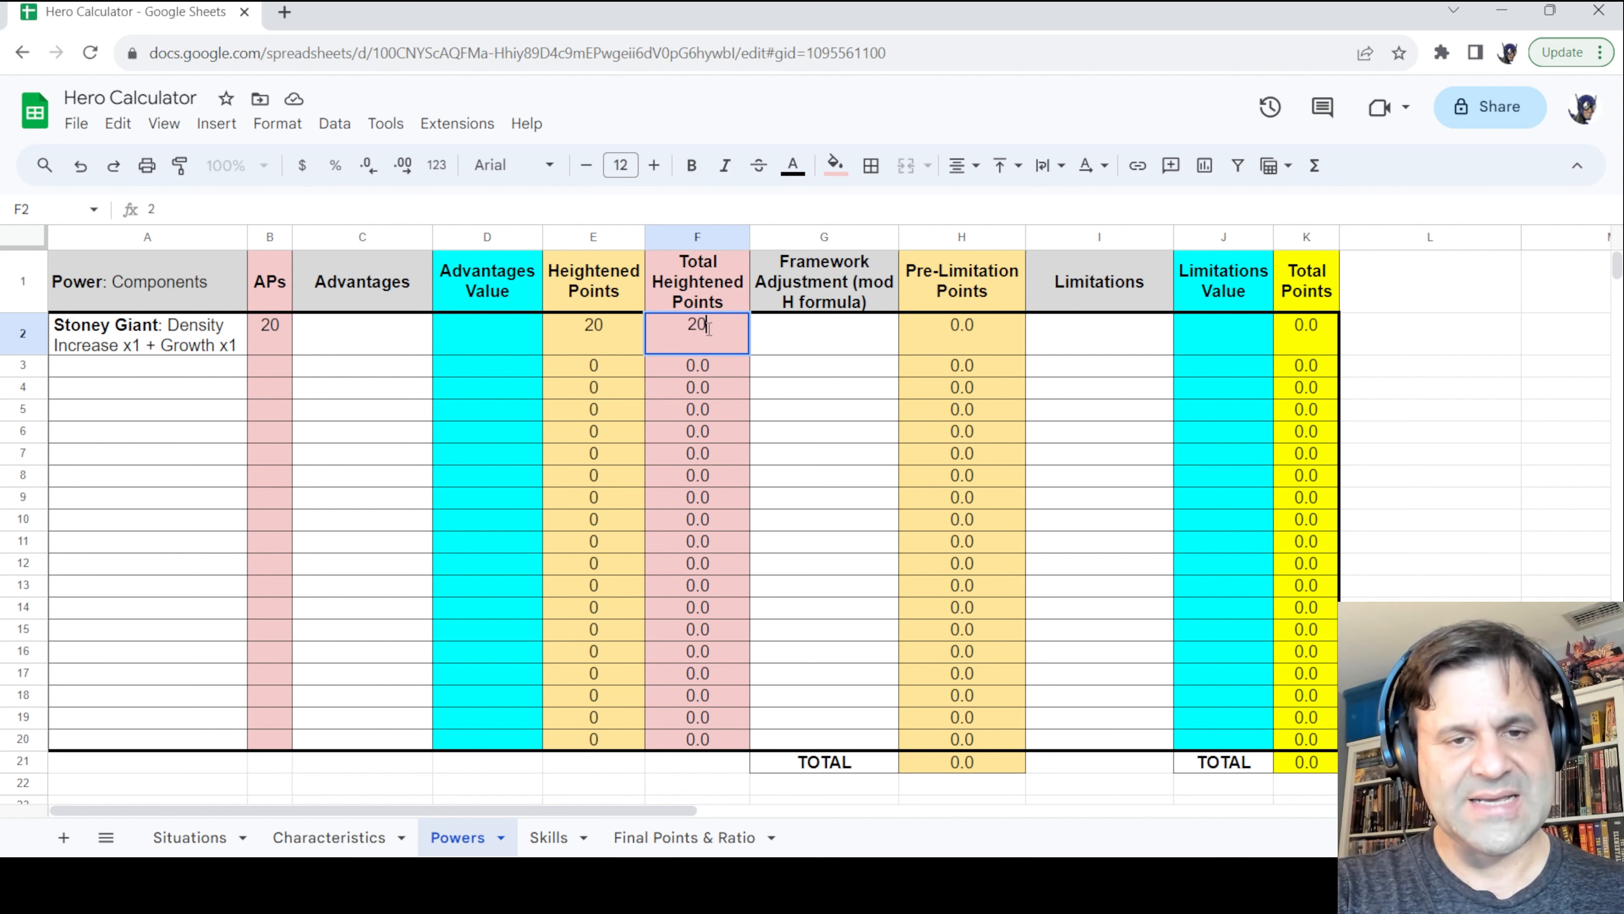
key(Return)
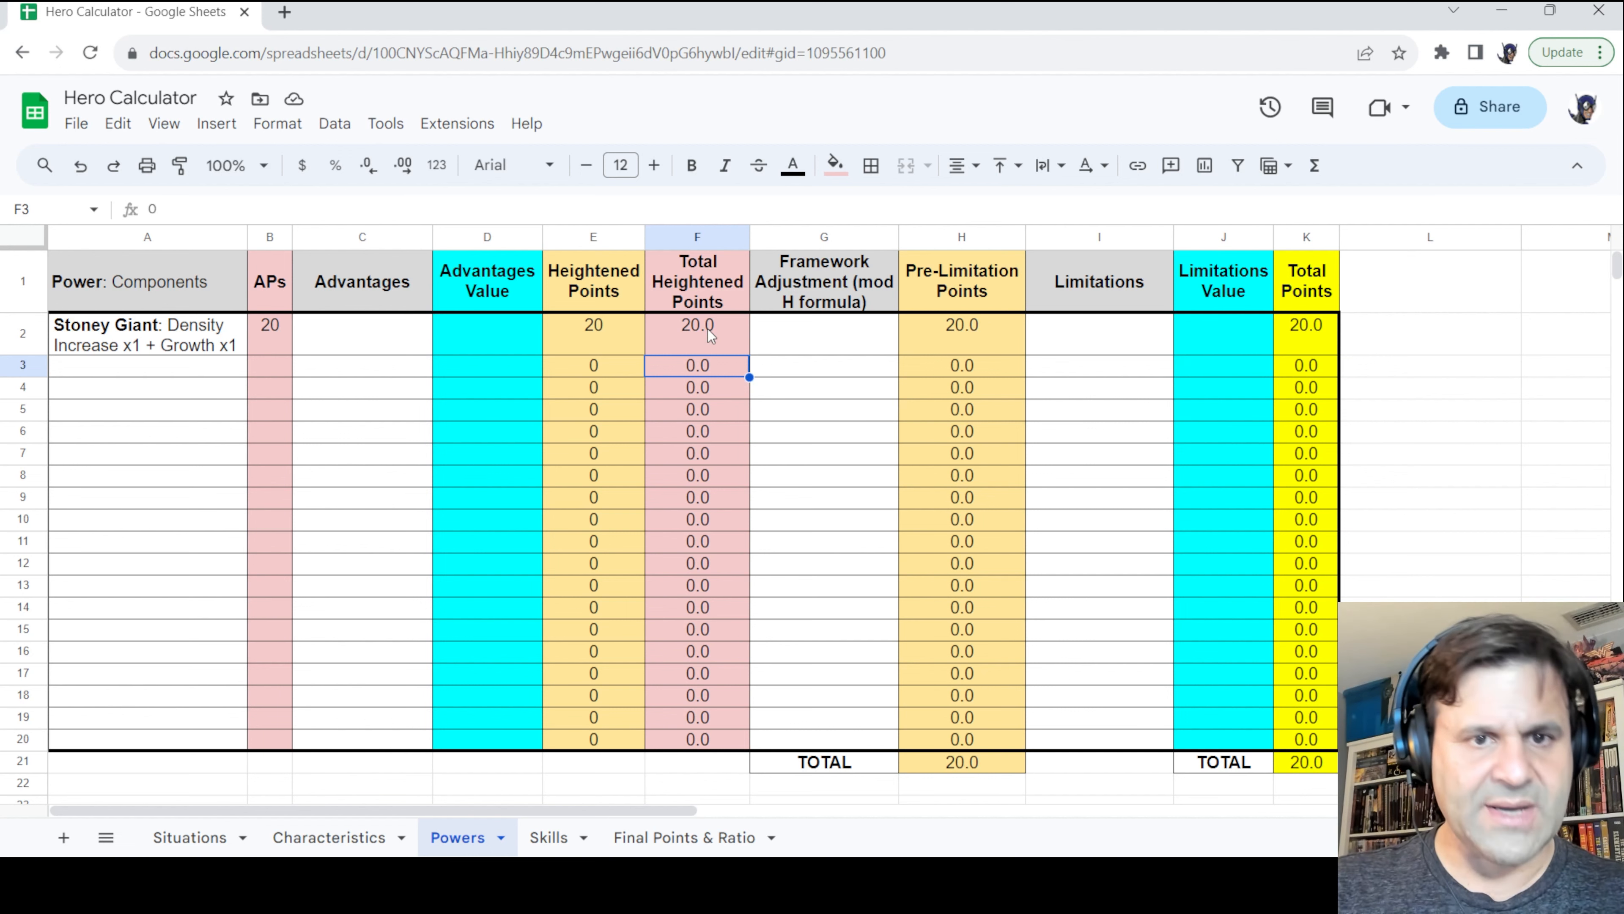
click(957, 330)
click(1316, 328)
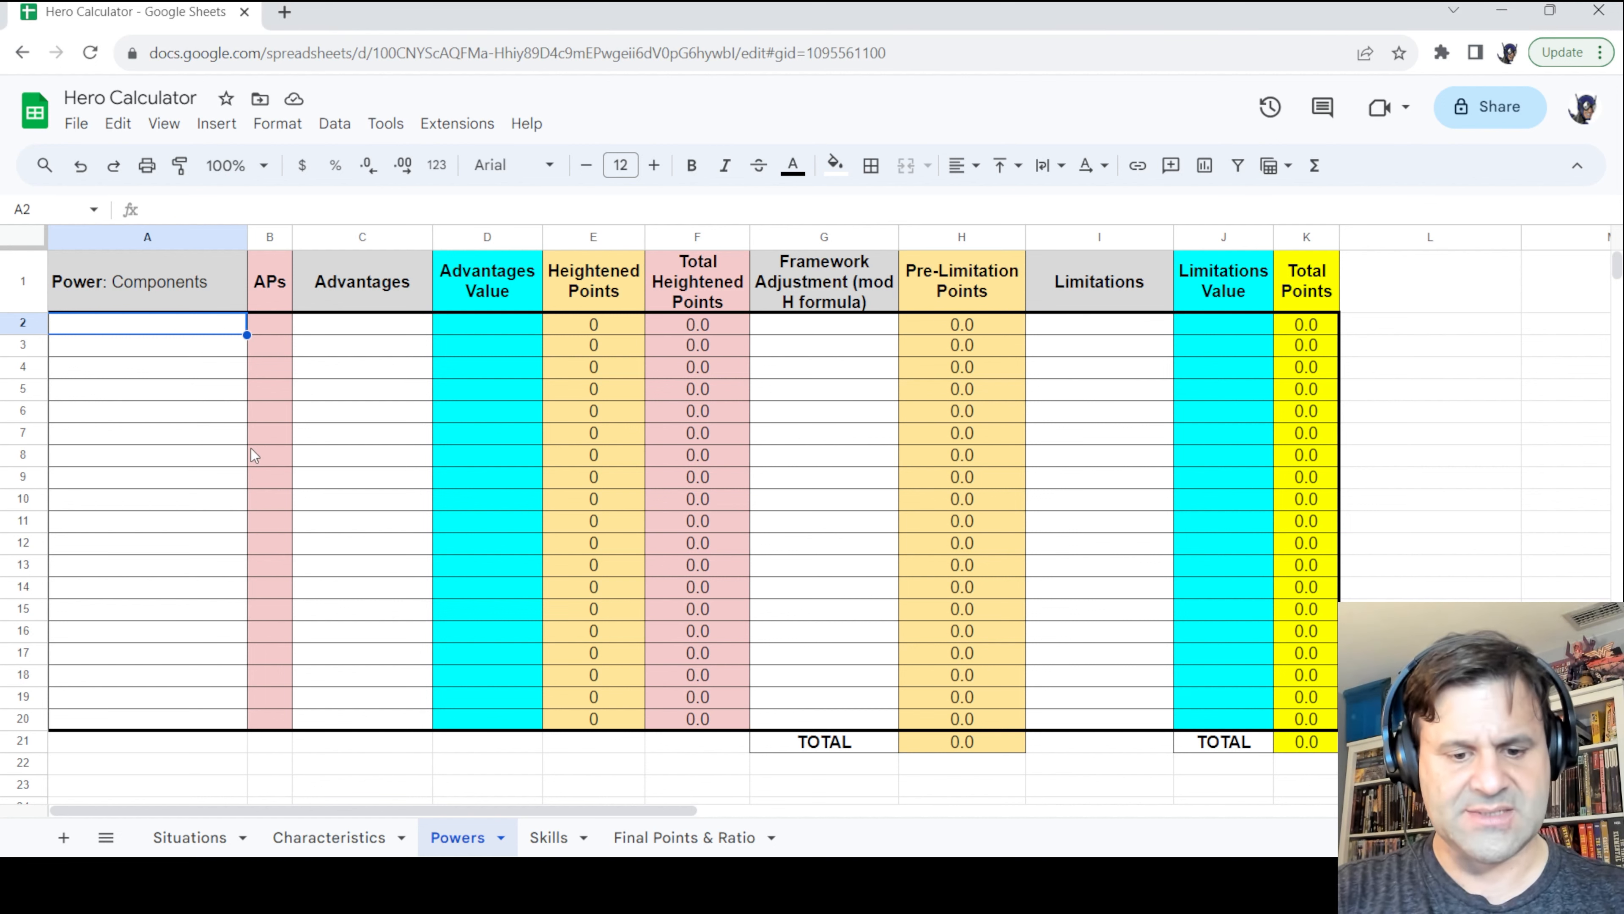
Enter the power "Fireball: Blast 6d6" in cell A2
text(Fireball)
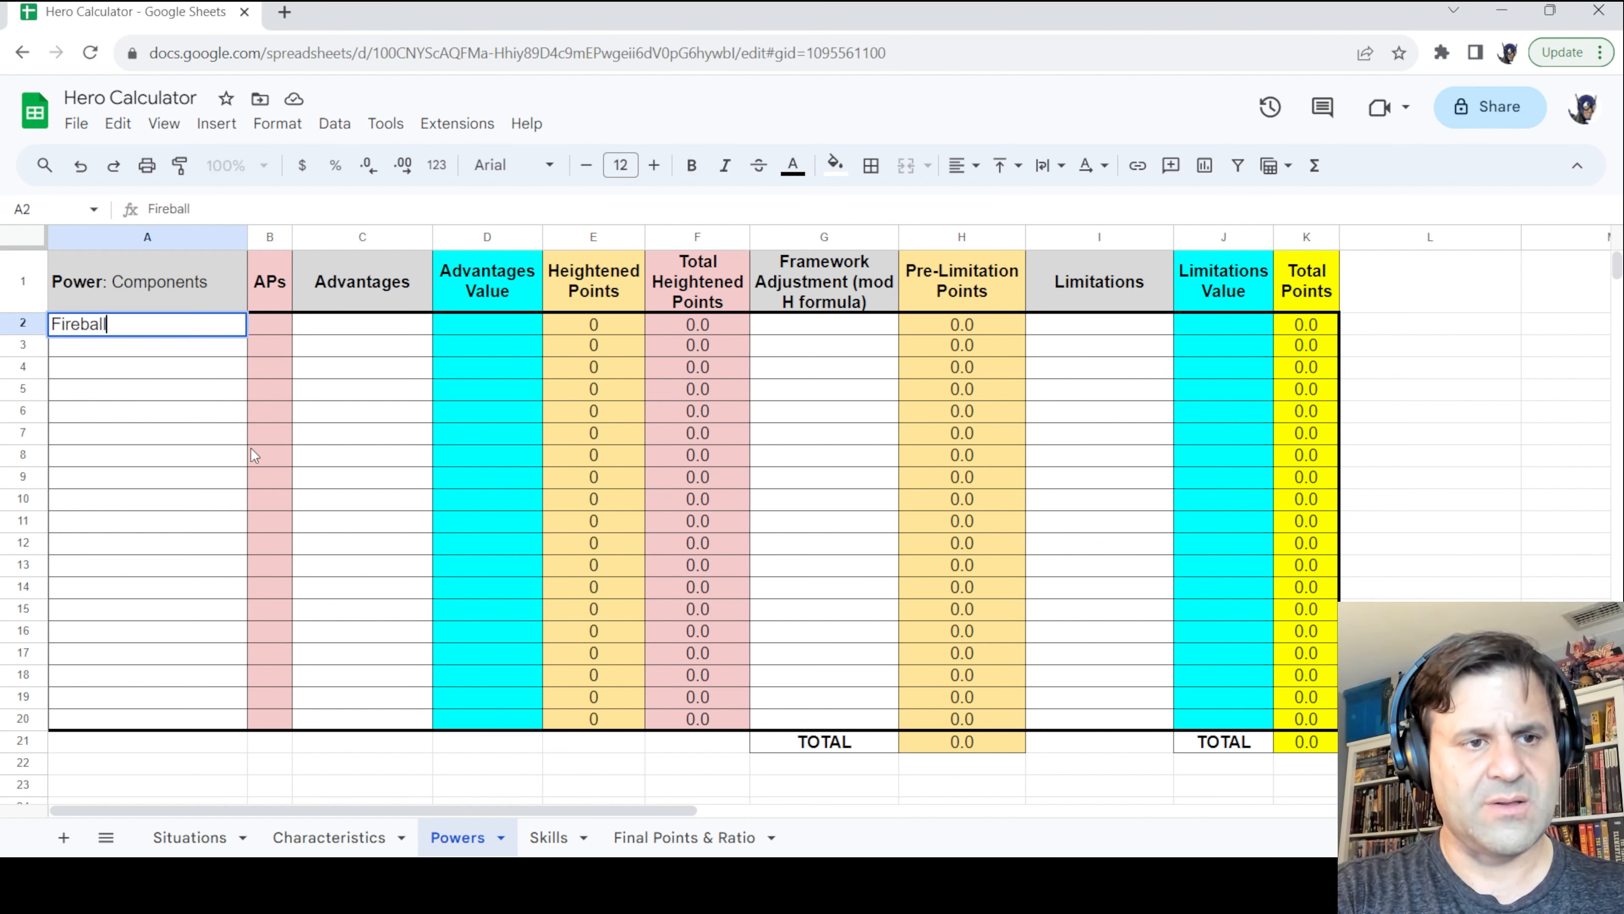
text(: Blas)
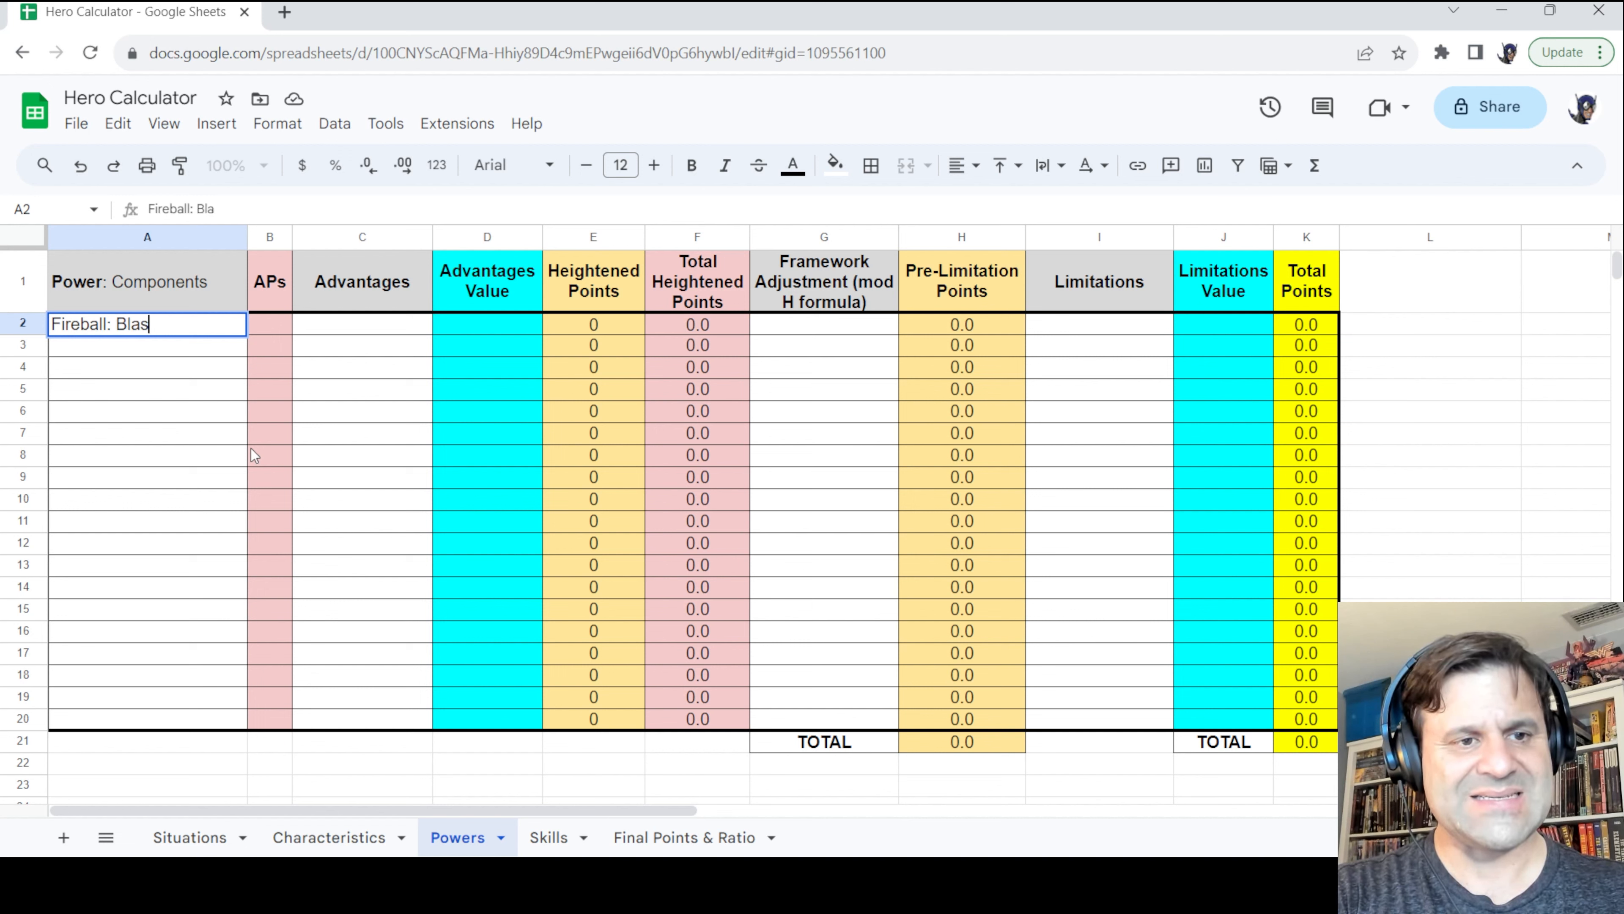
text(t 6d6)
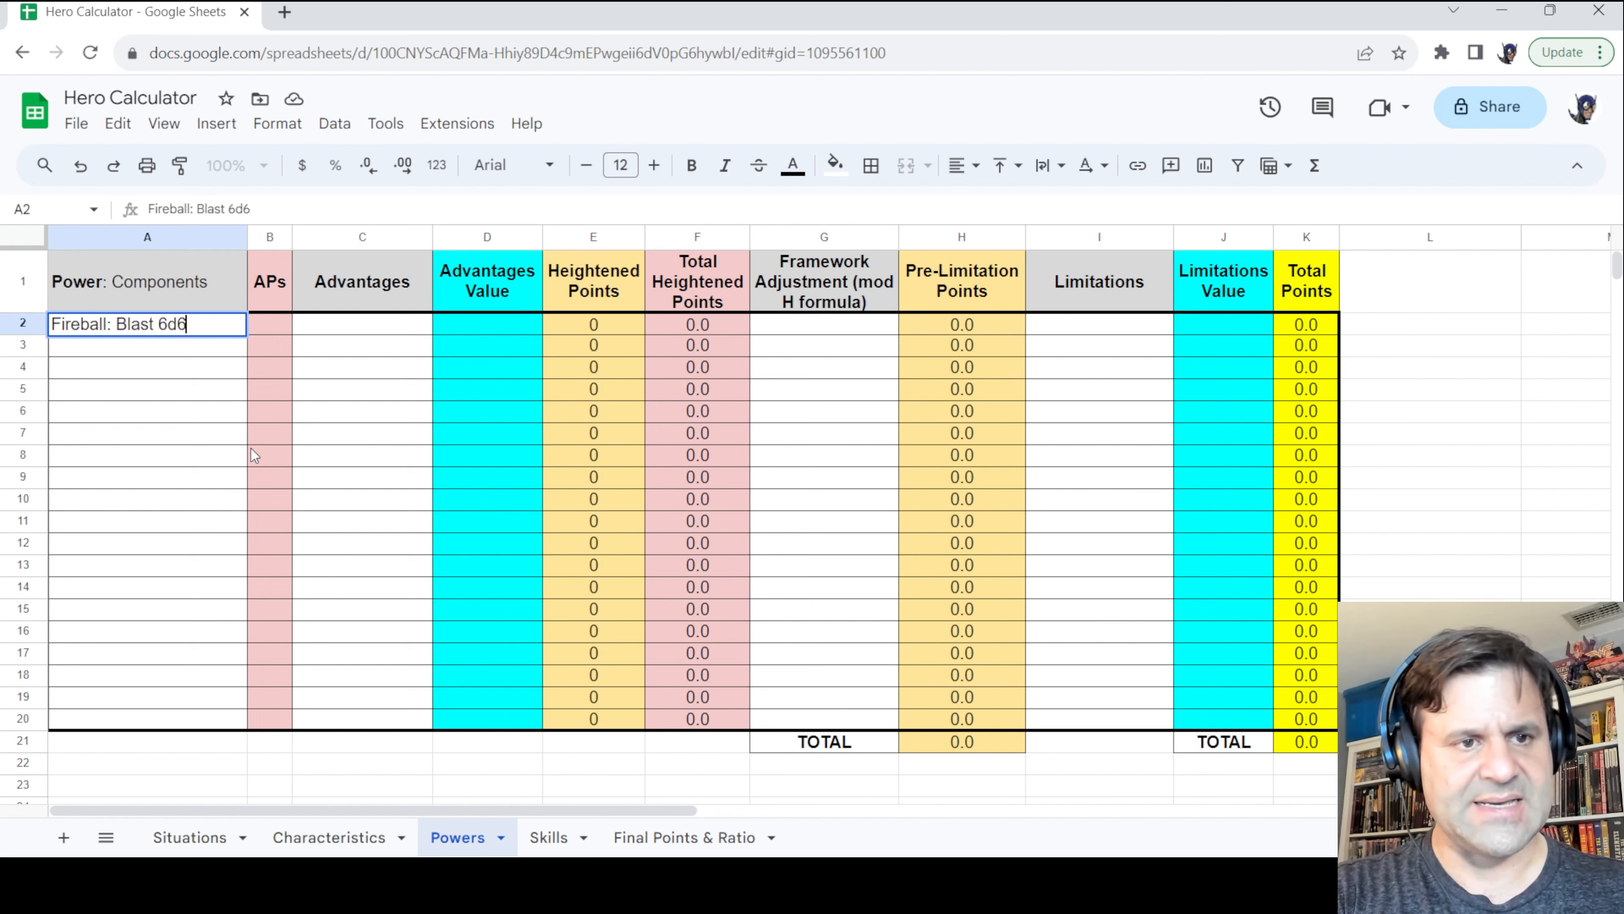
key(Return)
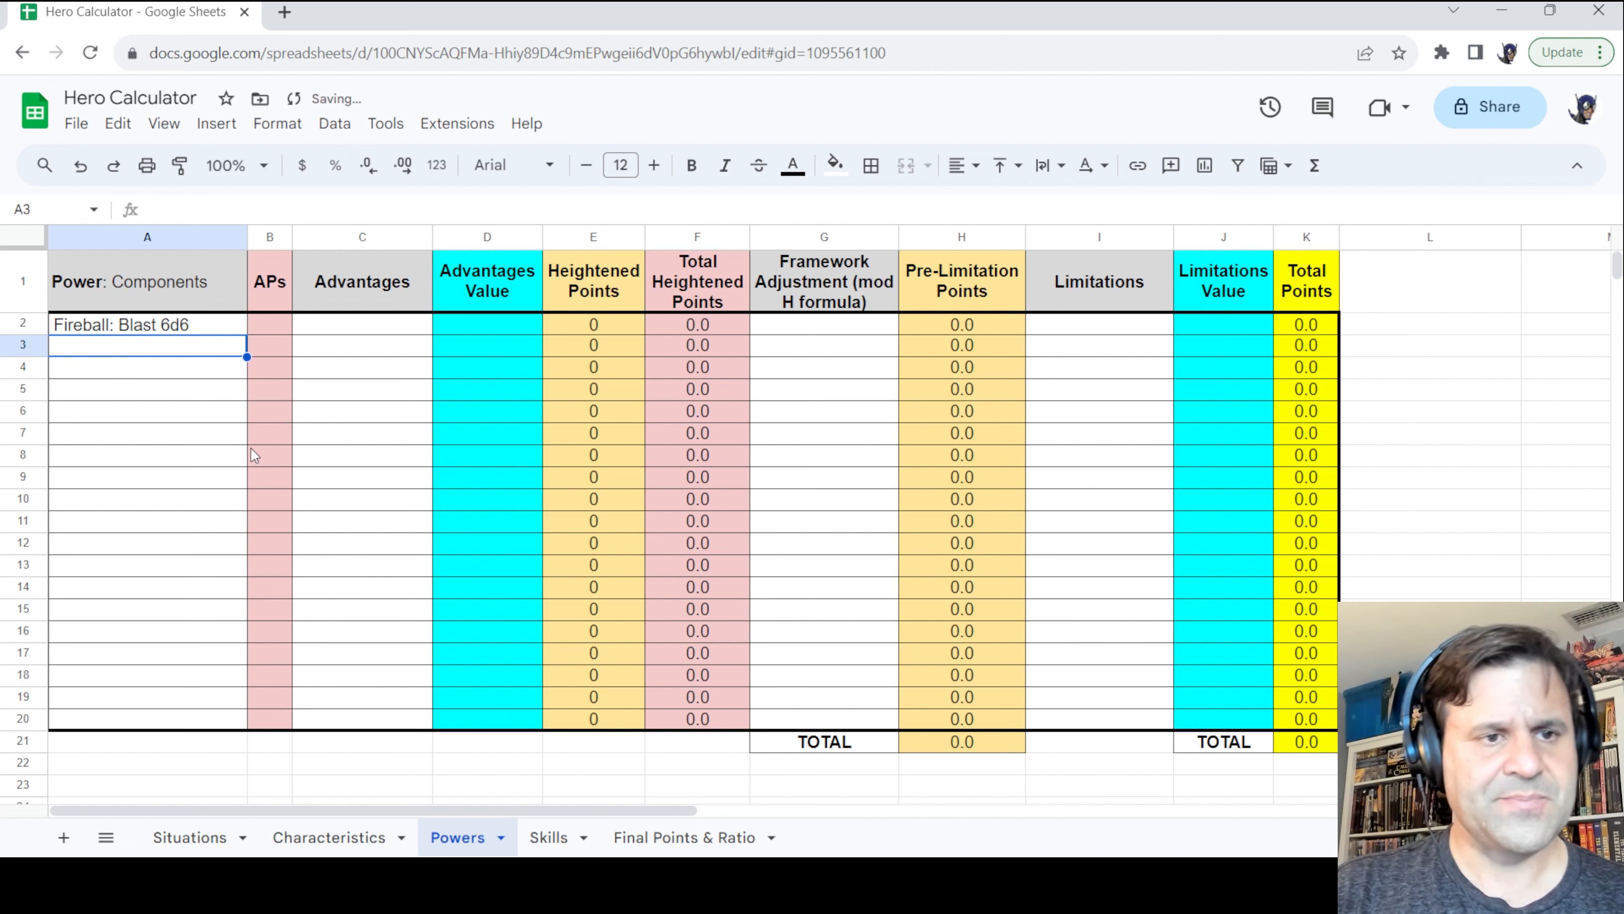
Bold only the power name "Fireball" in cell A2
click(88, 330)
double_click(168, 209)
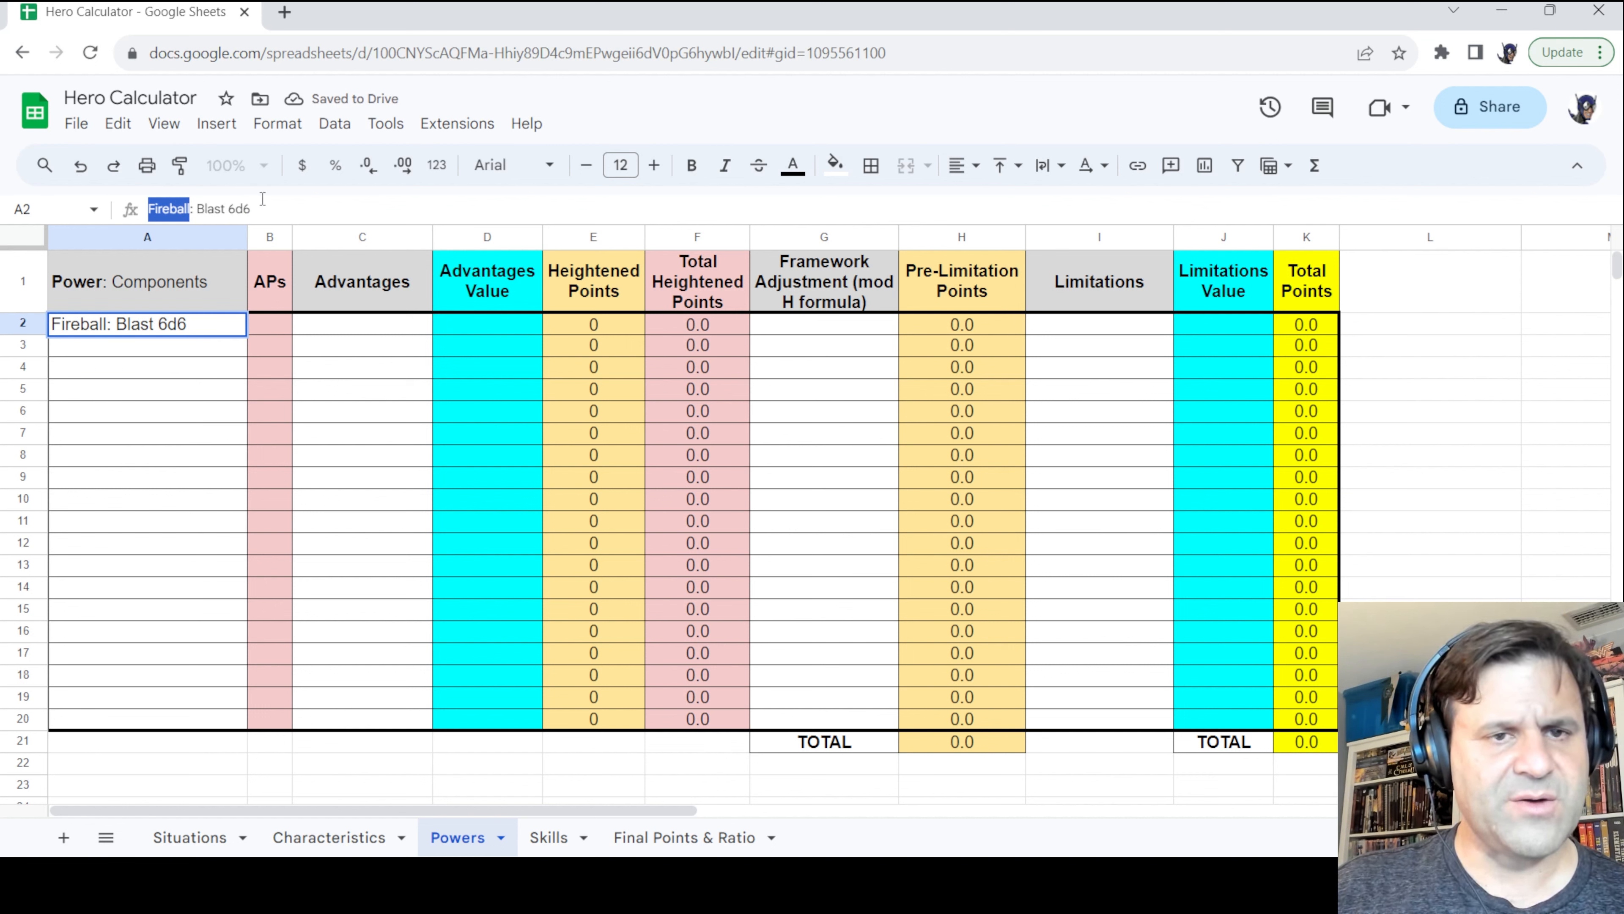
click(691, 165)
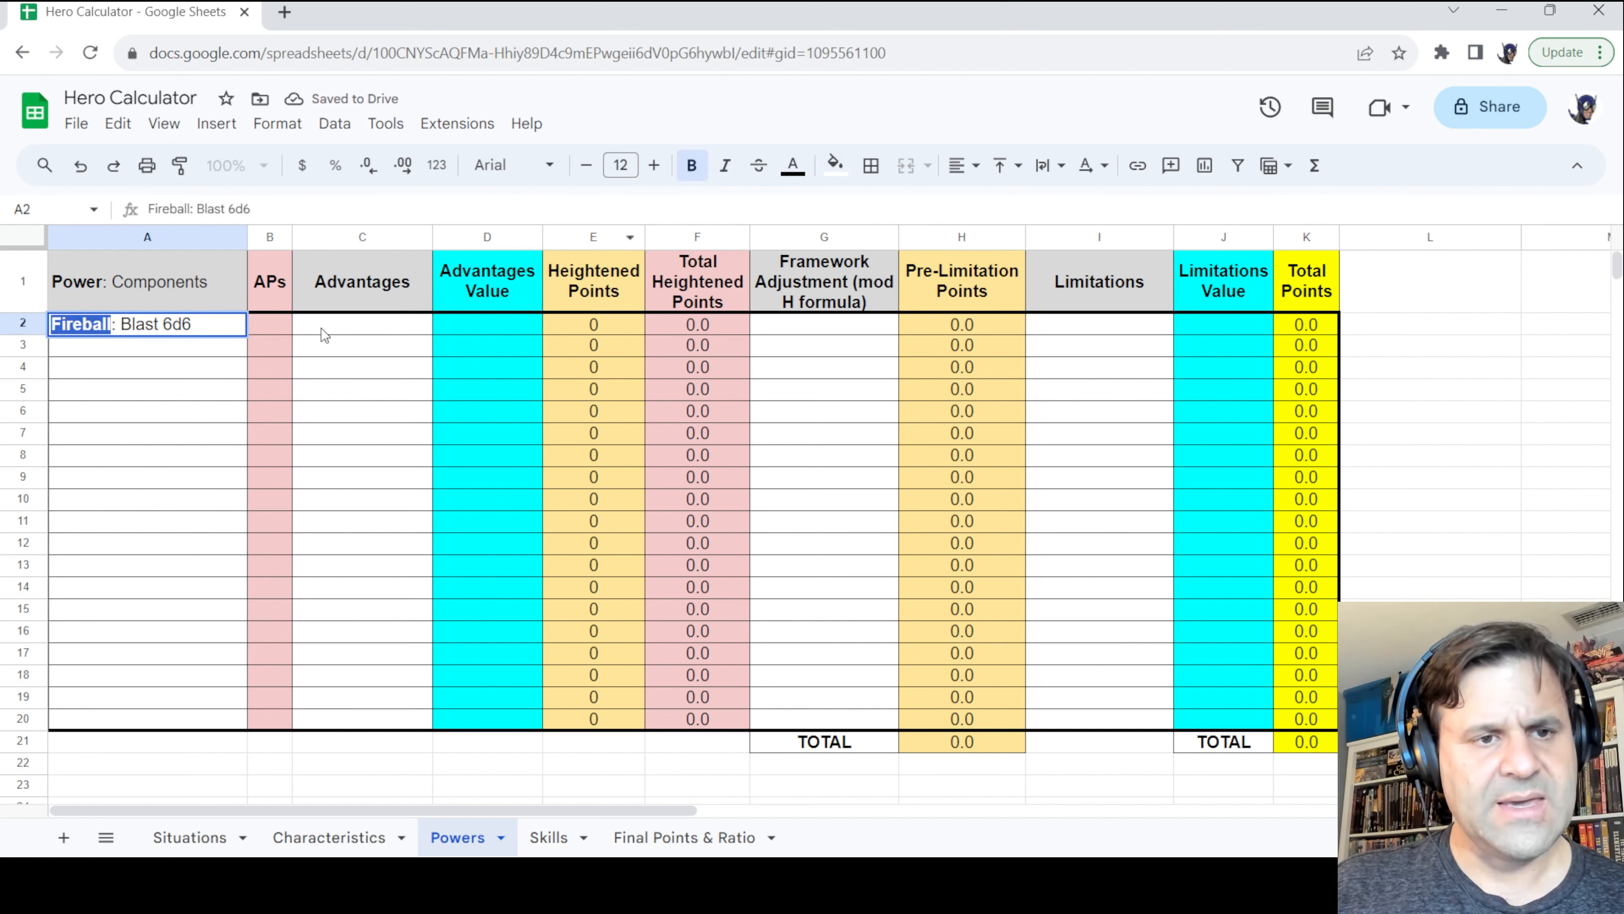
Set the APs of the Fireball power to 30 in row 2
click(285, 328)
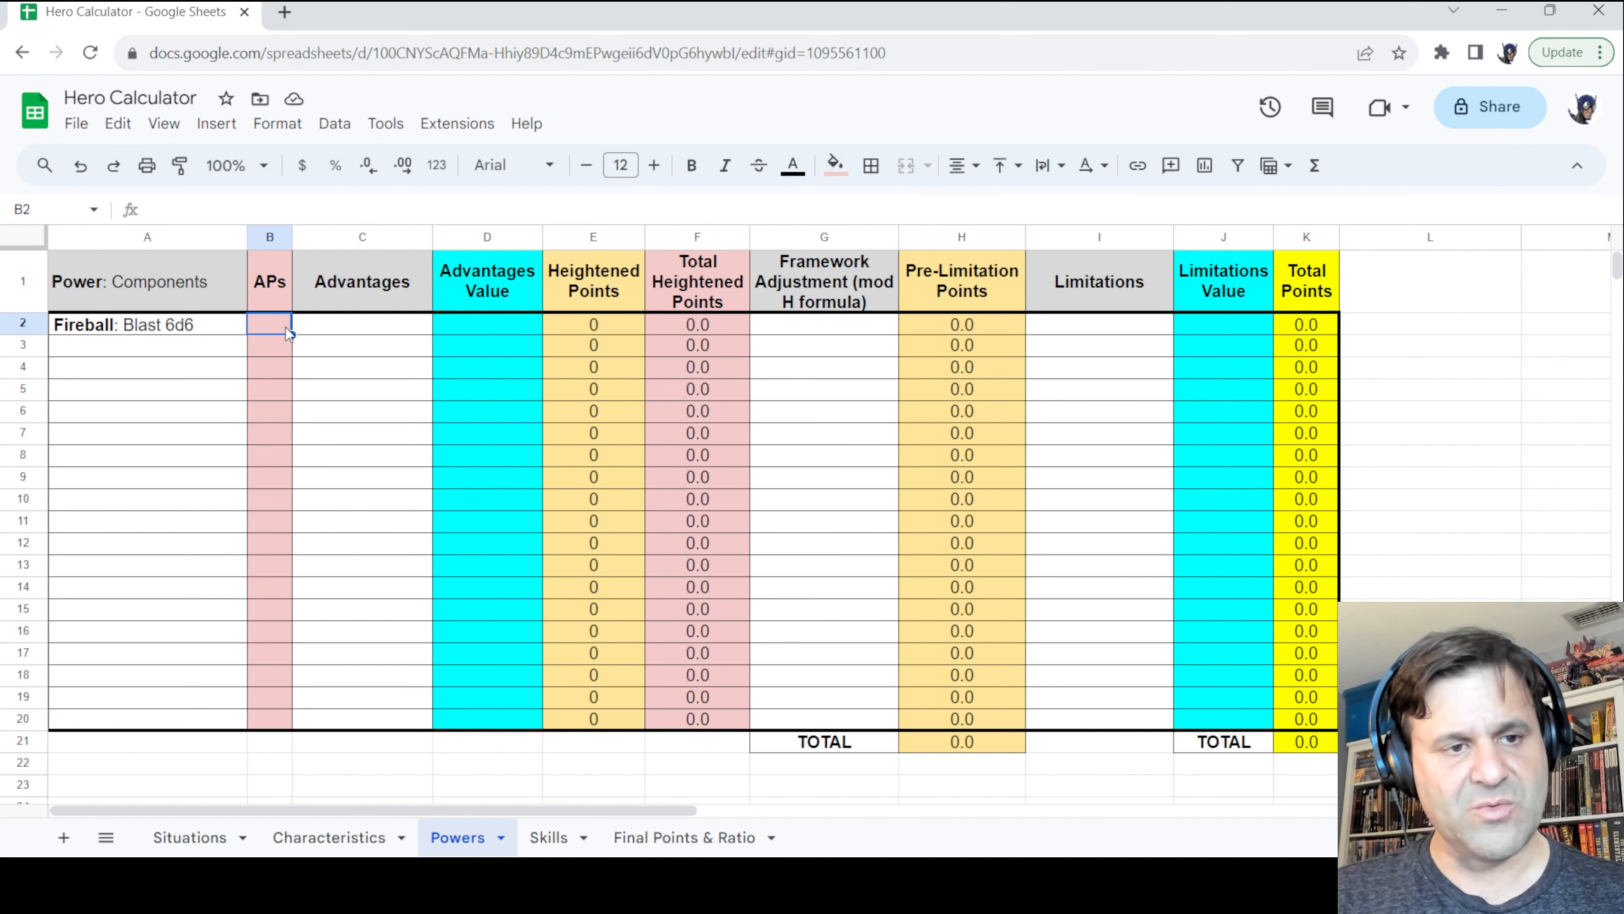
text(30)
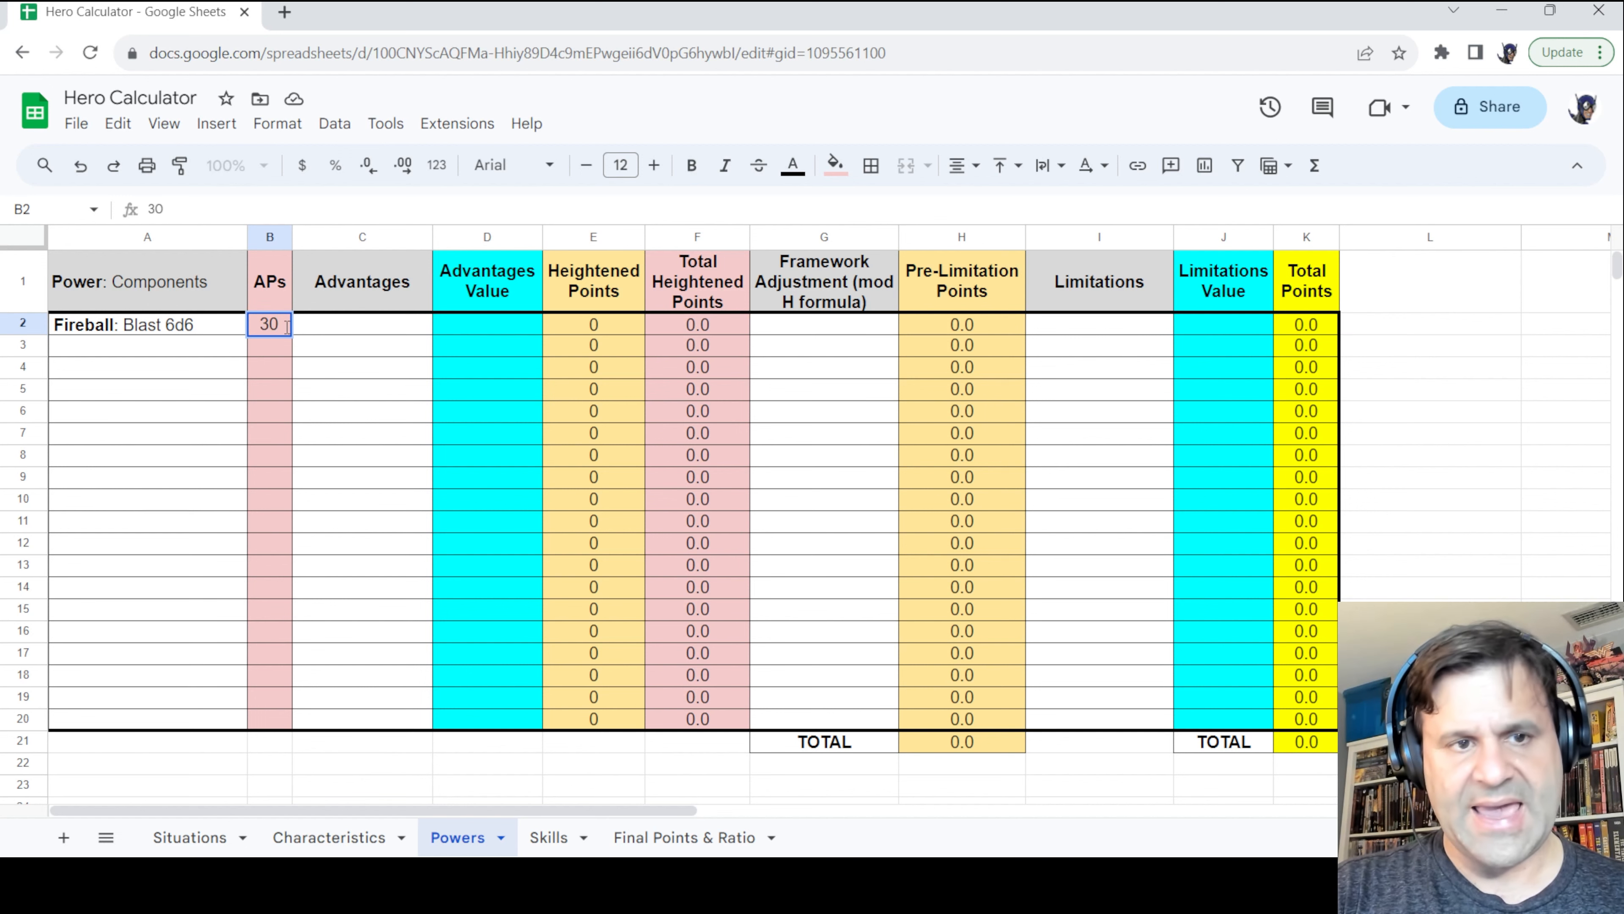
key(Return)
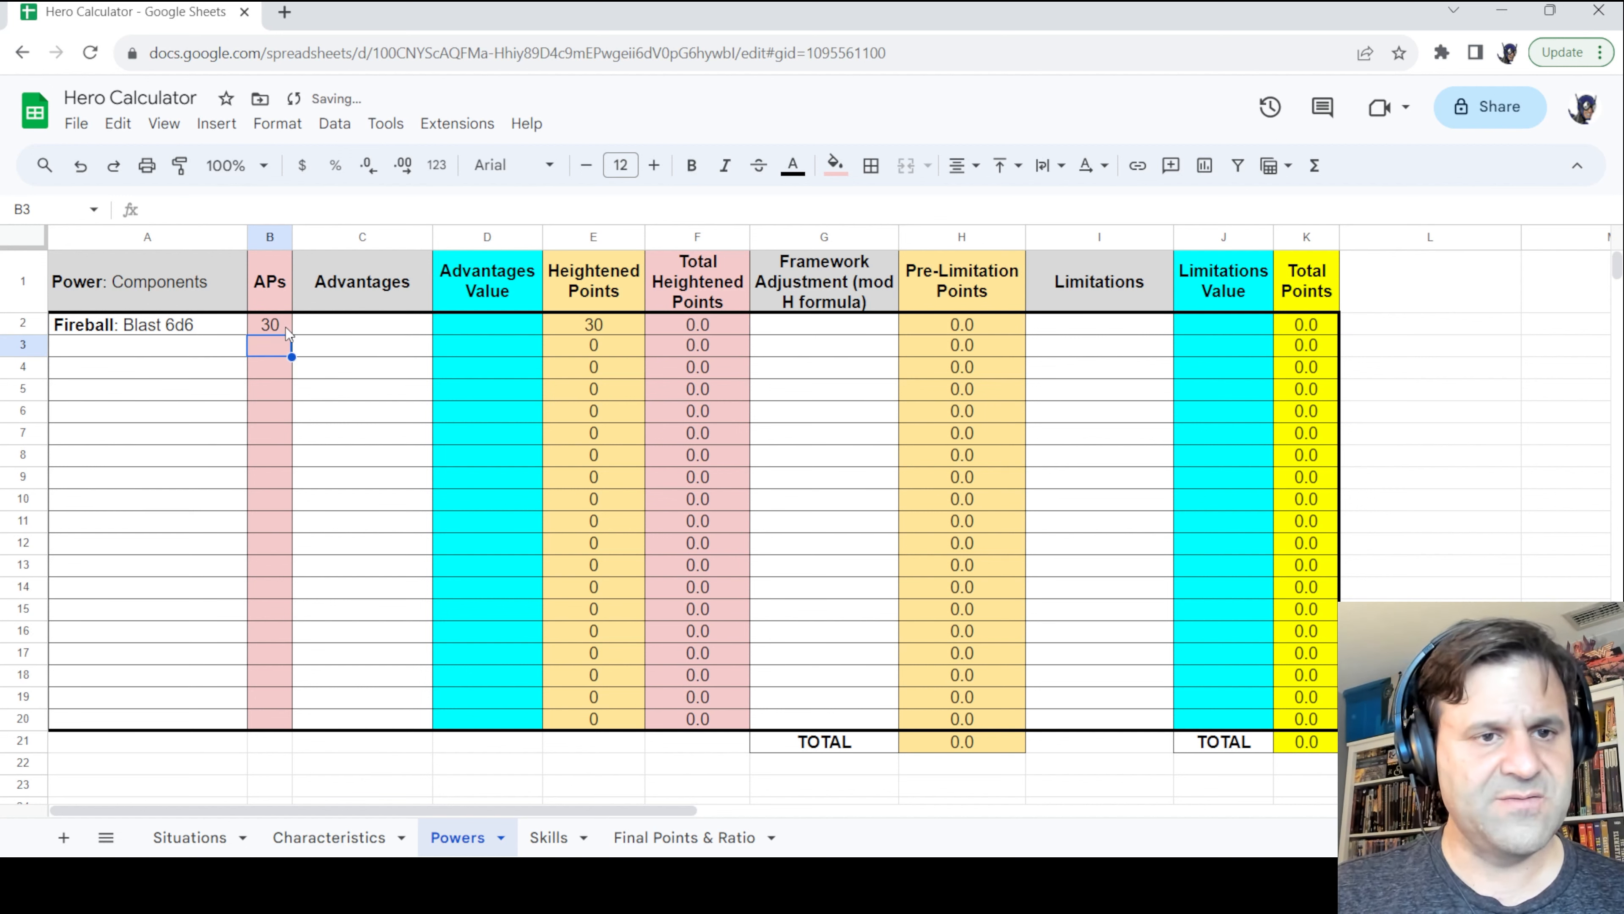
Enter the advantage "Area Attack: Explosion (.5)" for the Fireball power in cell C2
click(330, 318)
text(A)
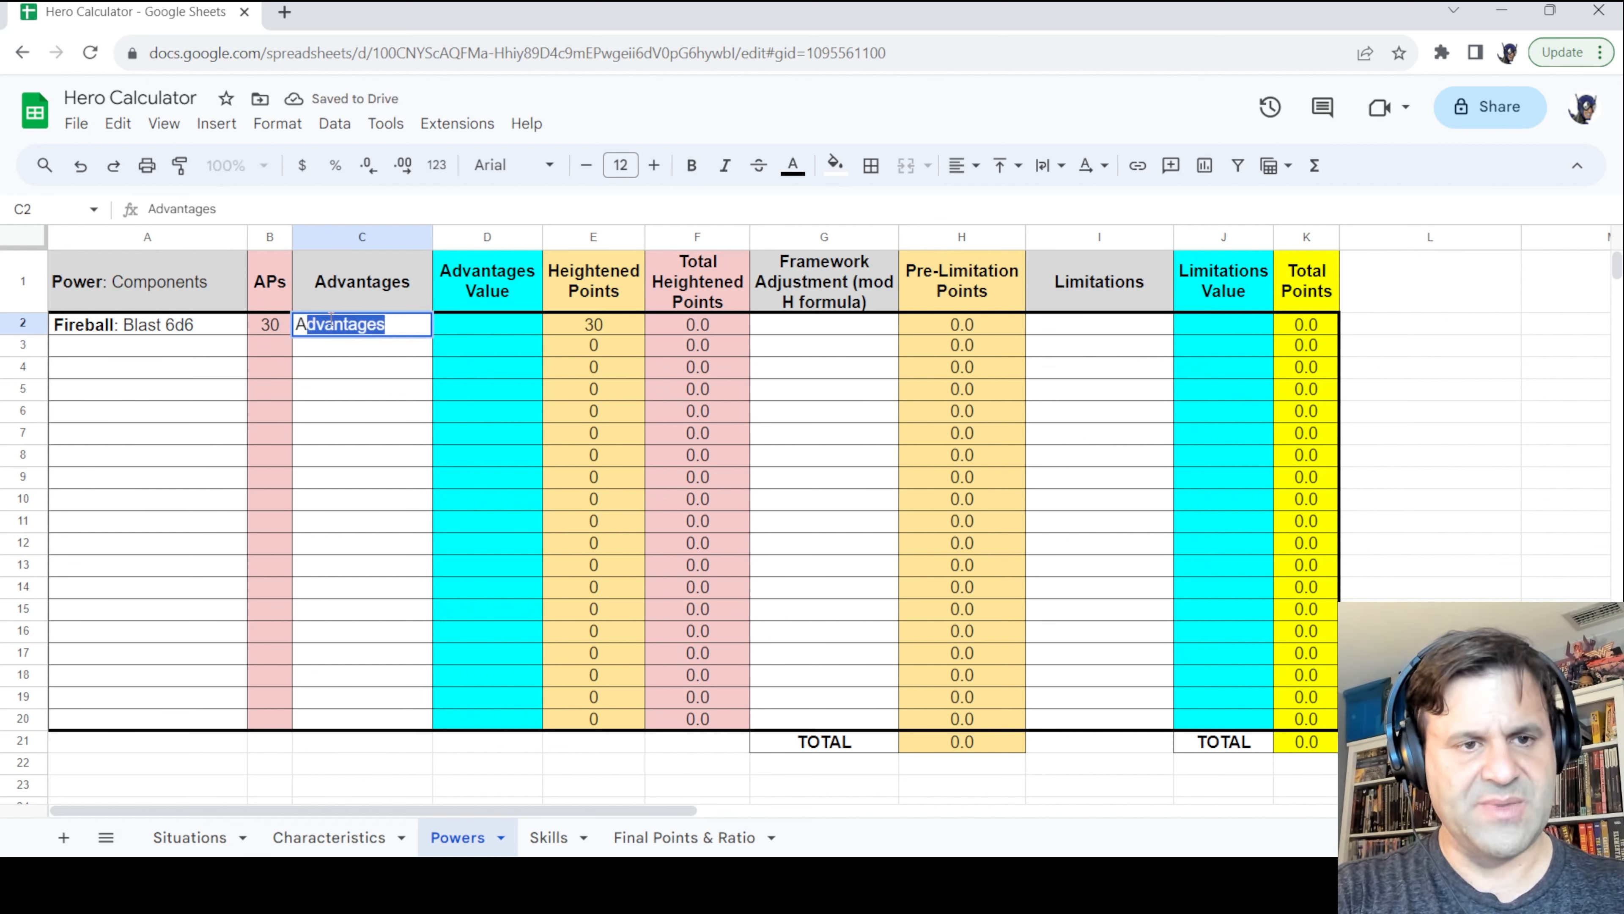
text(rea Attack)
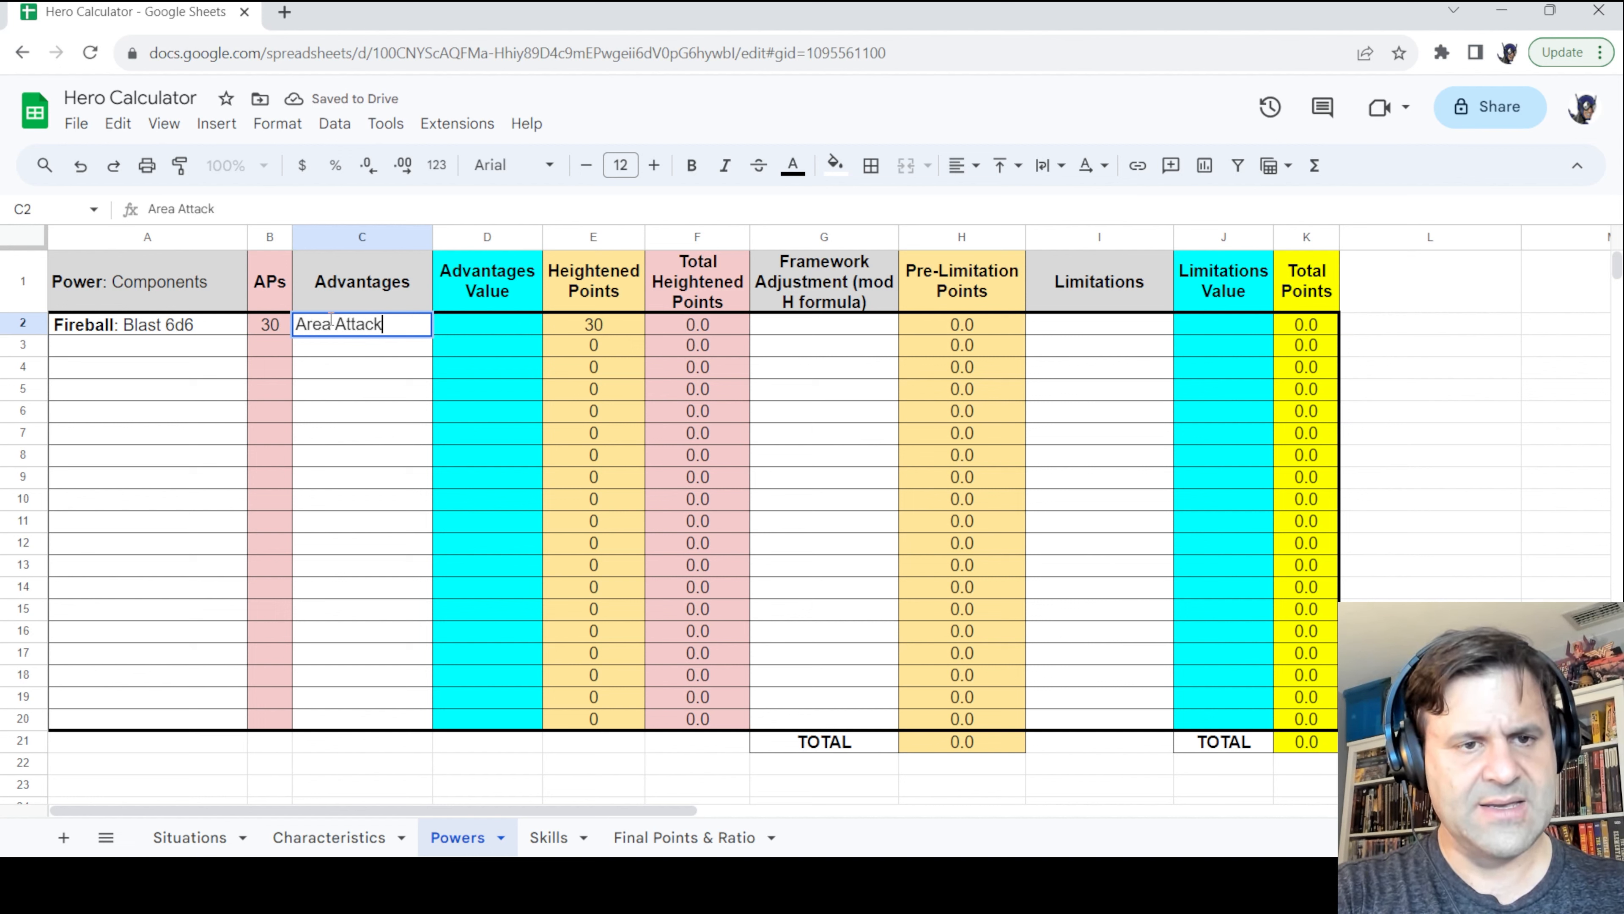
text(: Explosion)
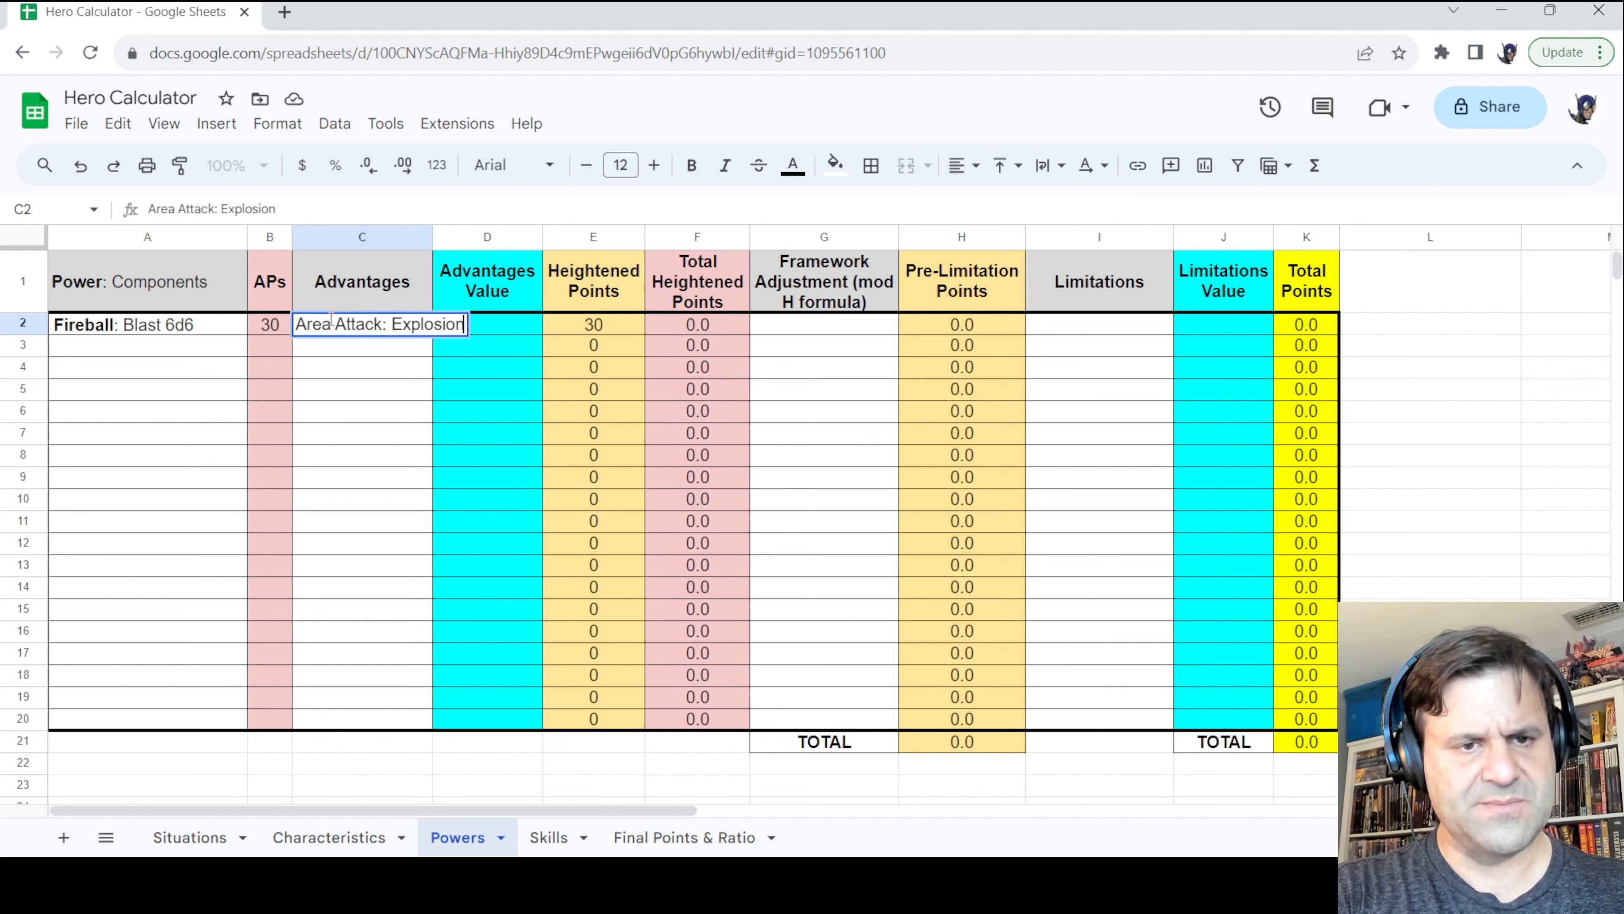
text( (.5))
key(Return)
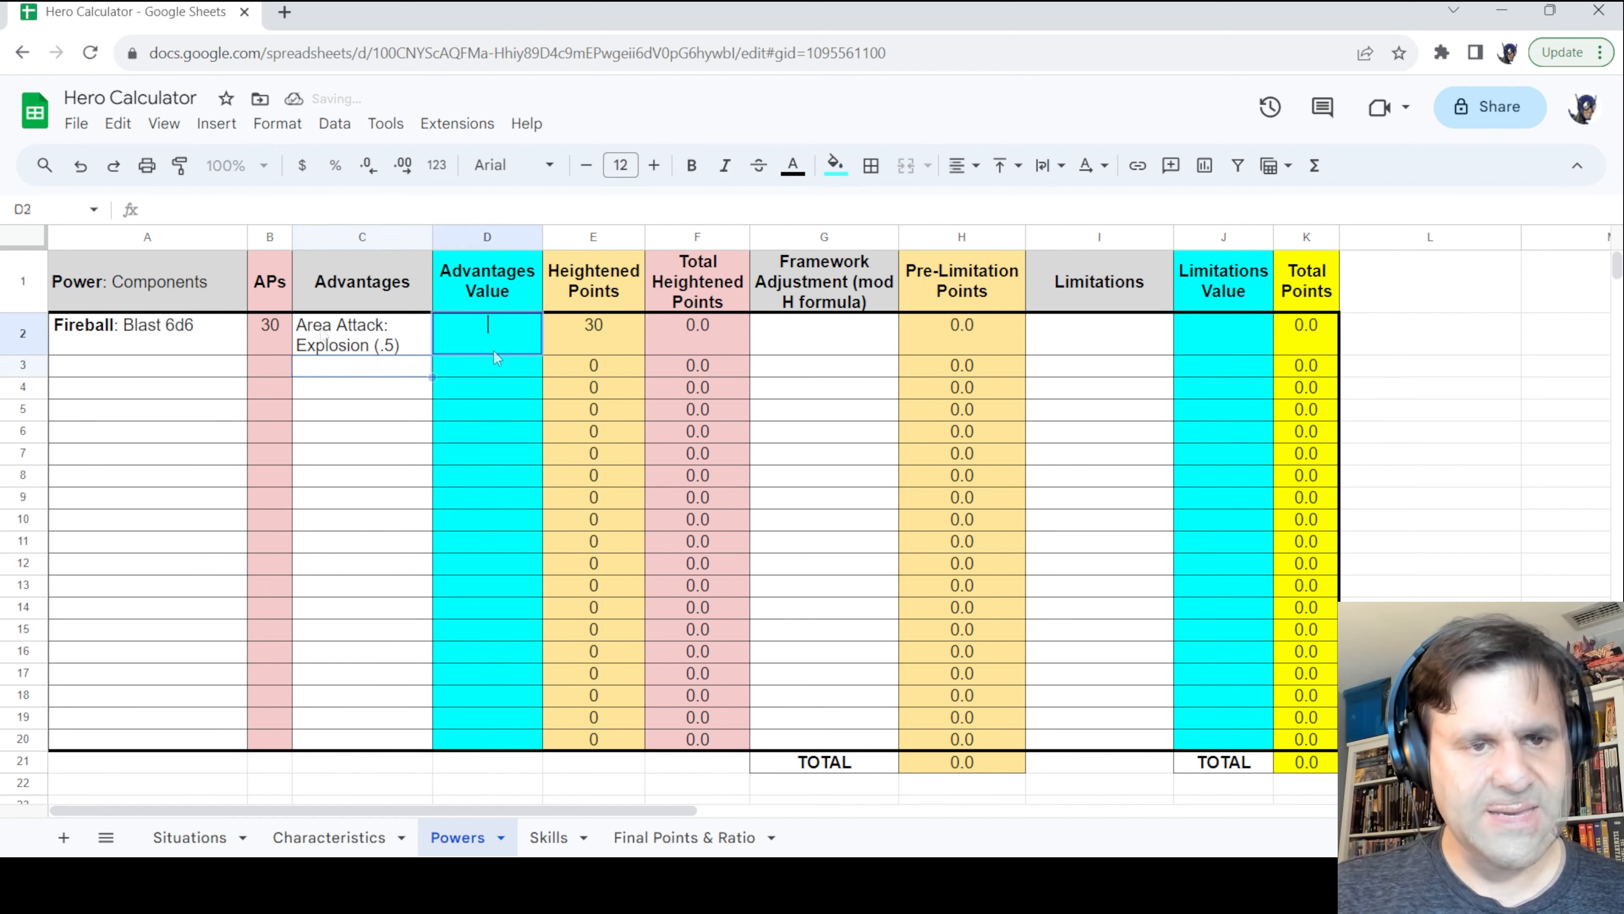
click(368, 362)
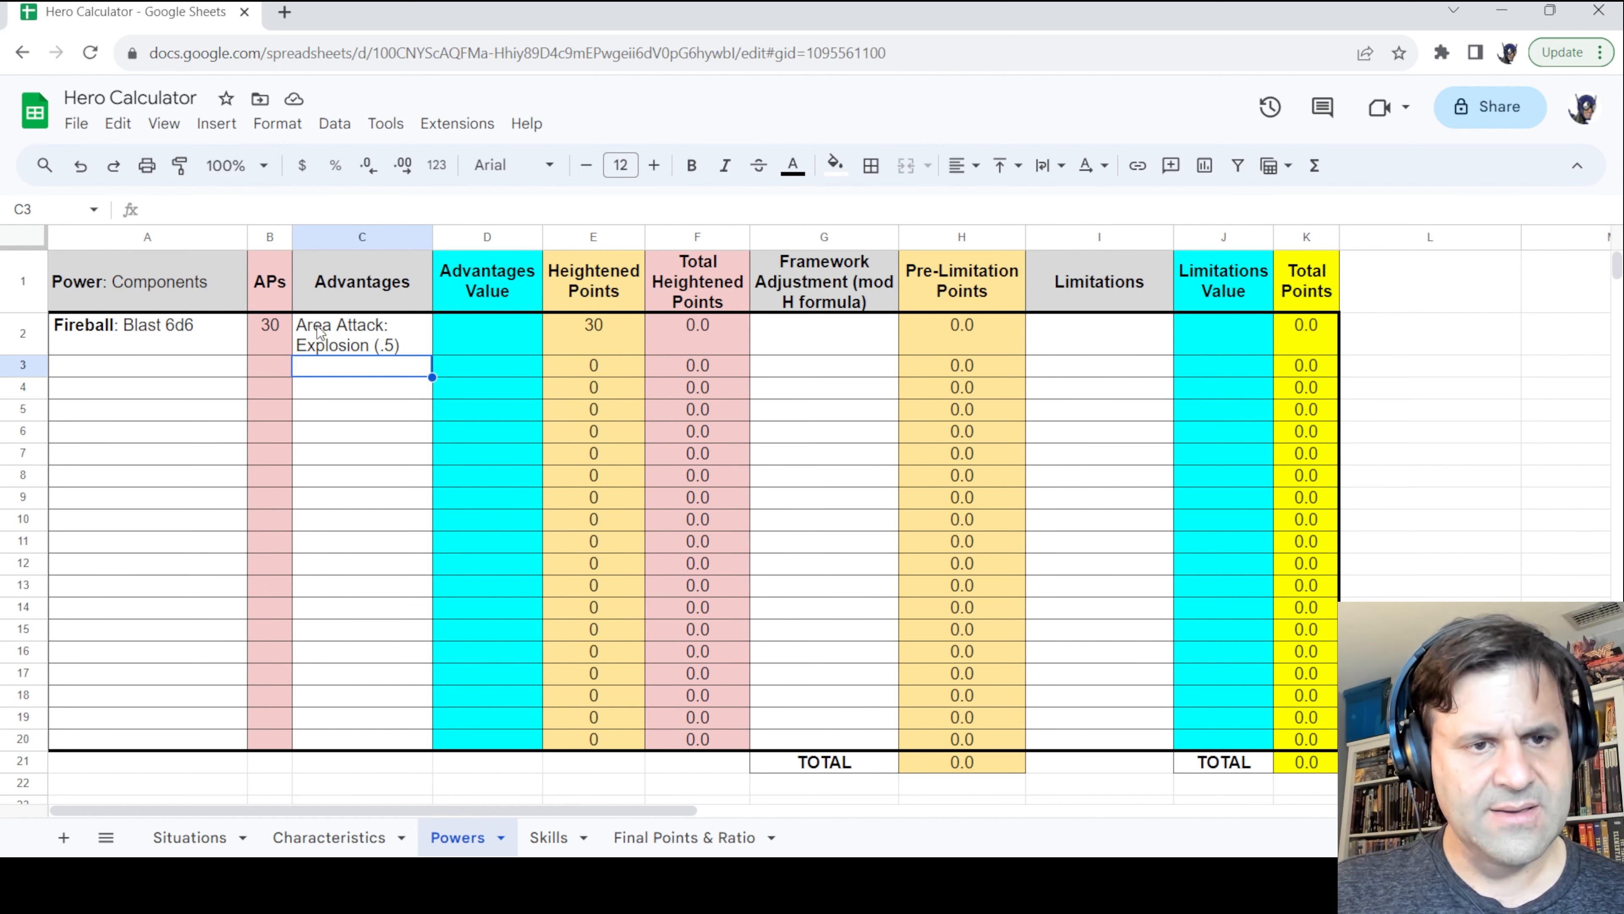
Set the Fireball power's Advantages Value to .5 in cell D2
click(491, 339)
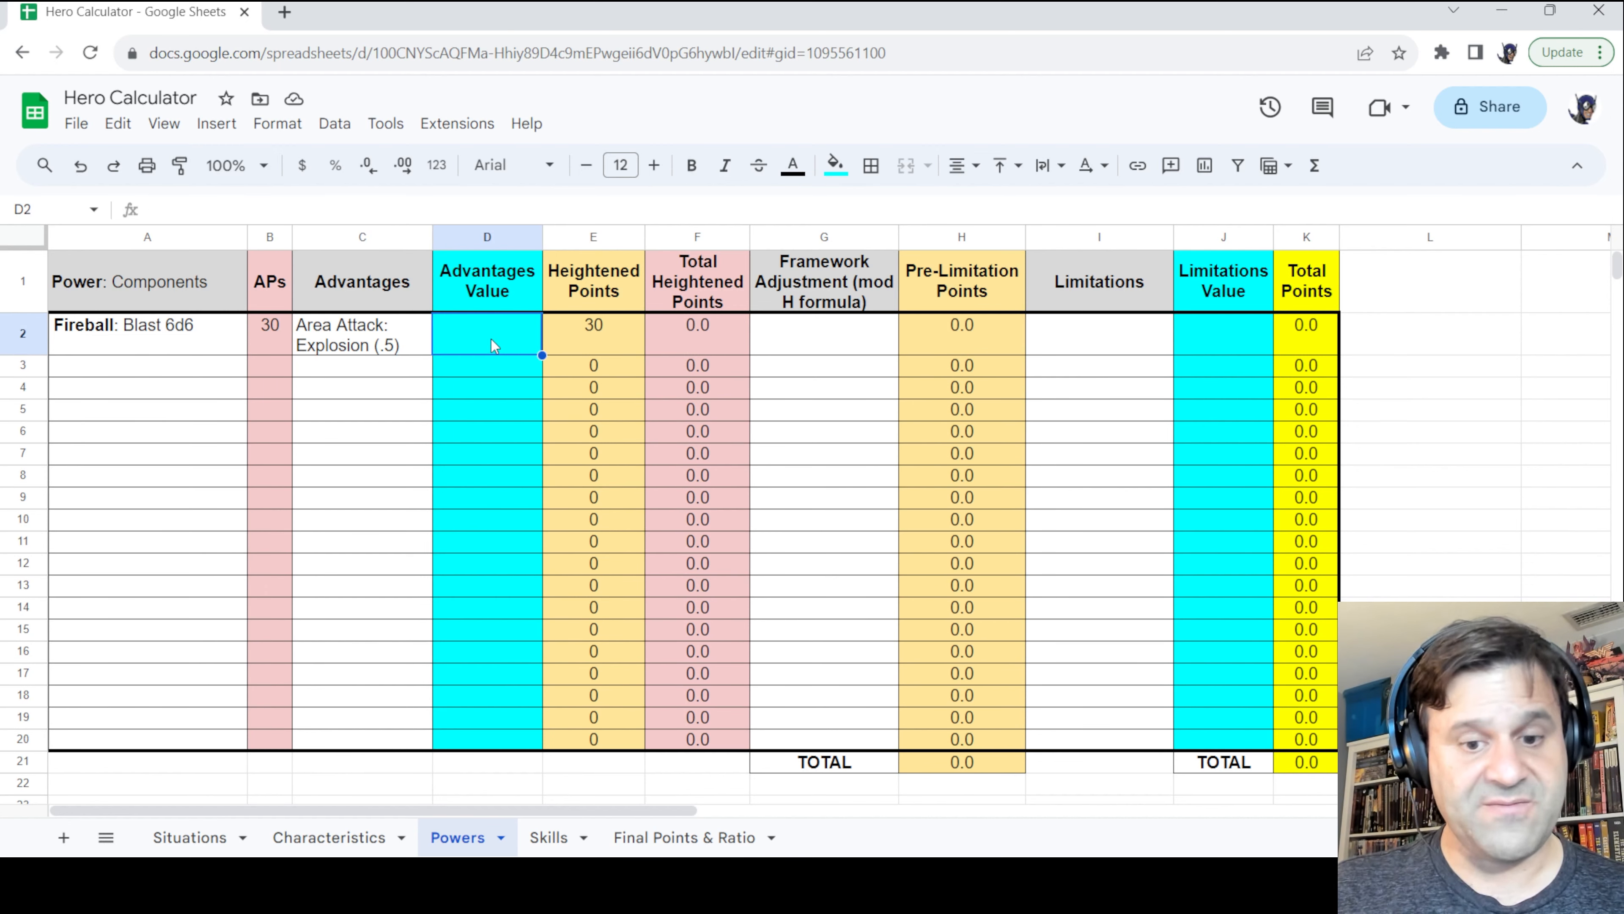
text(.5)
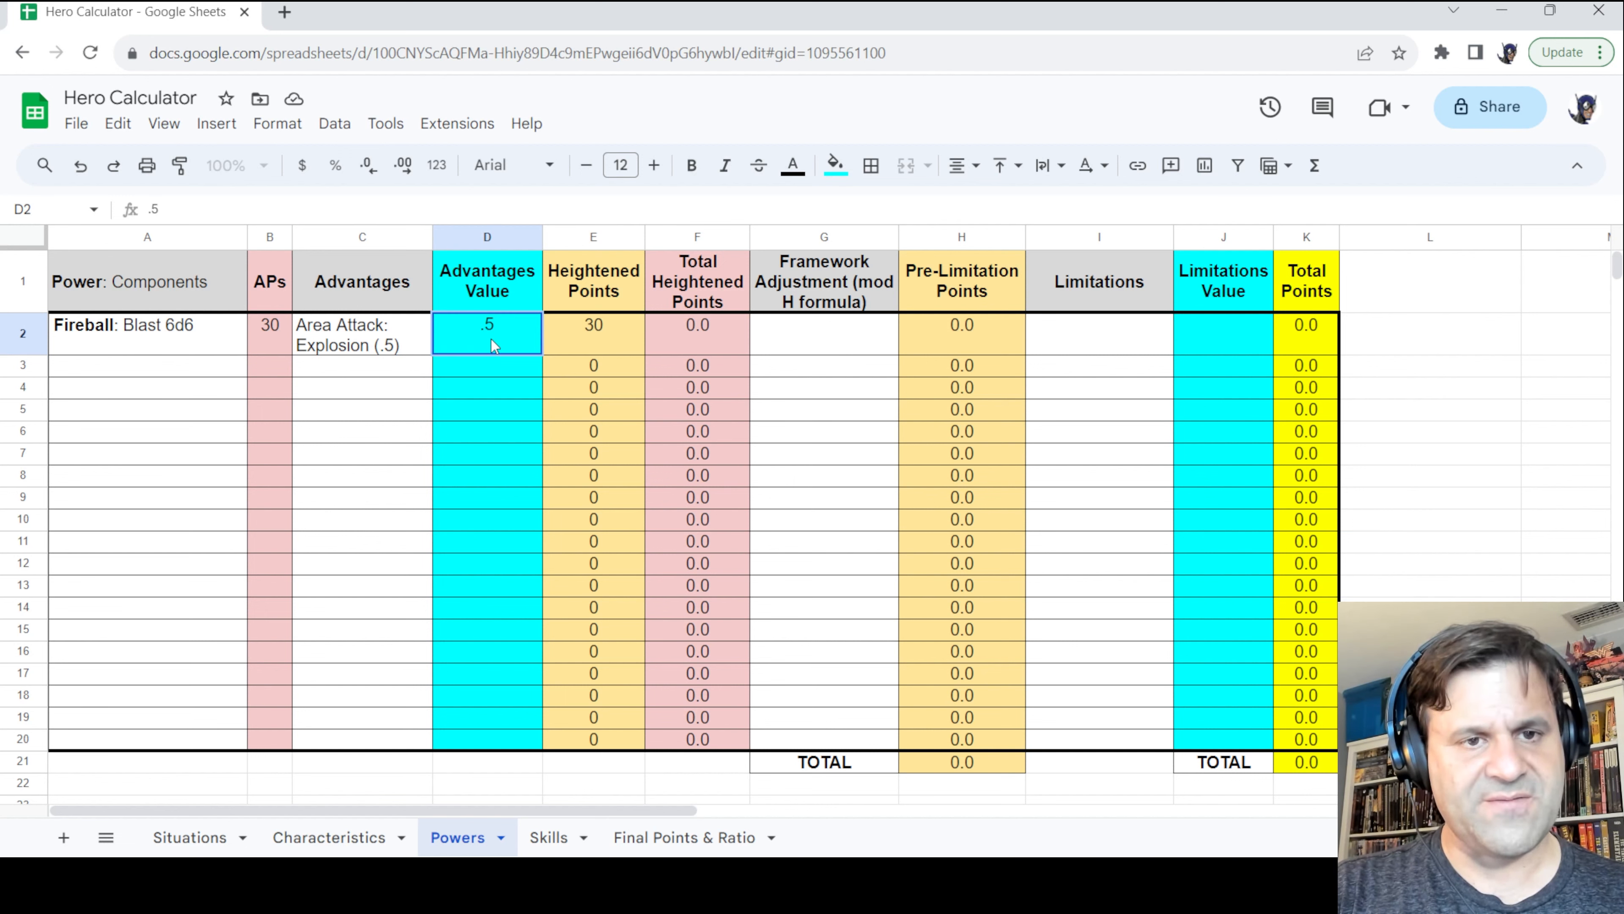
key(Return)
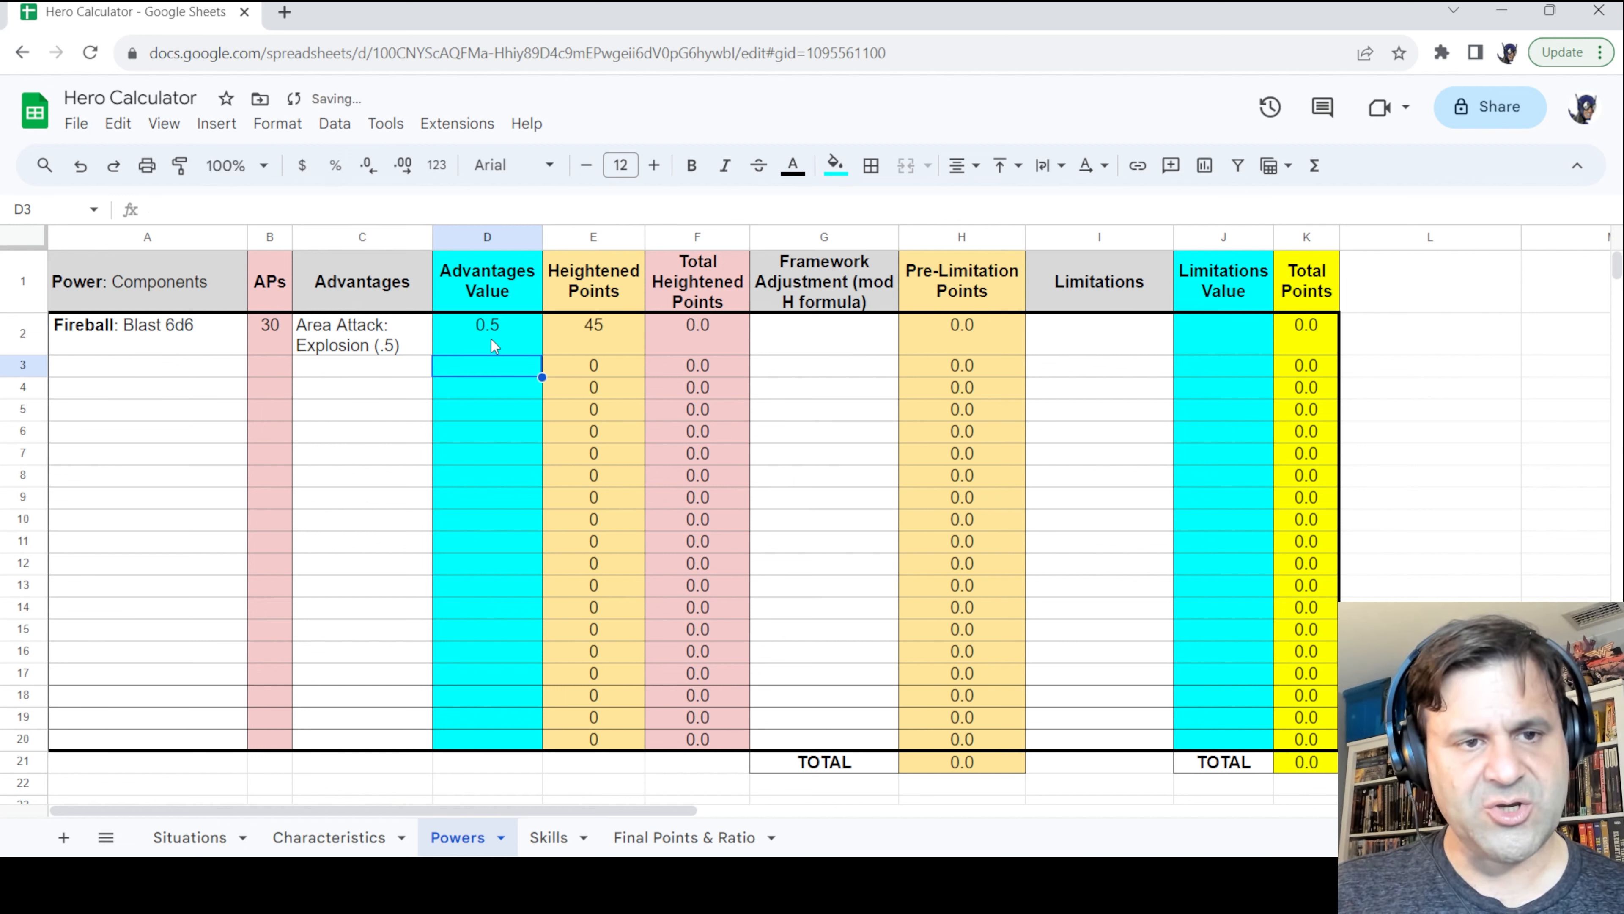
Check the Fireball power's calculated Heightened Points and set its Total Heightened Points to 45
click(591, 337)
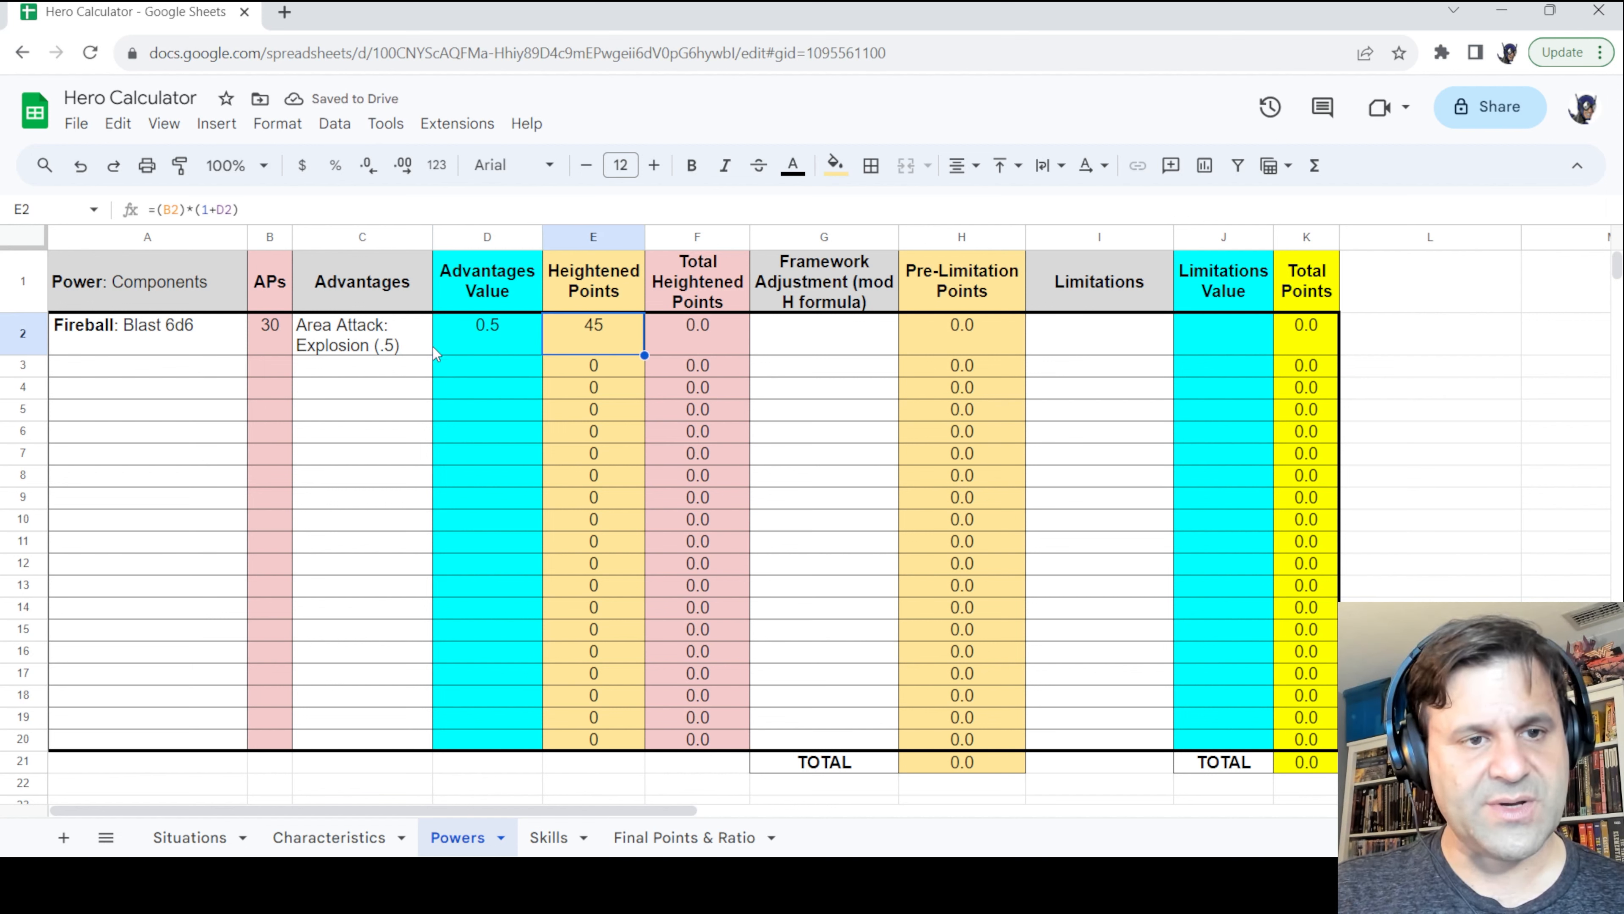
click(265, 333)
click(605, 327)
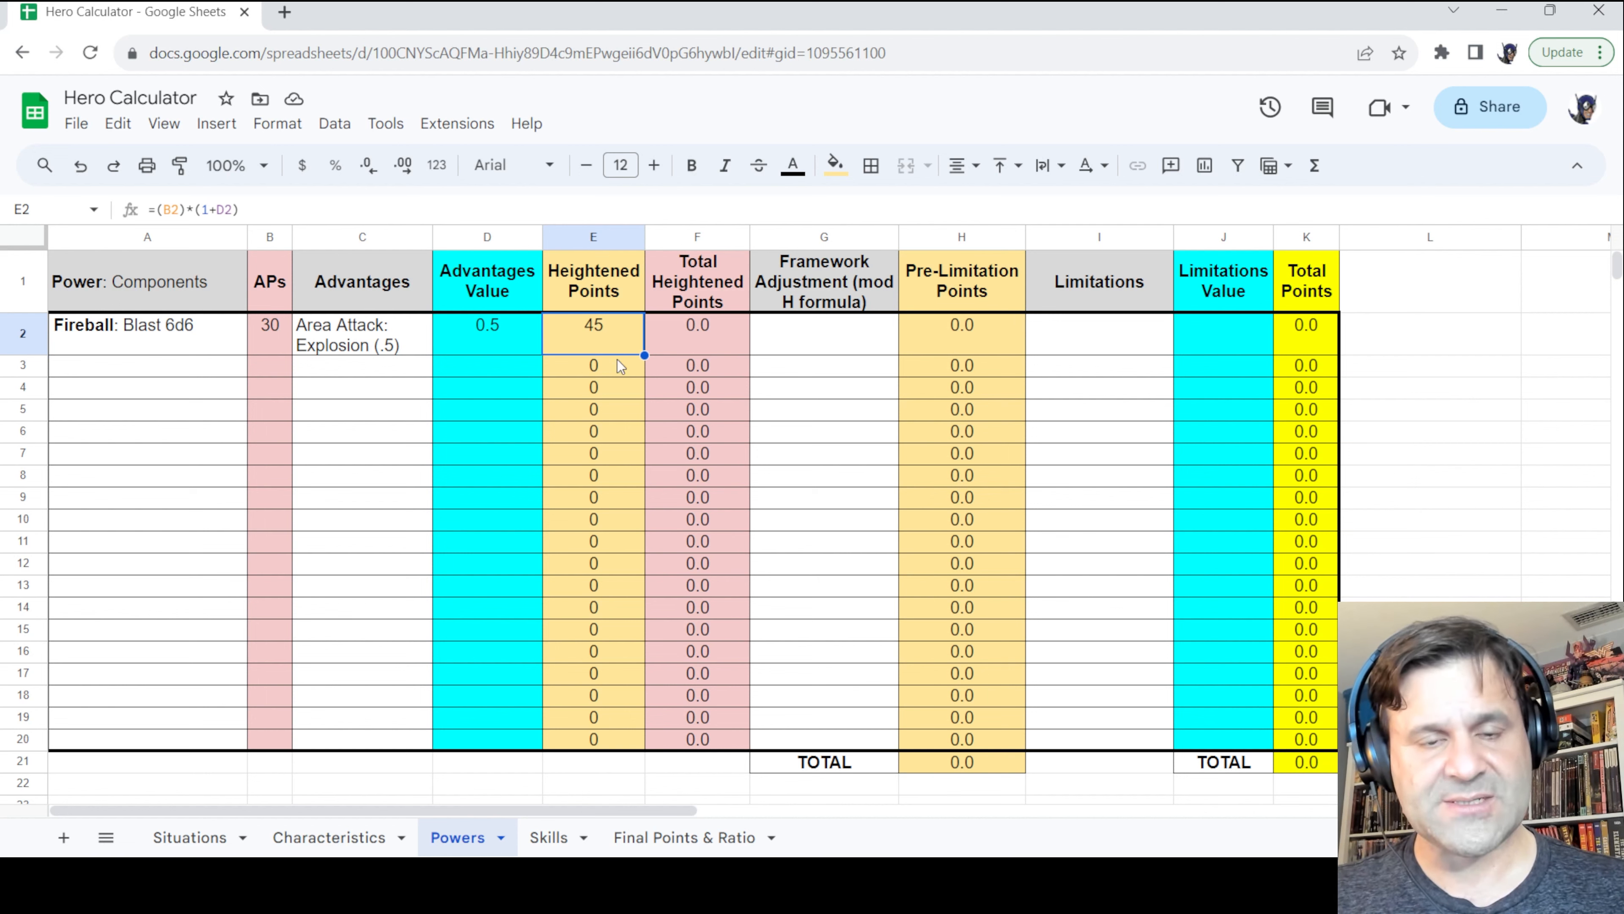
click(687, 337)
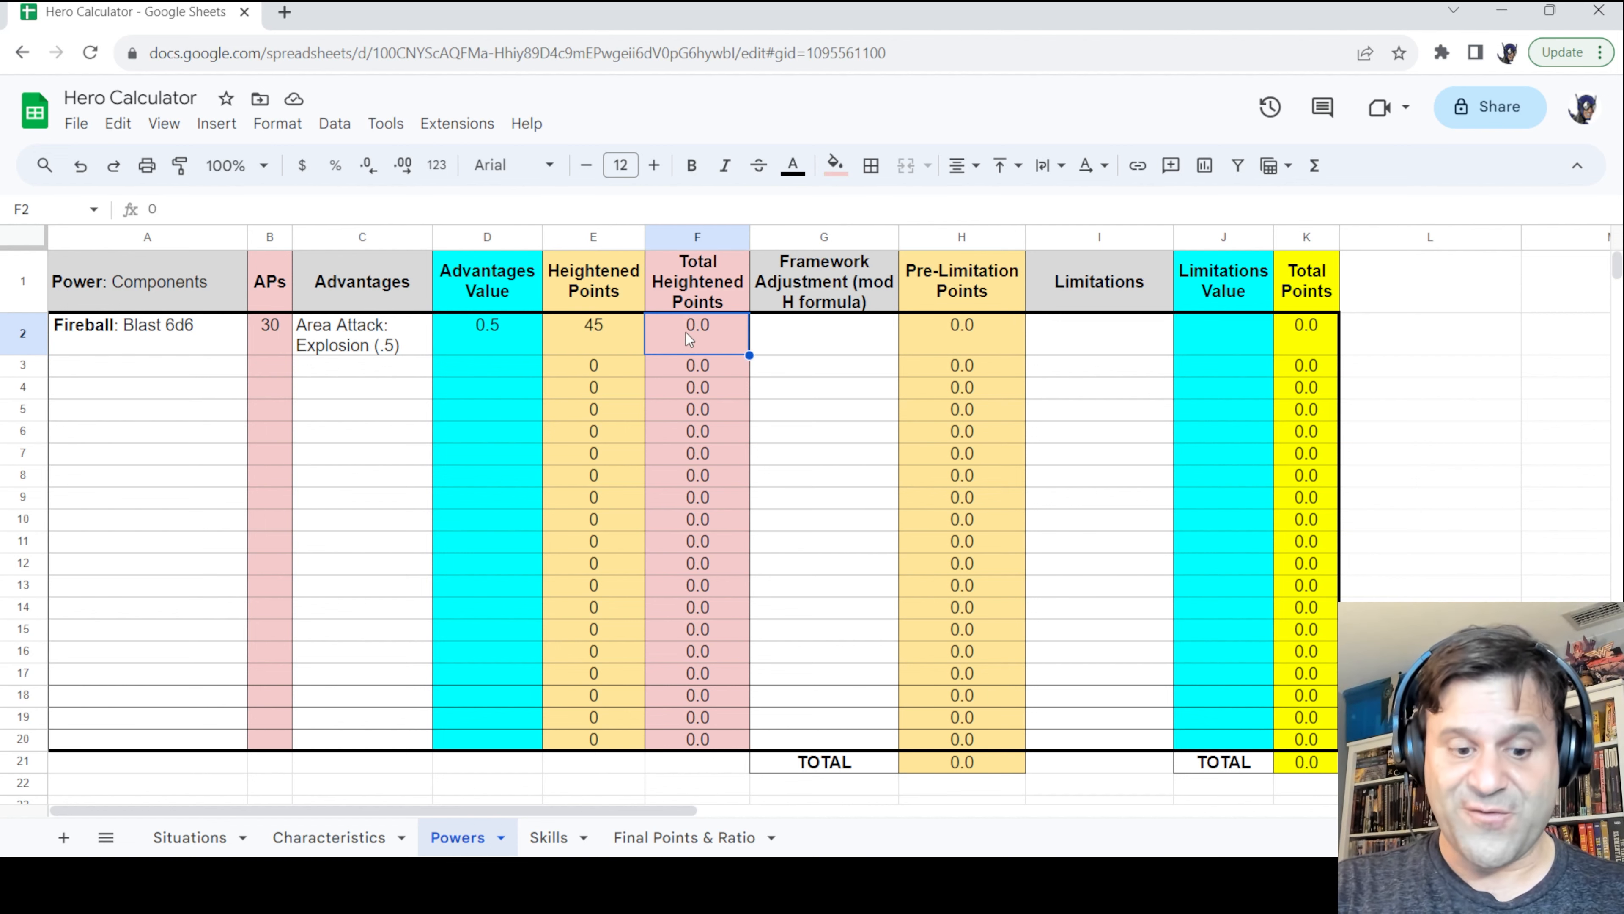
text(45)
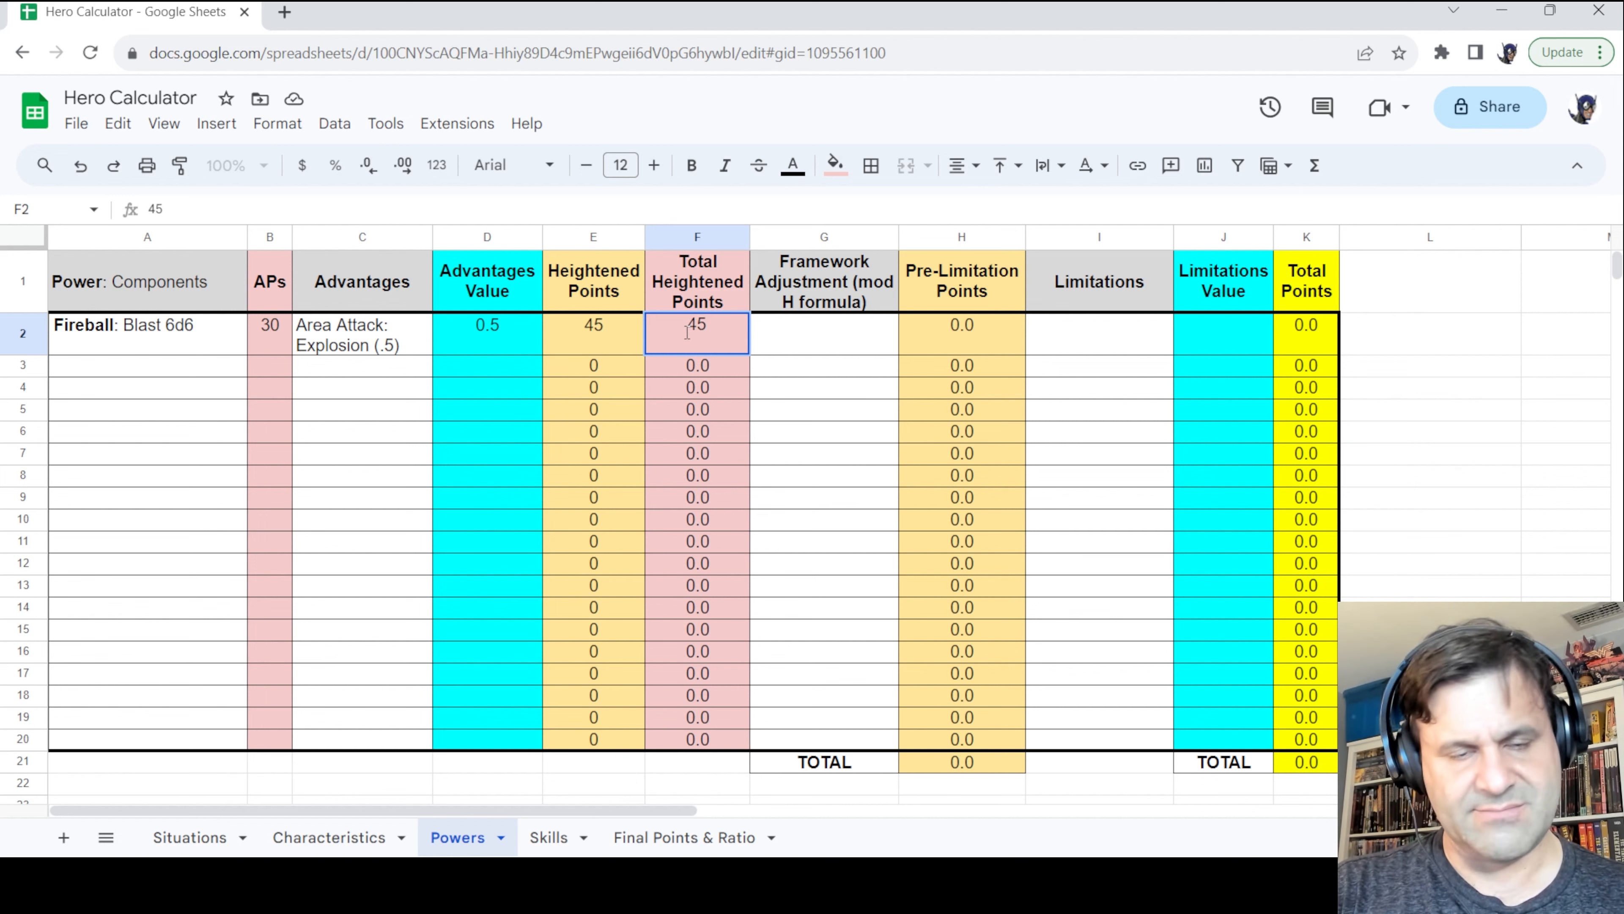
key(Return)
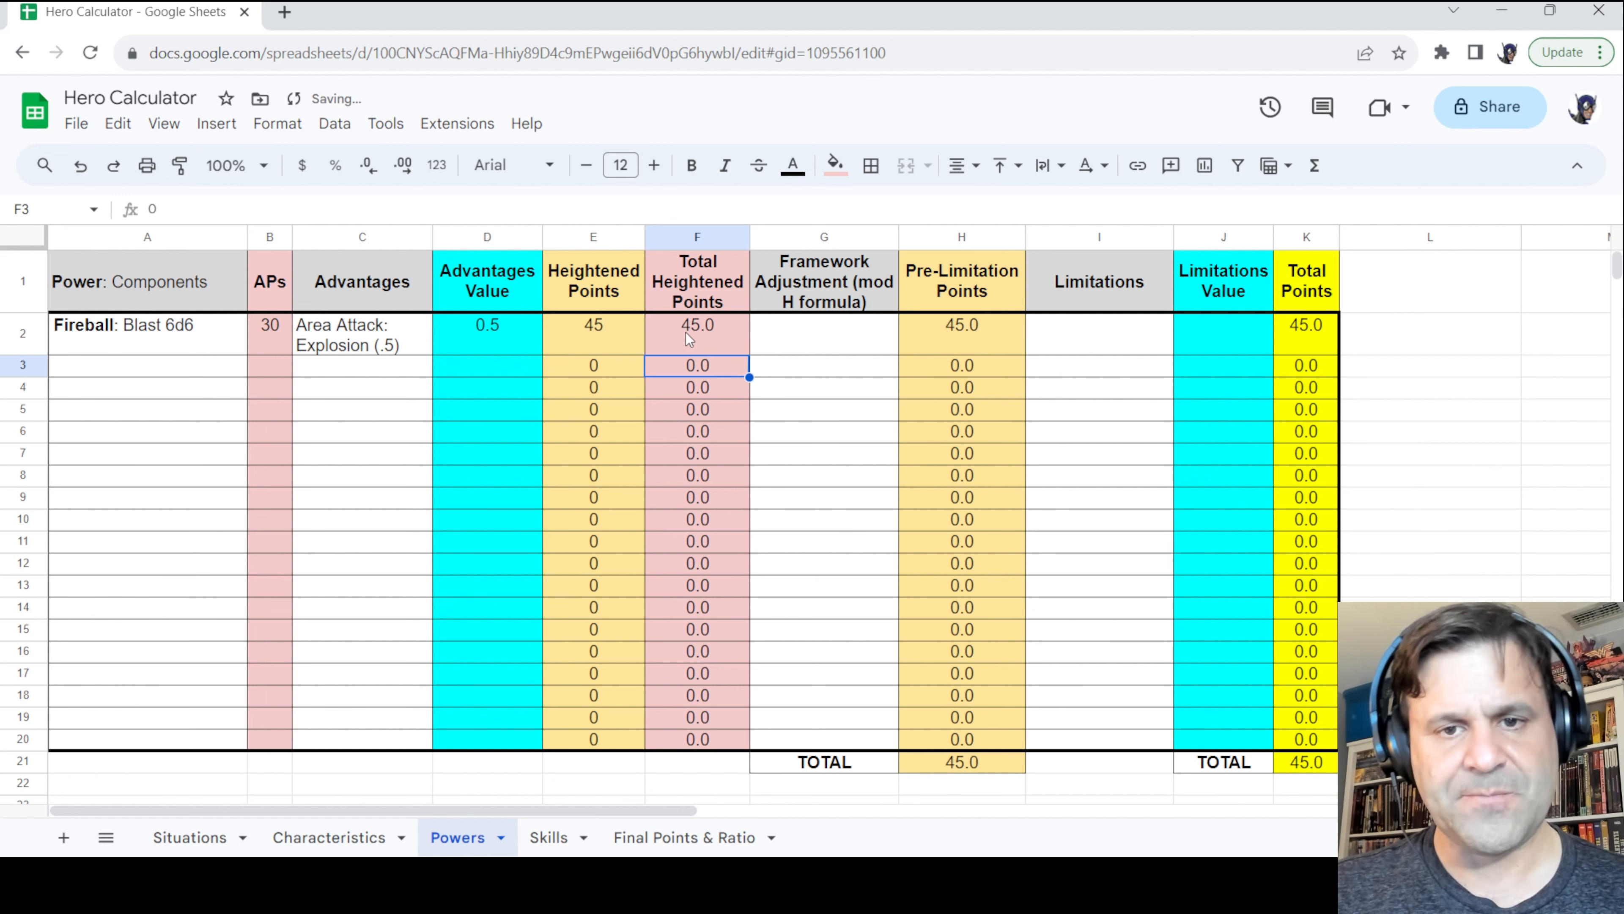
Enter the limitation "Exhausting (1)" for the Fireball power in cell I2
click(1081, 339)
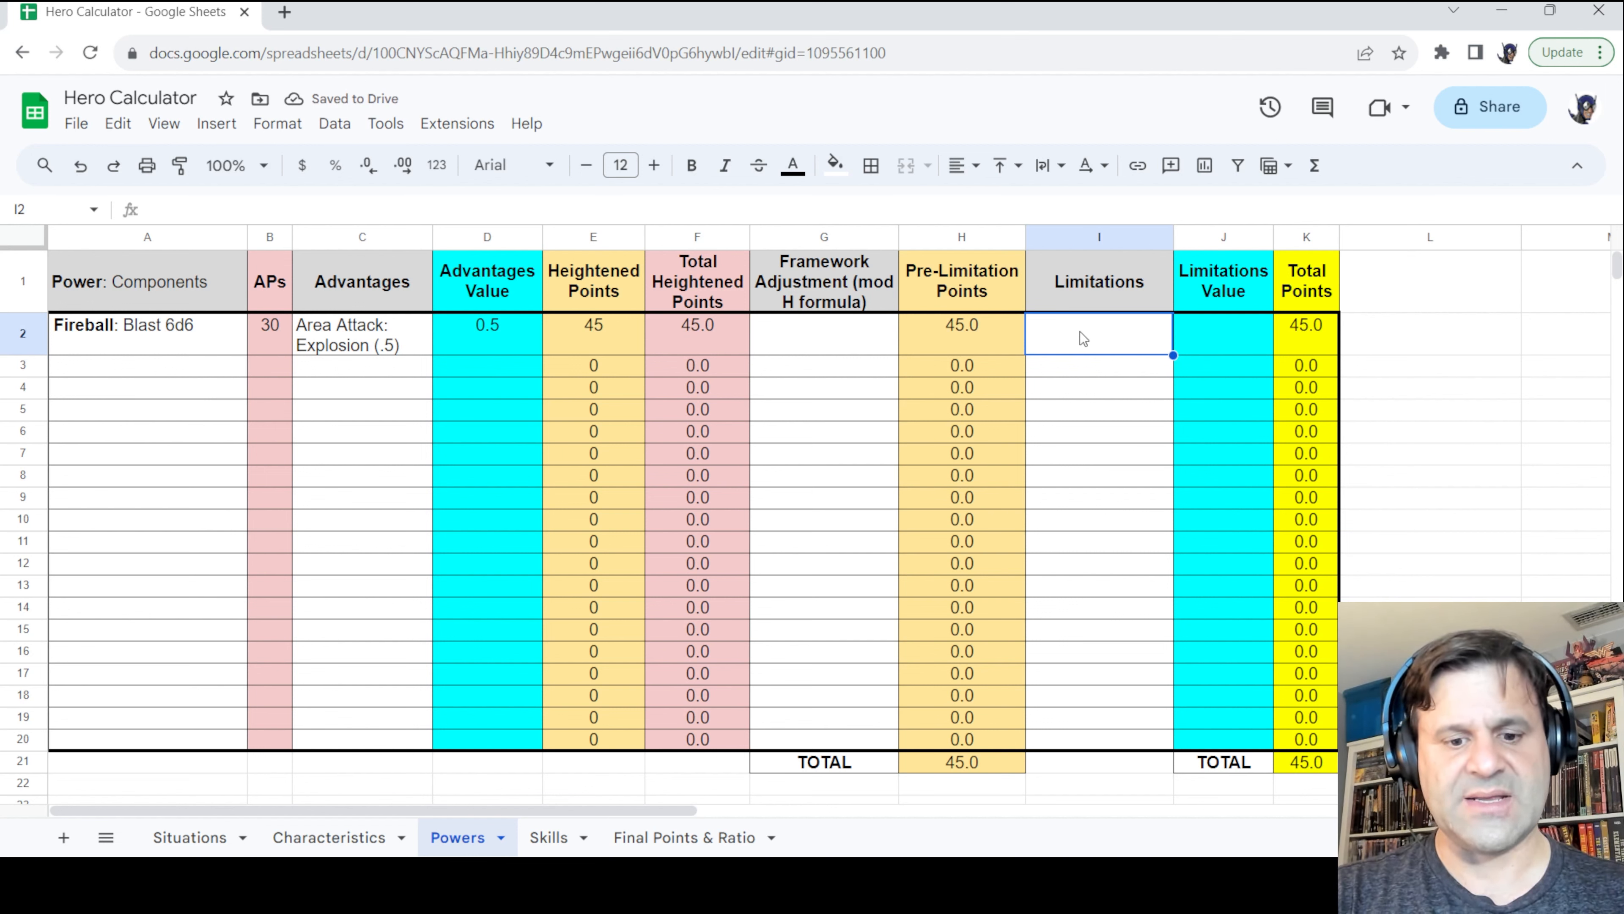
text(Exhas)
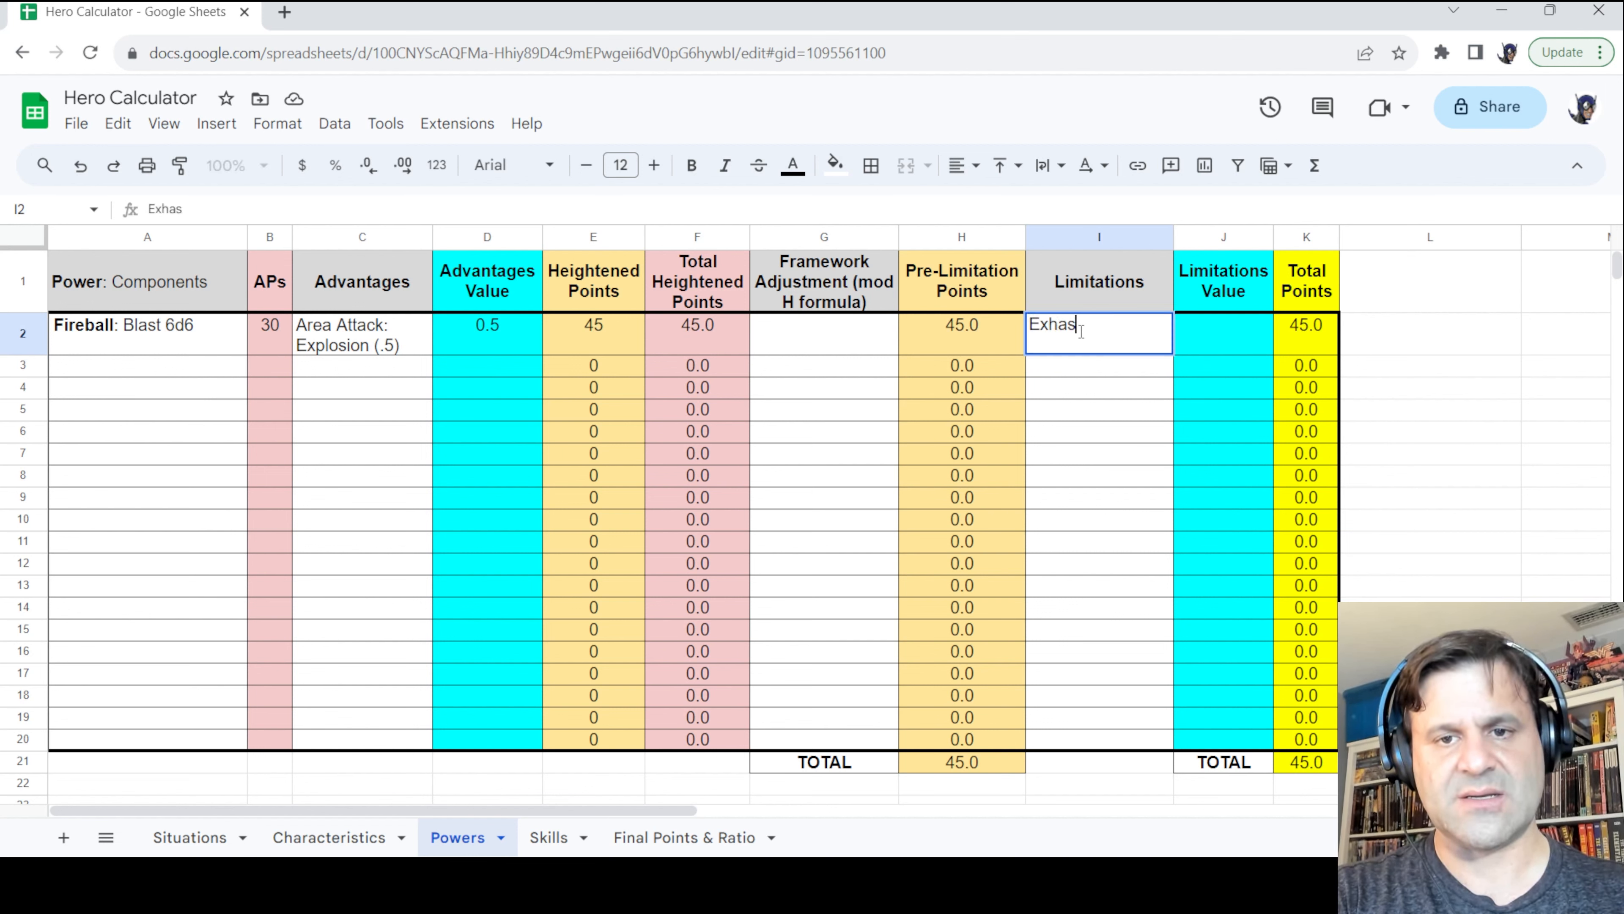
key(BackSpace)
text(usting 9)
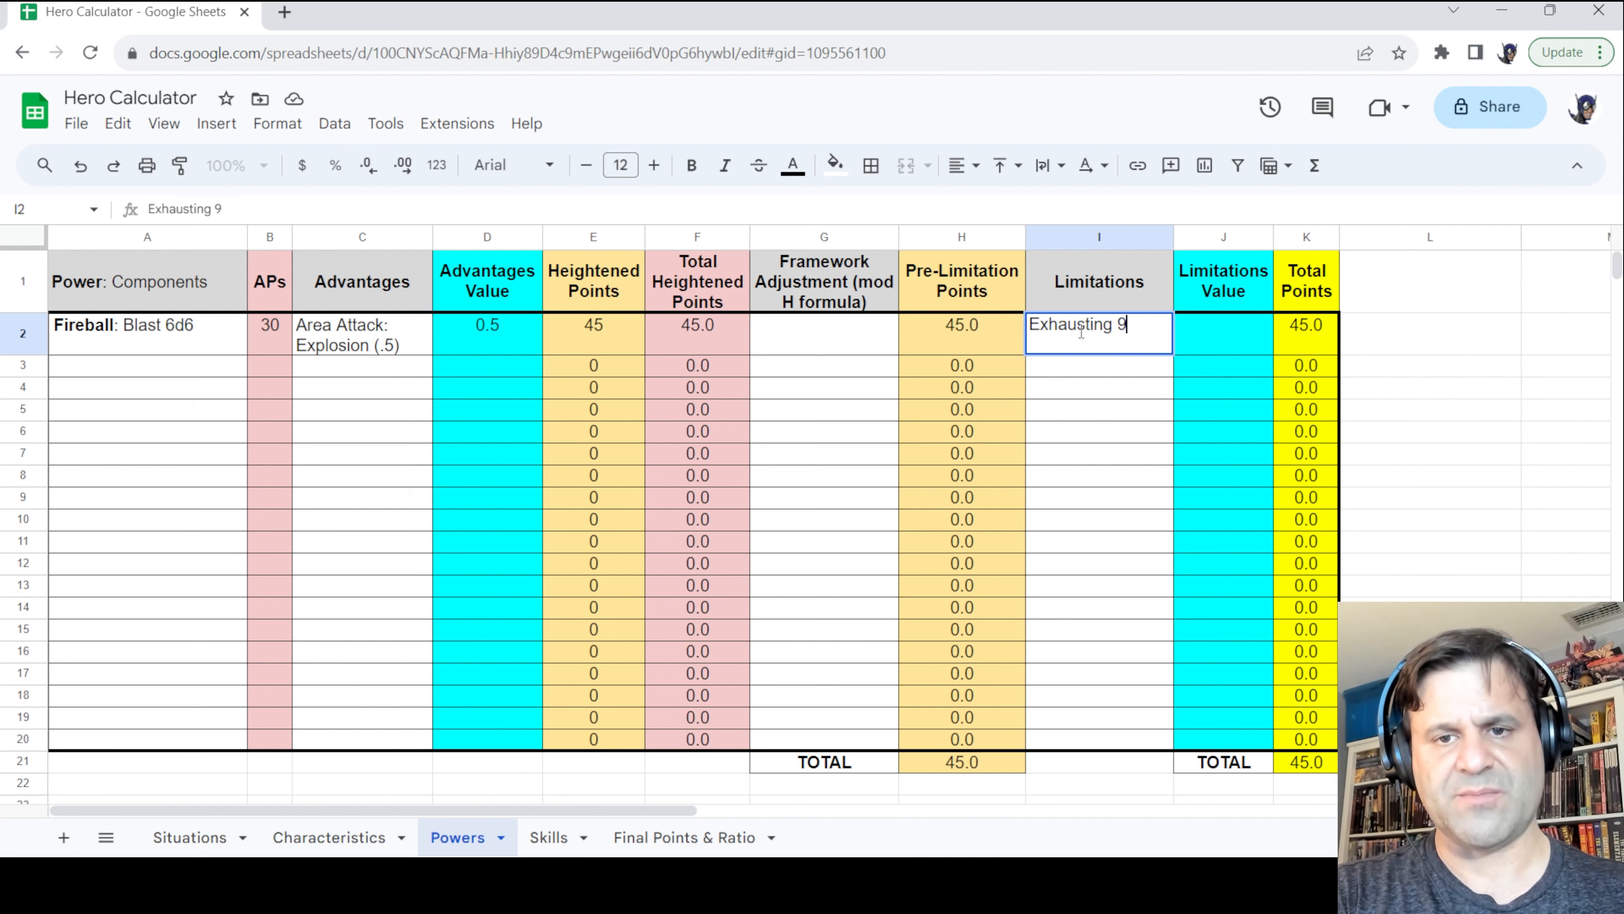
key(BackSpace)
text((1))
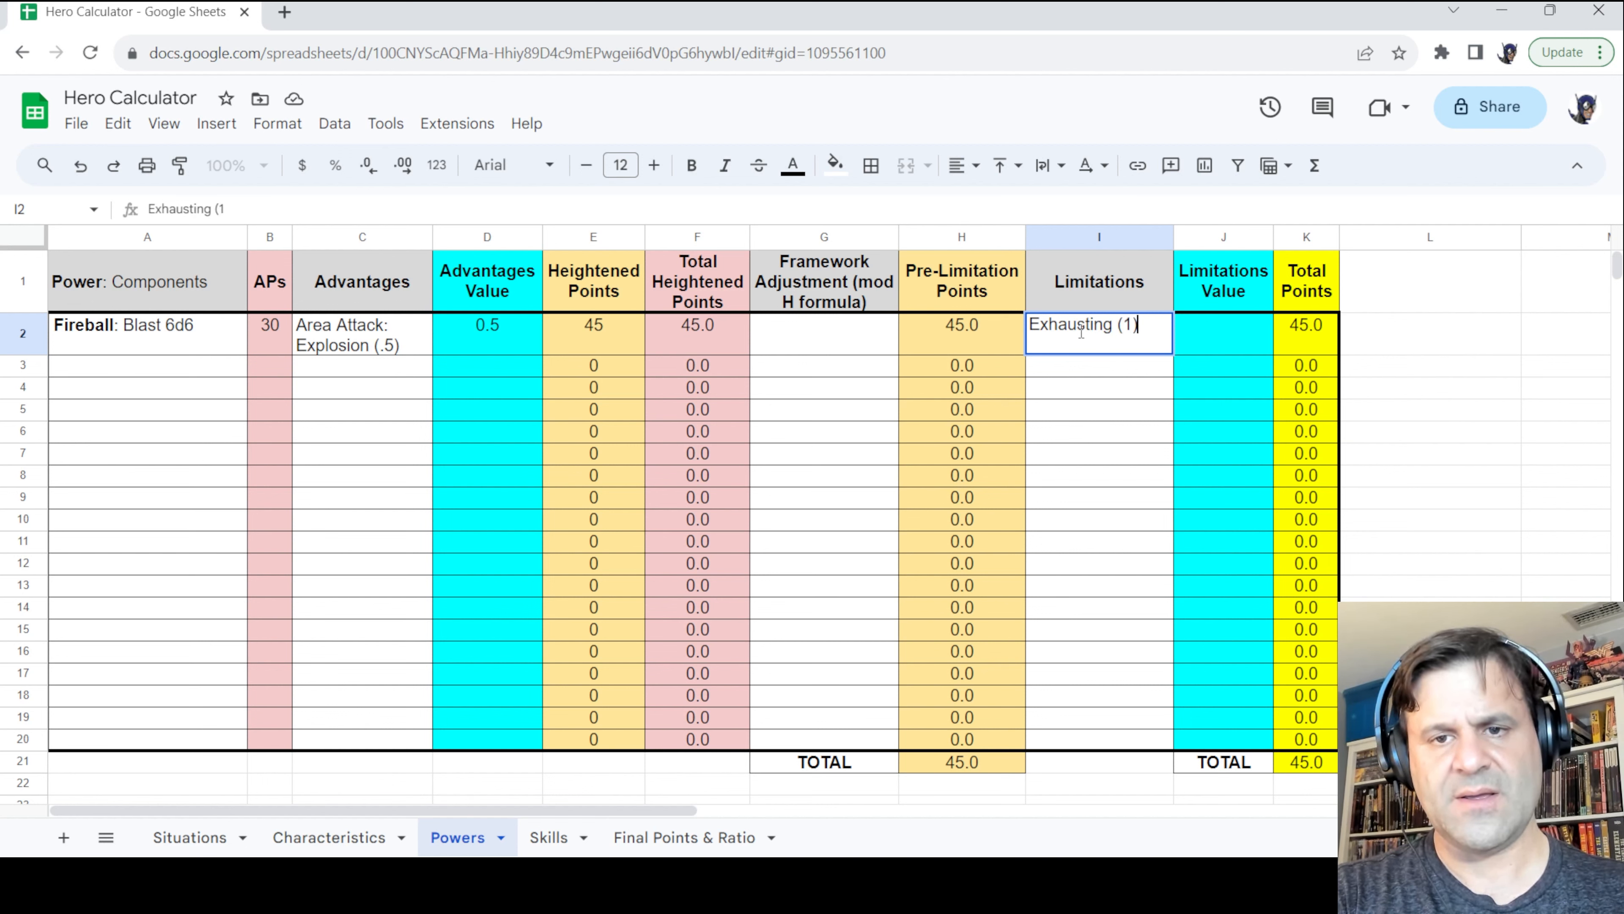
Set the Fireball power's Limitations Value to 1 in cell J2
click(1216, 337)
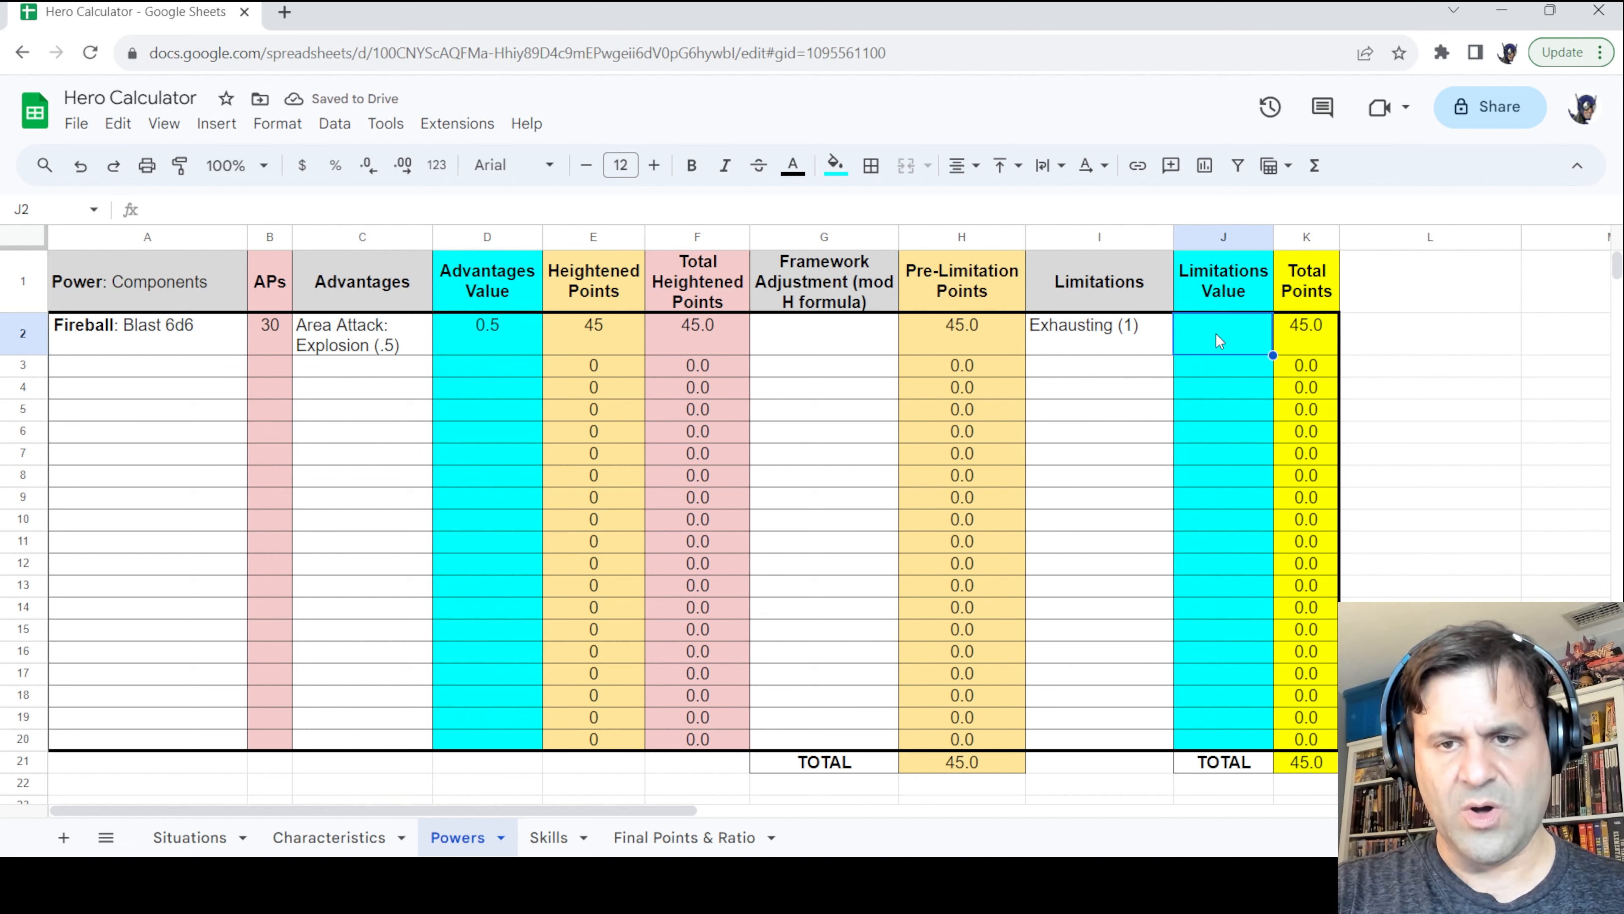
text(1)
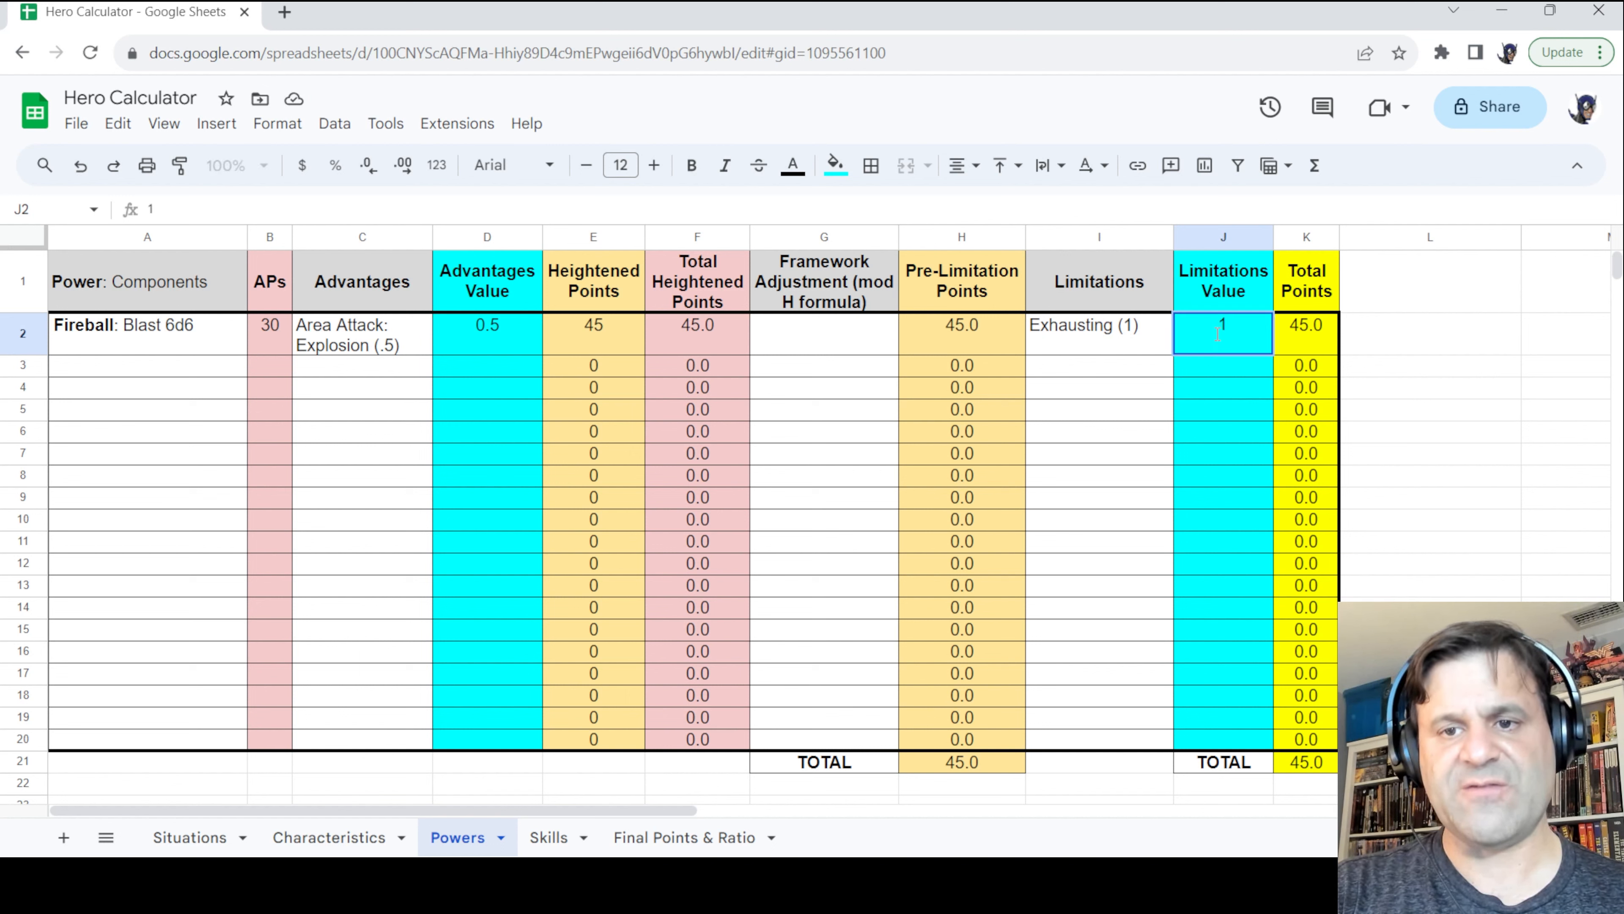
key(Return)
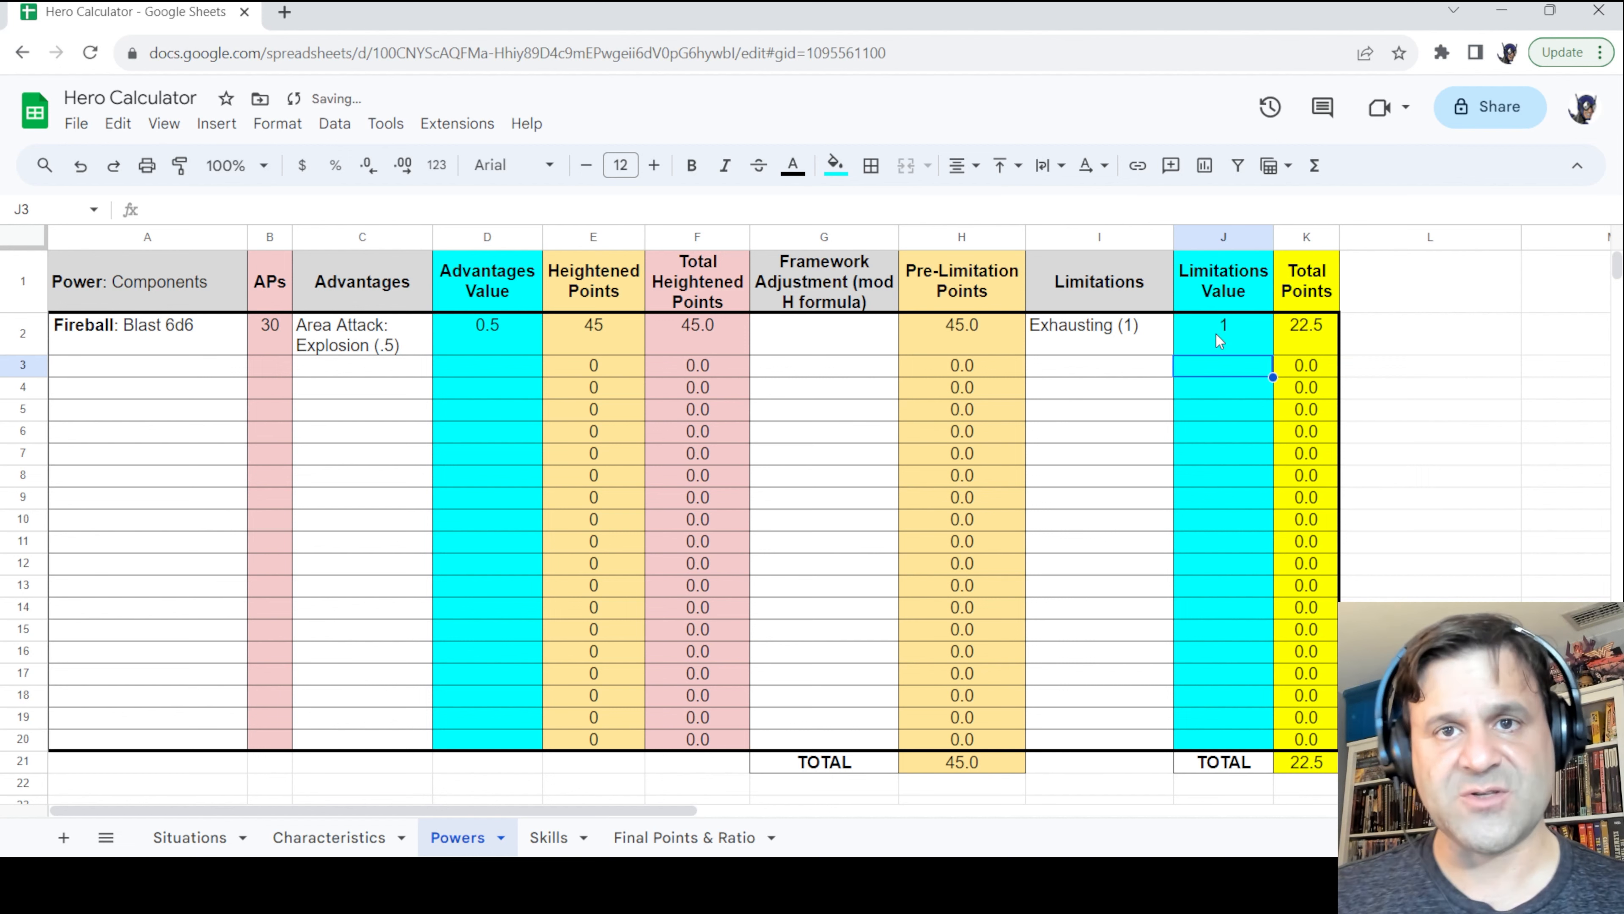
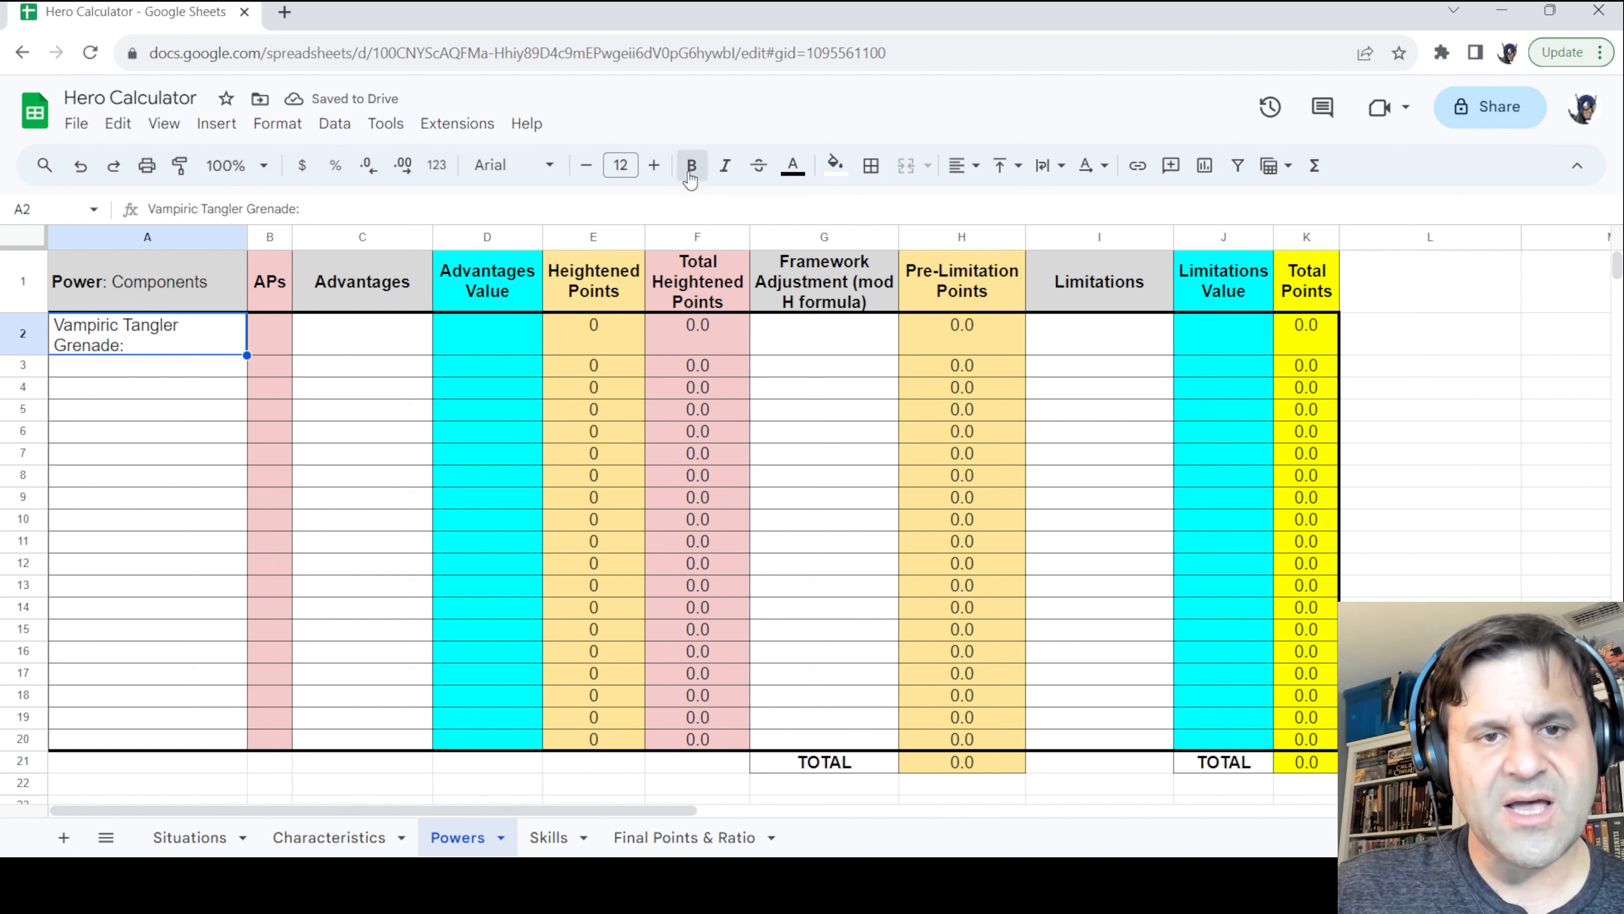
Bold the power name in cell A2 and enter the indented component "Entangle 2d6, 2 DEF" beneath it in cell A3
click(689, 173)
click(165, 372)
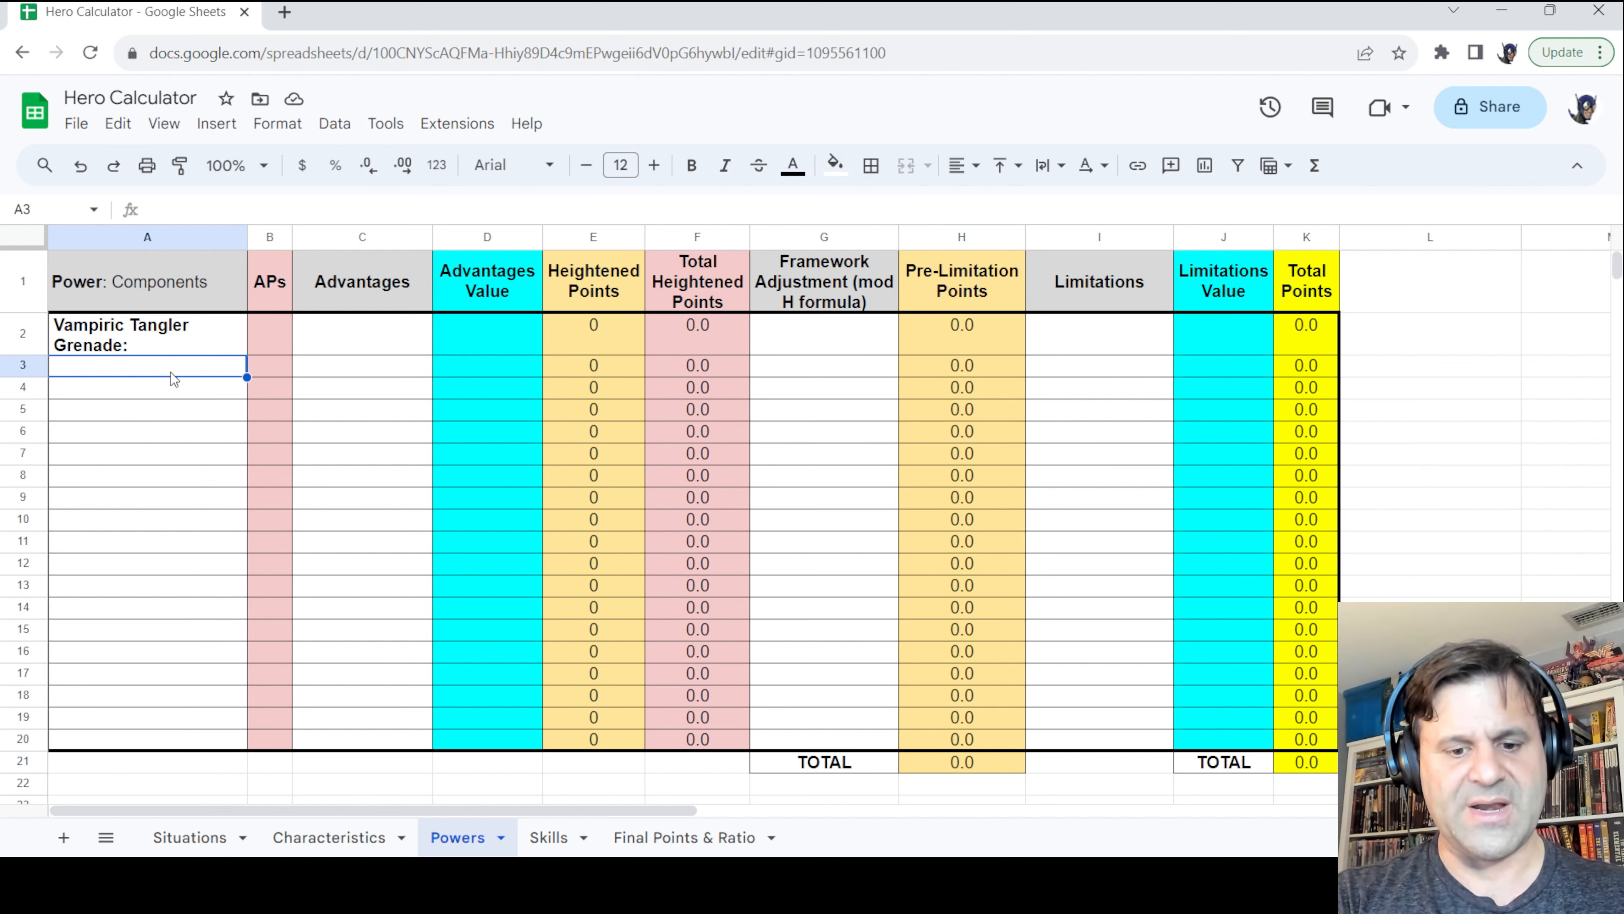
double_click(170, 372)
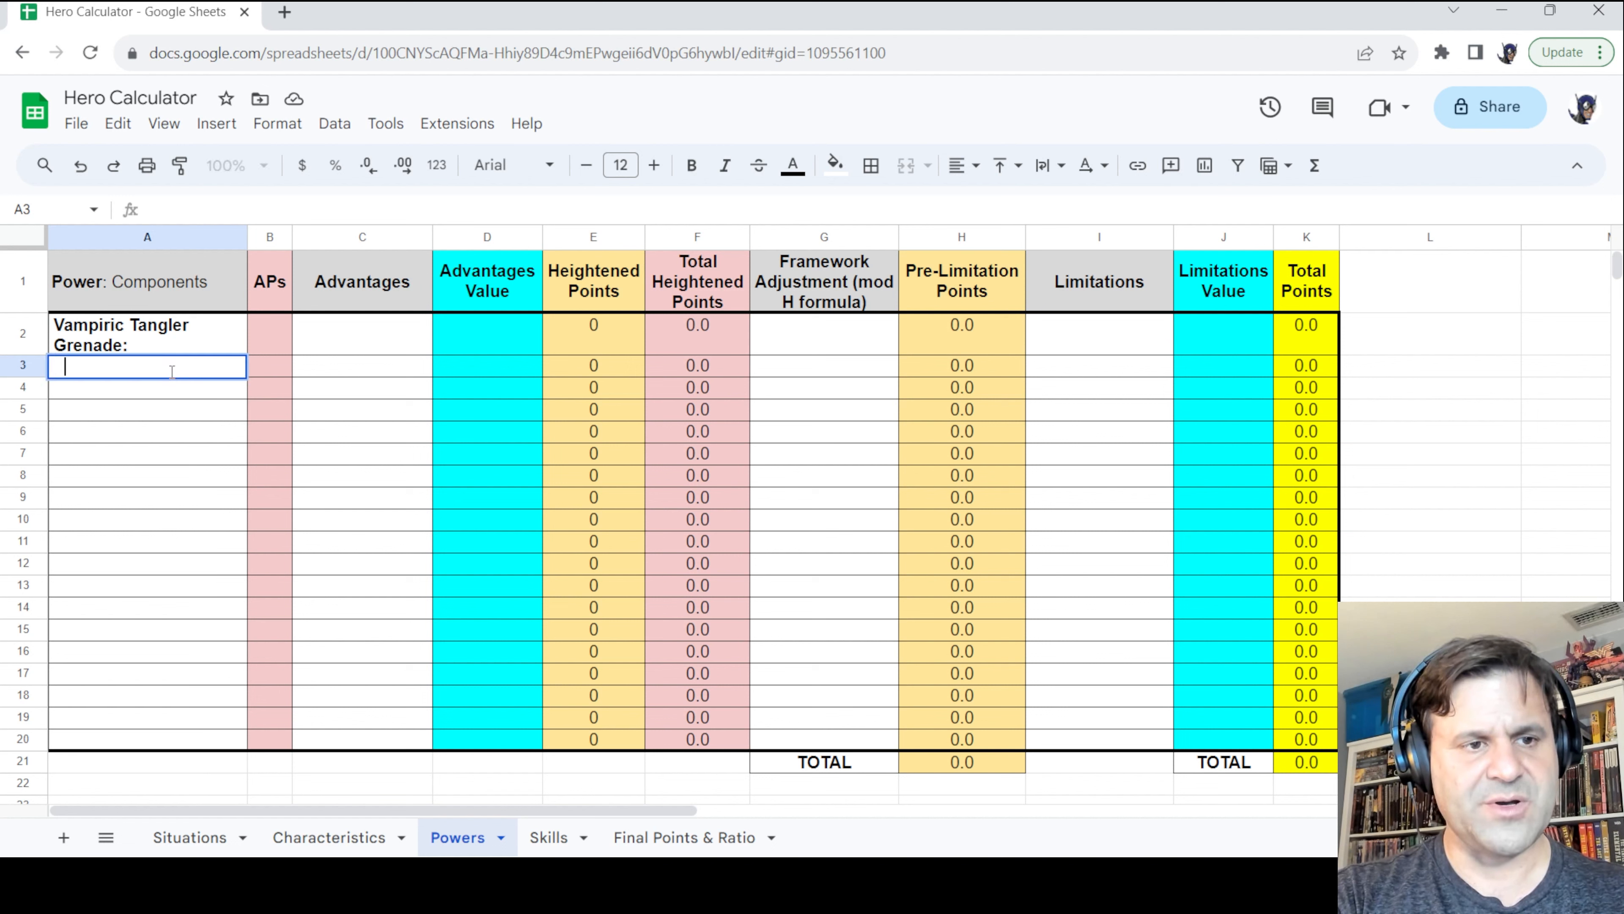
text(Entagle)
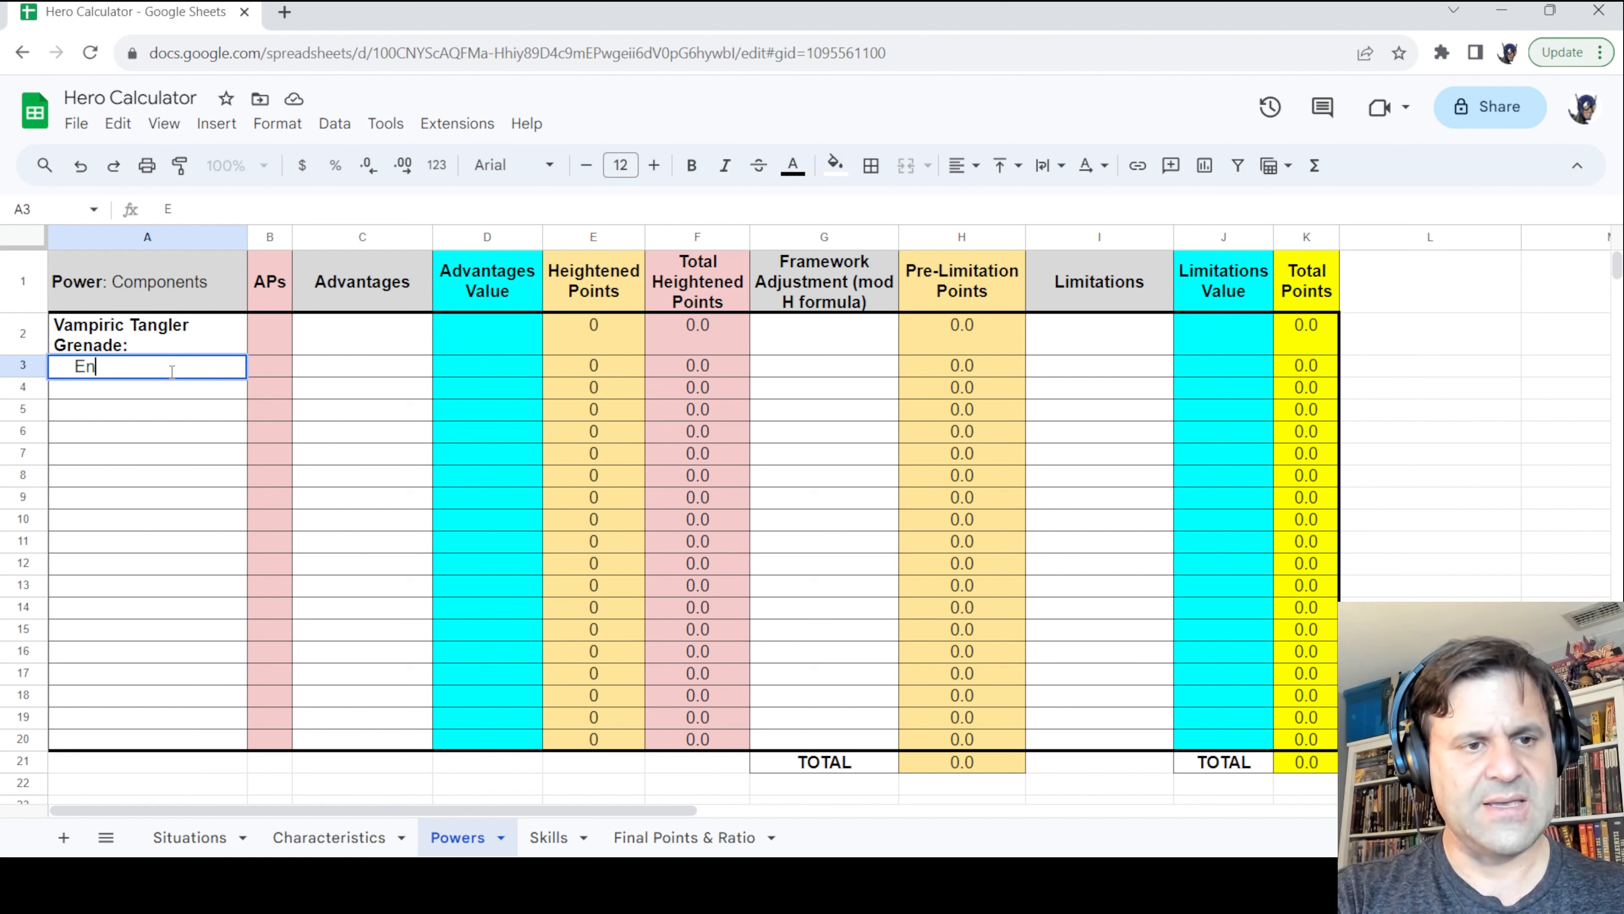
key(BackSpace)
key(BackSpace)
key(BackSpace)
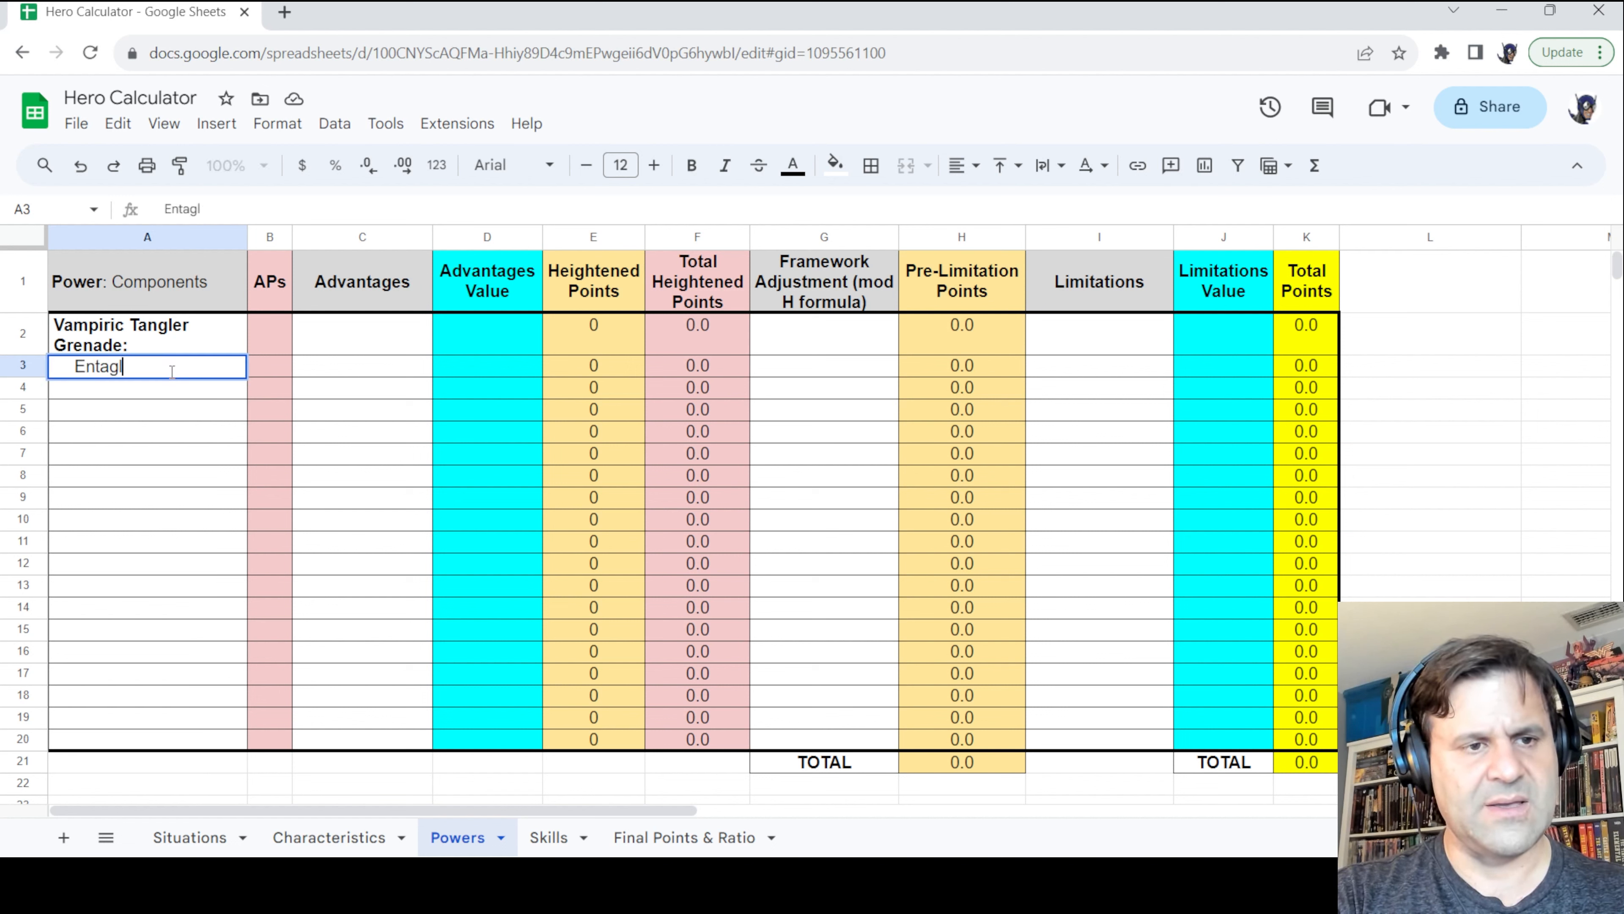
text(ngle 2)
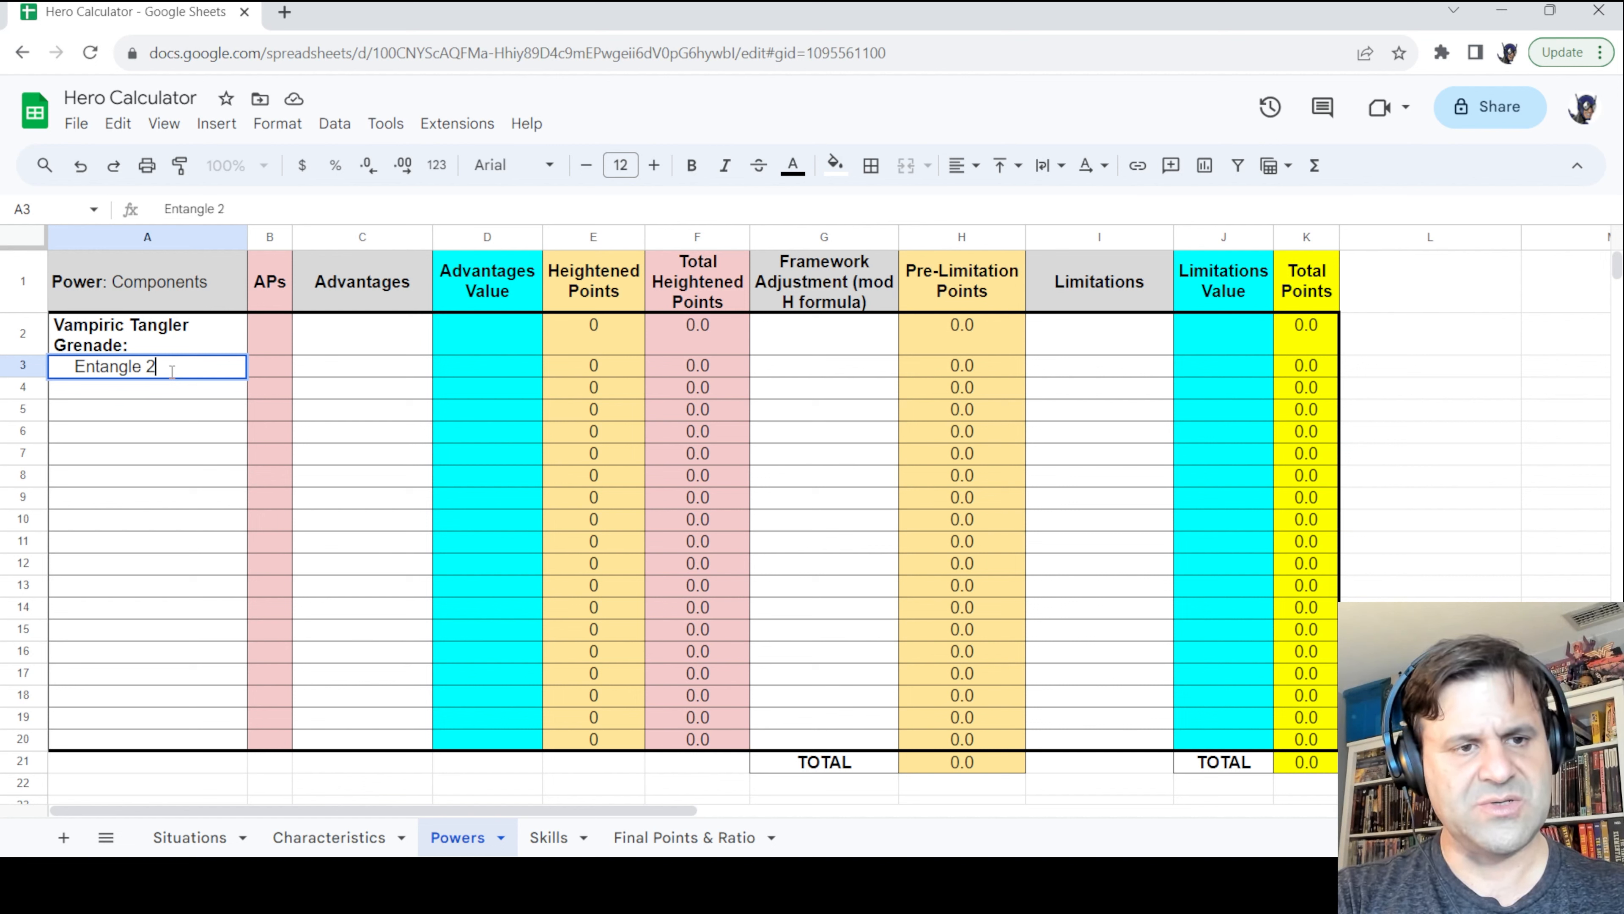
text(d6, 2 DEF)
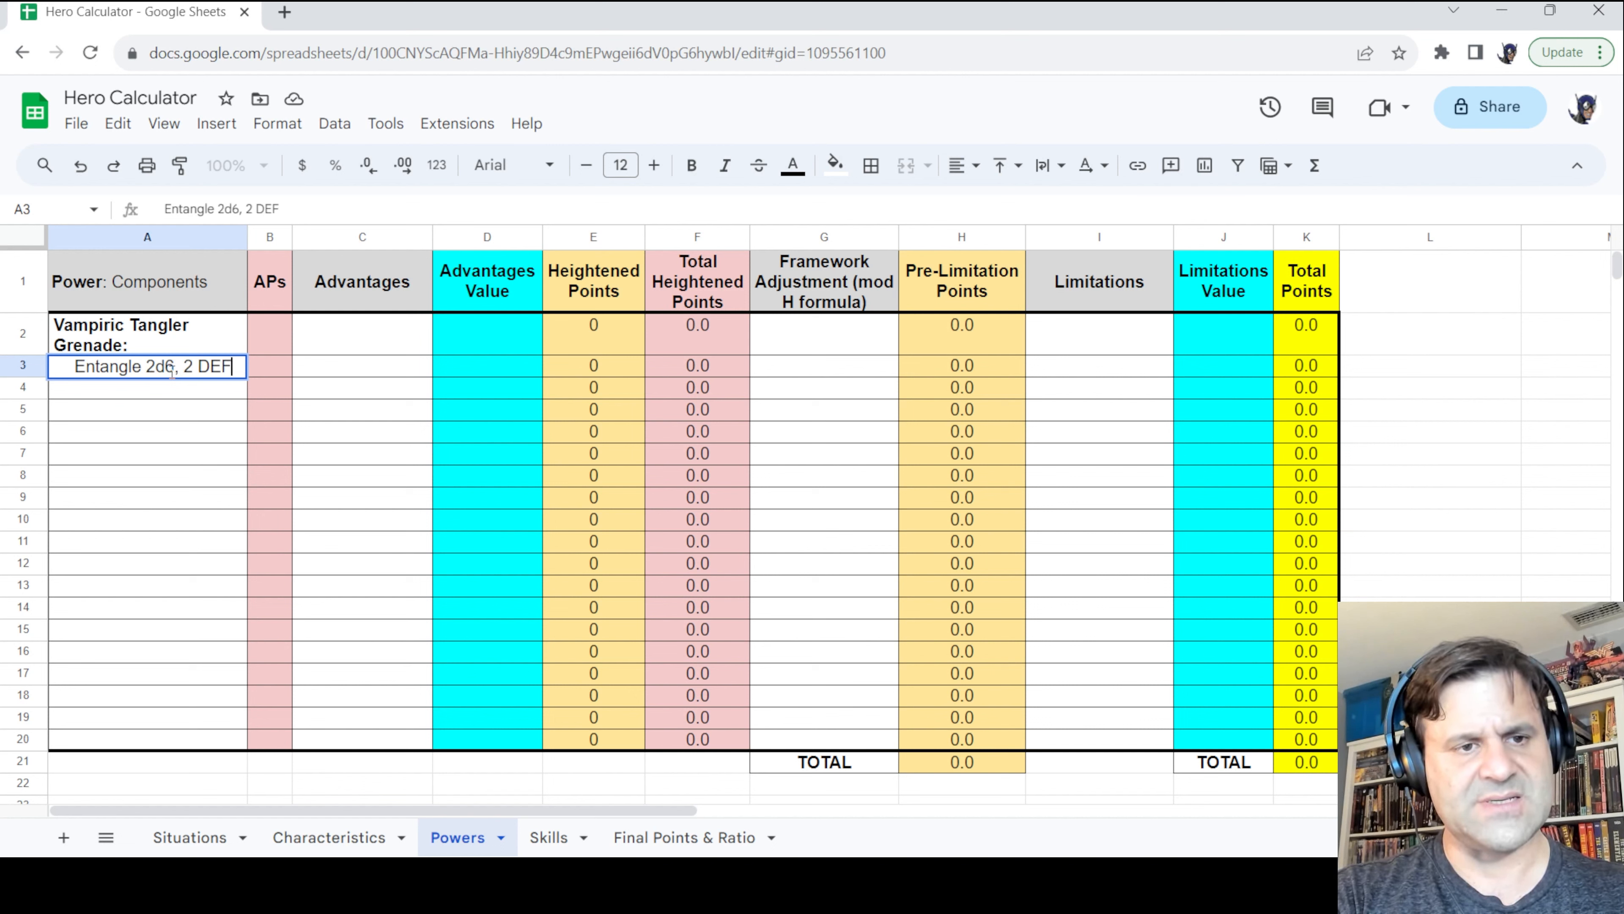
key(Return)
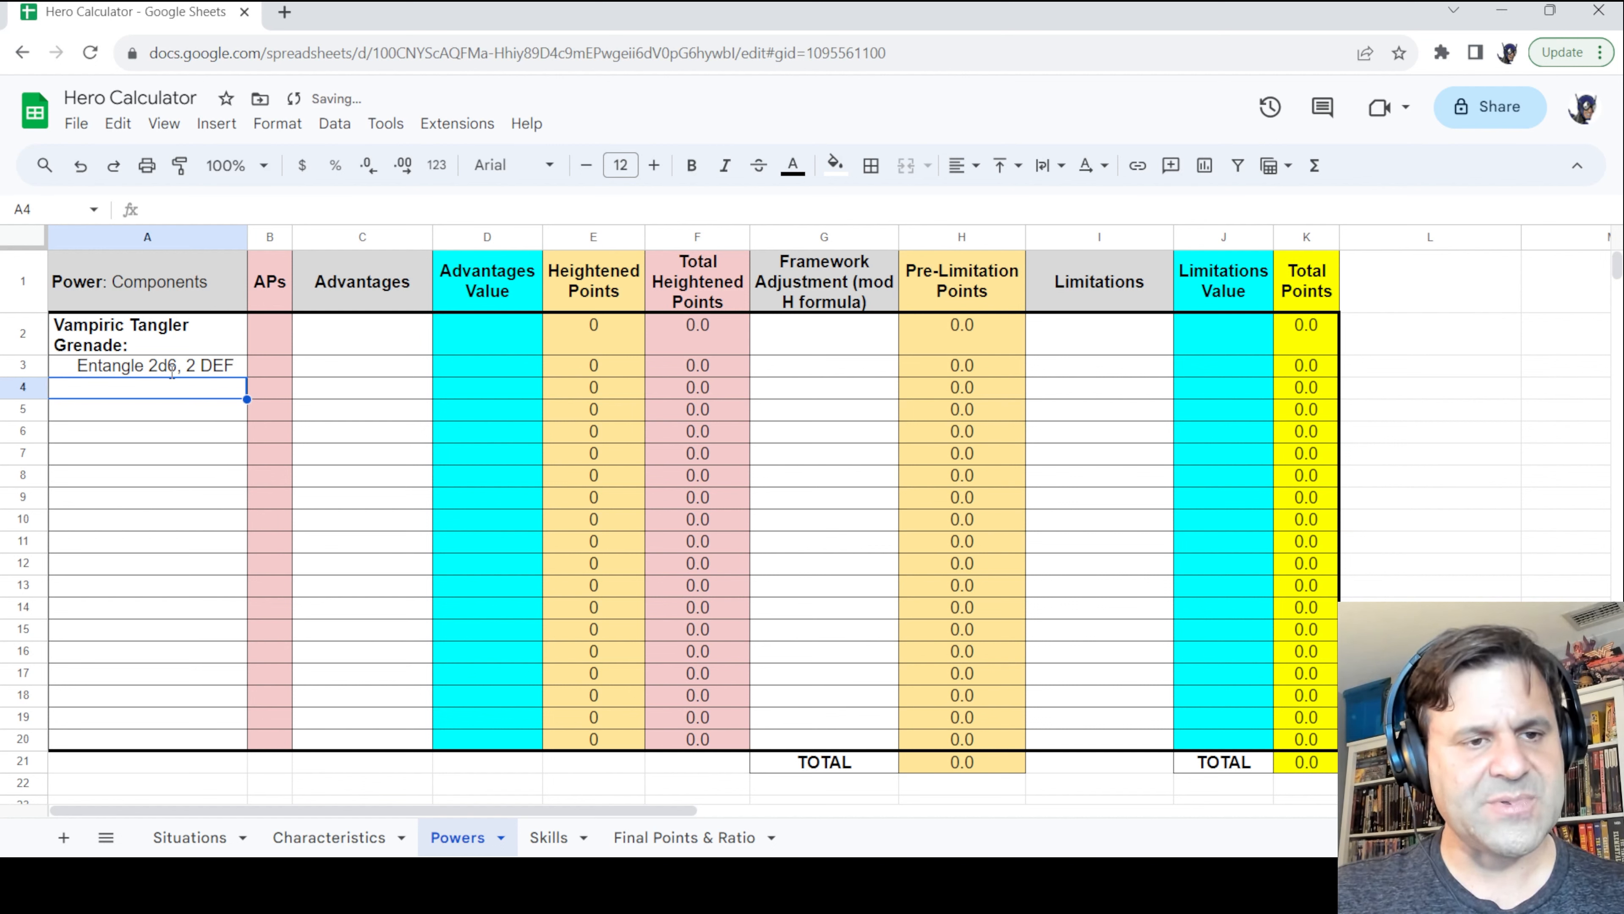
Set the Entangle component's APs to 20 in cell B3
click(268, 368)
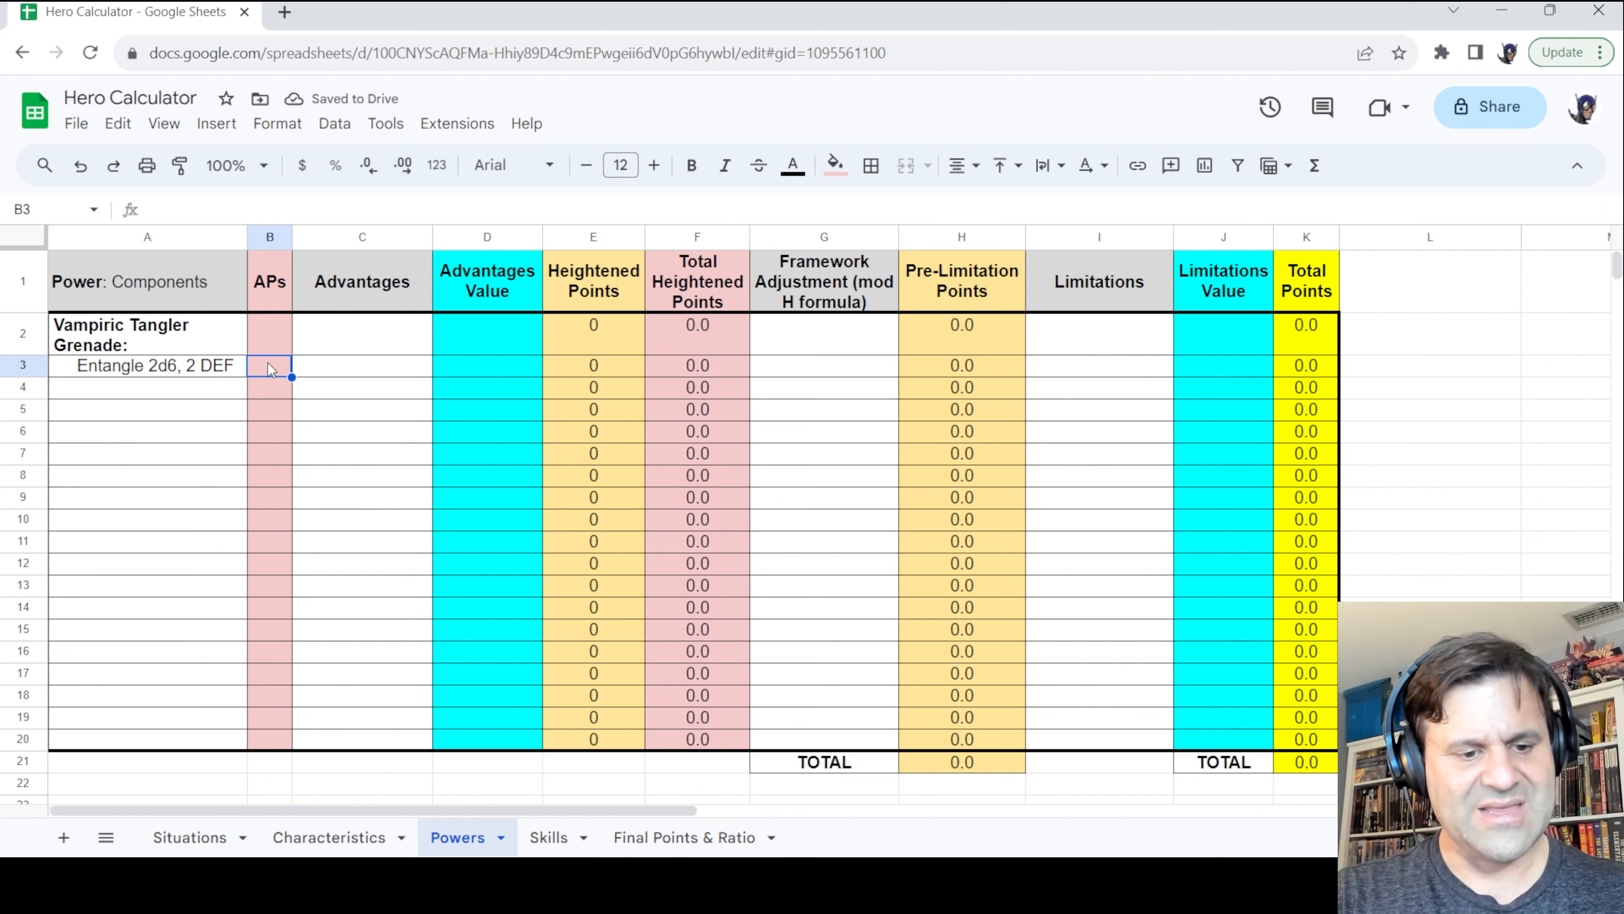
text(20)
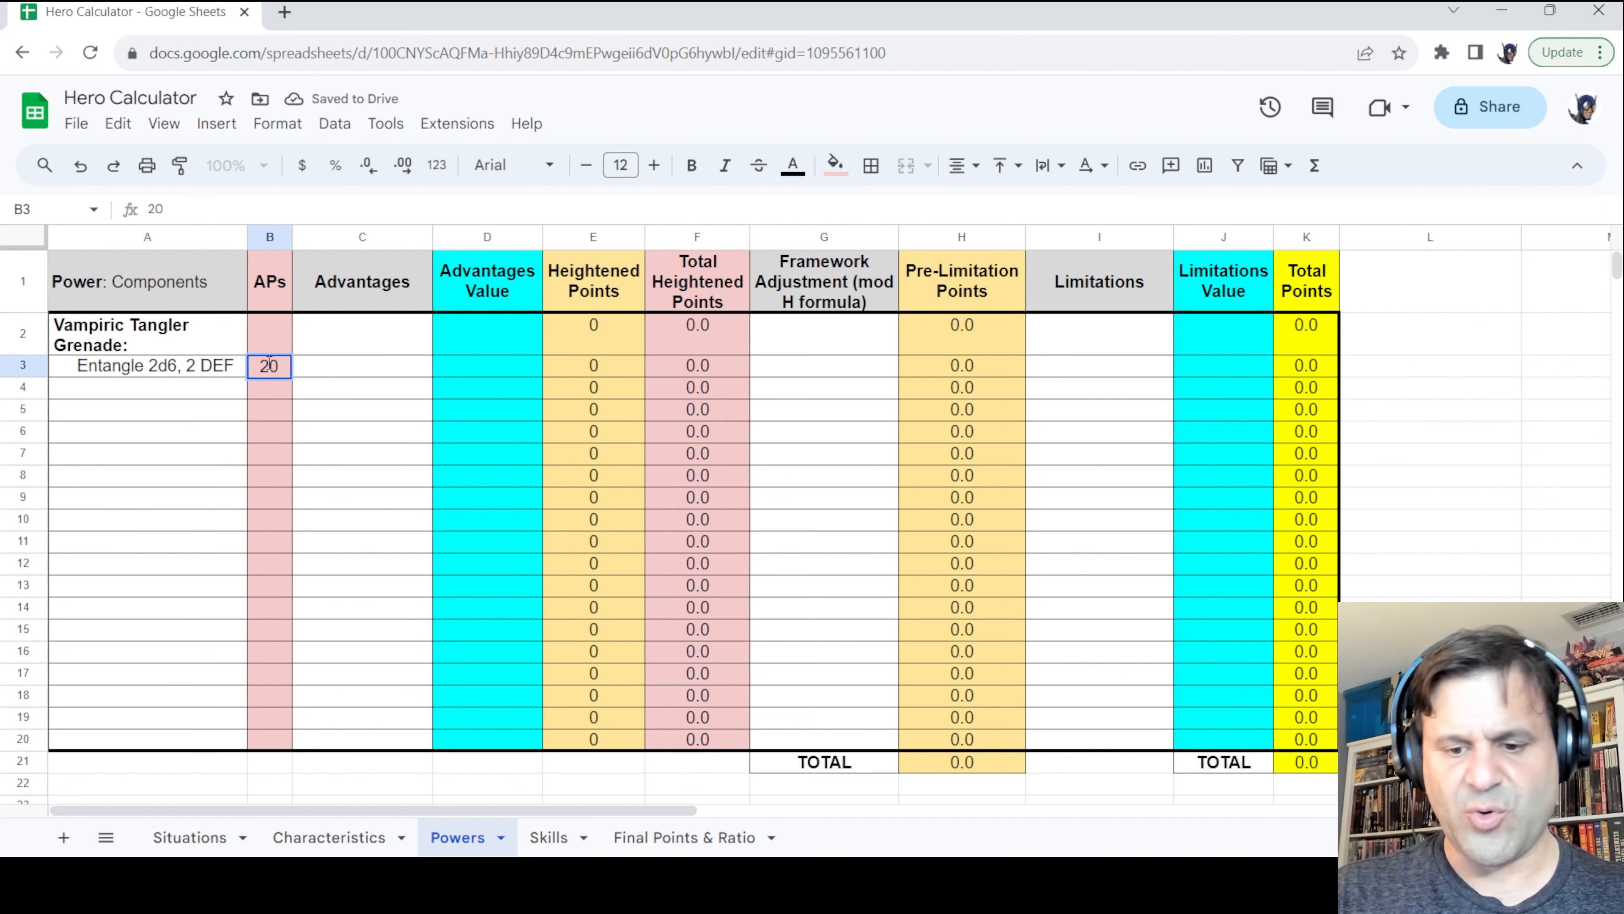
key(Return)
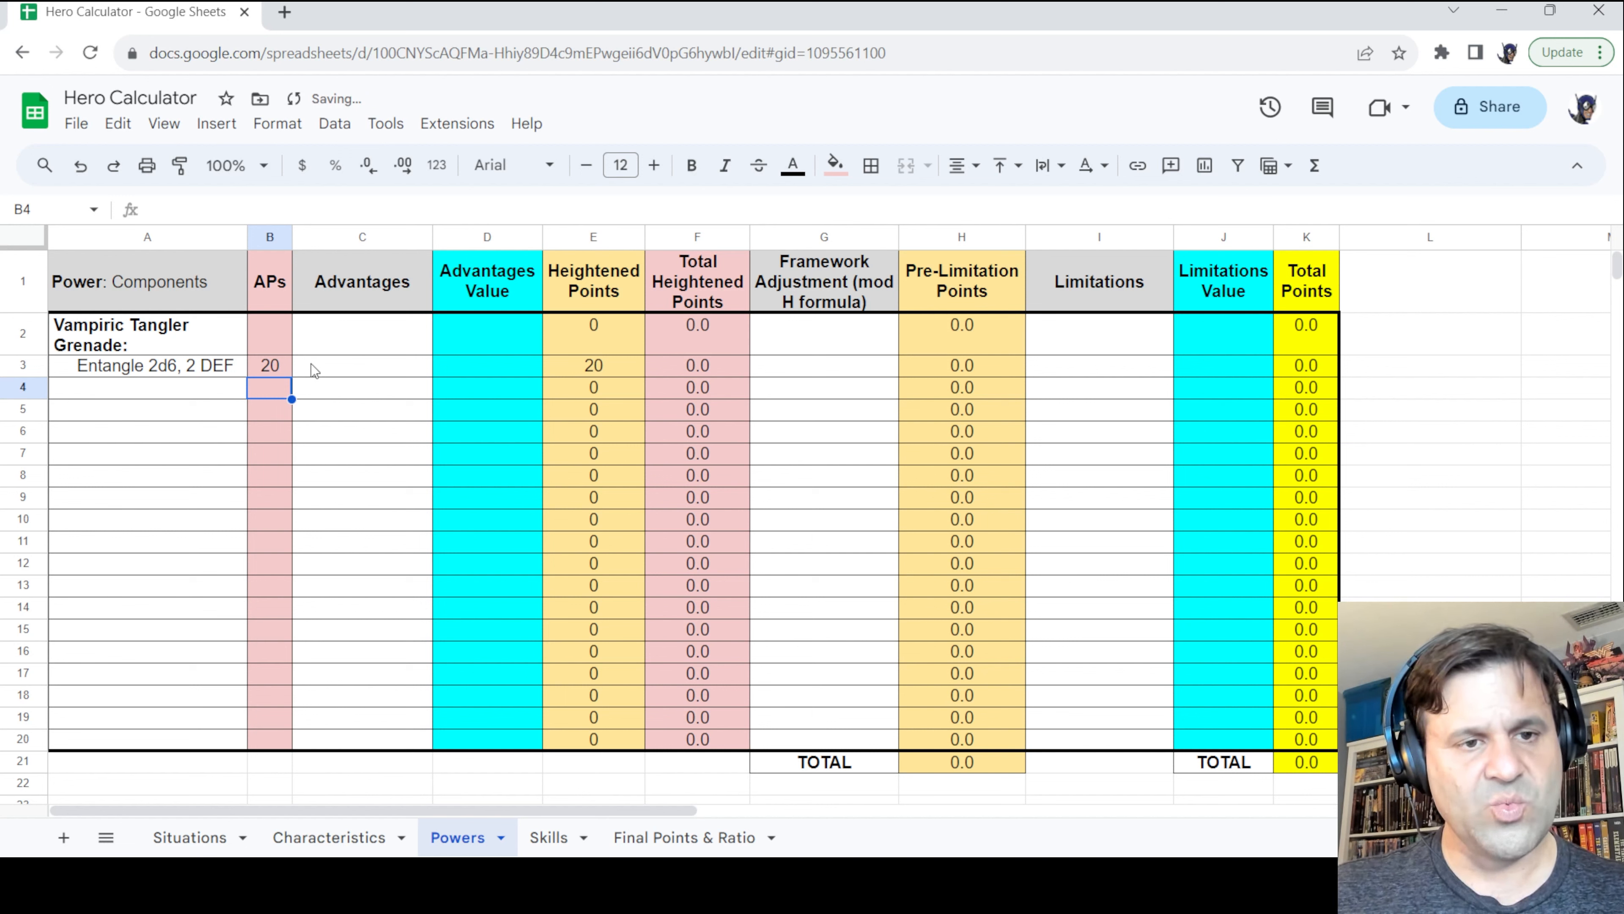
Enter the Entangle advantage "Severe: Stunning (.5)" in cell C3 and set its Advantages Value to 0.5 in D3
click(311, 363)
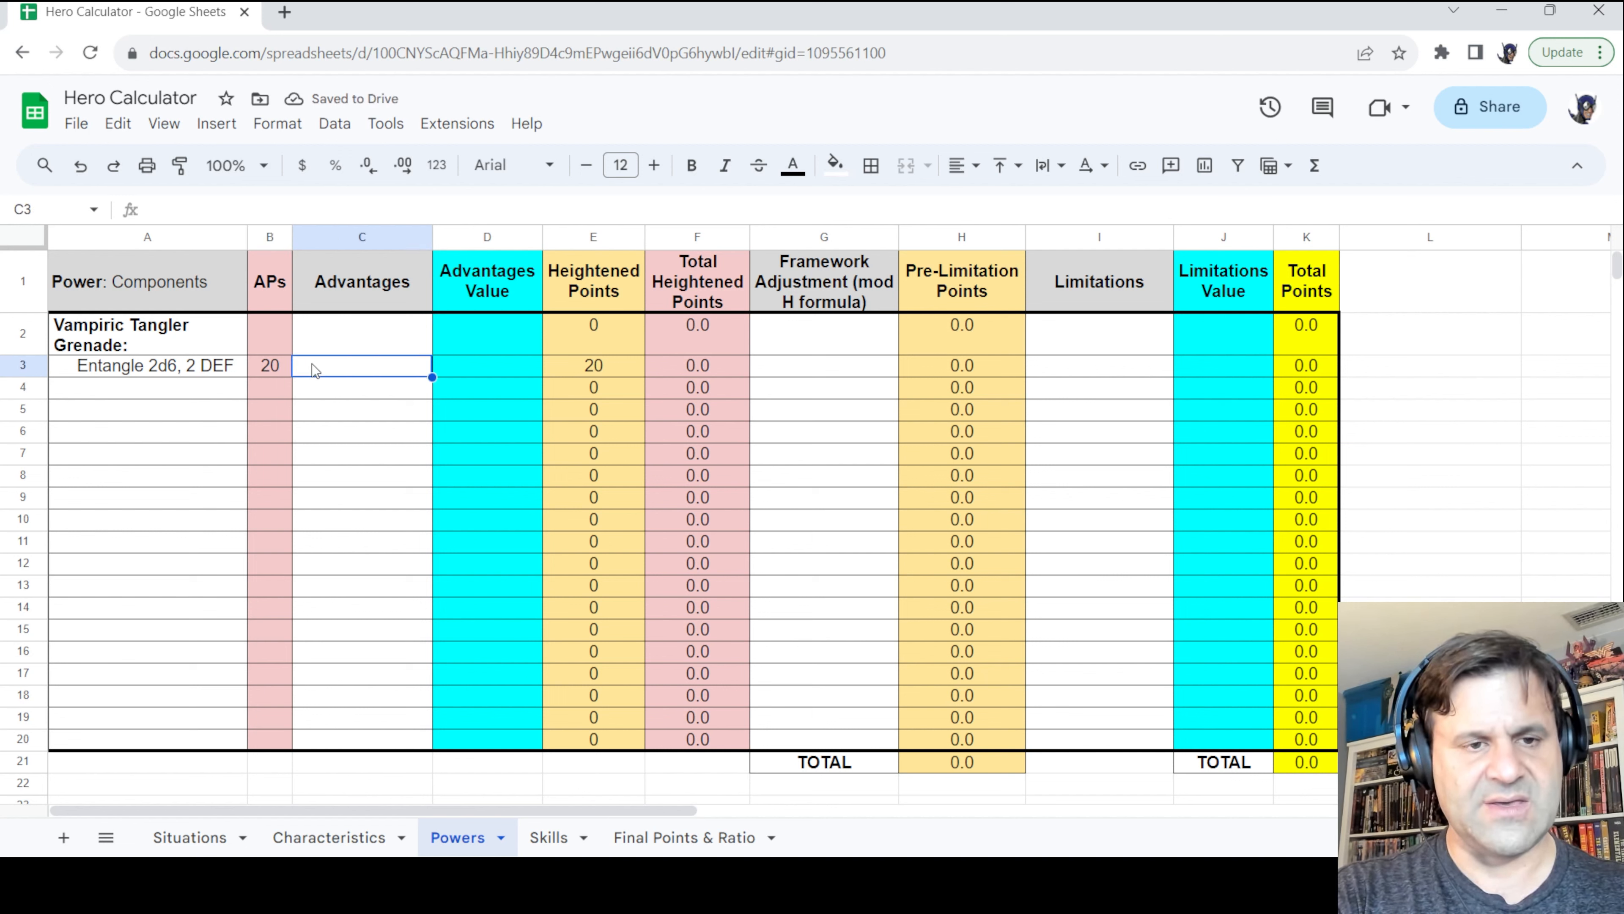
text(Severe: Stunning ()
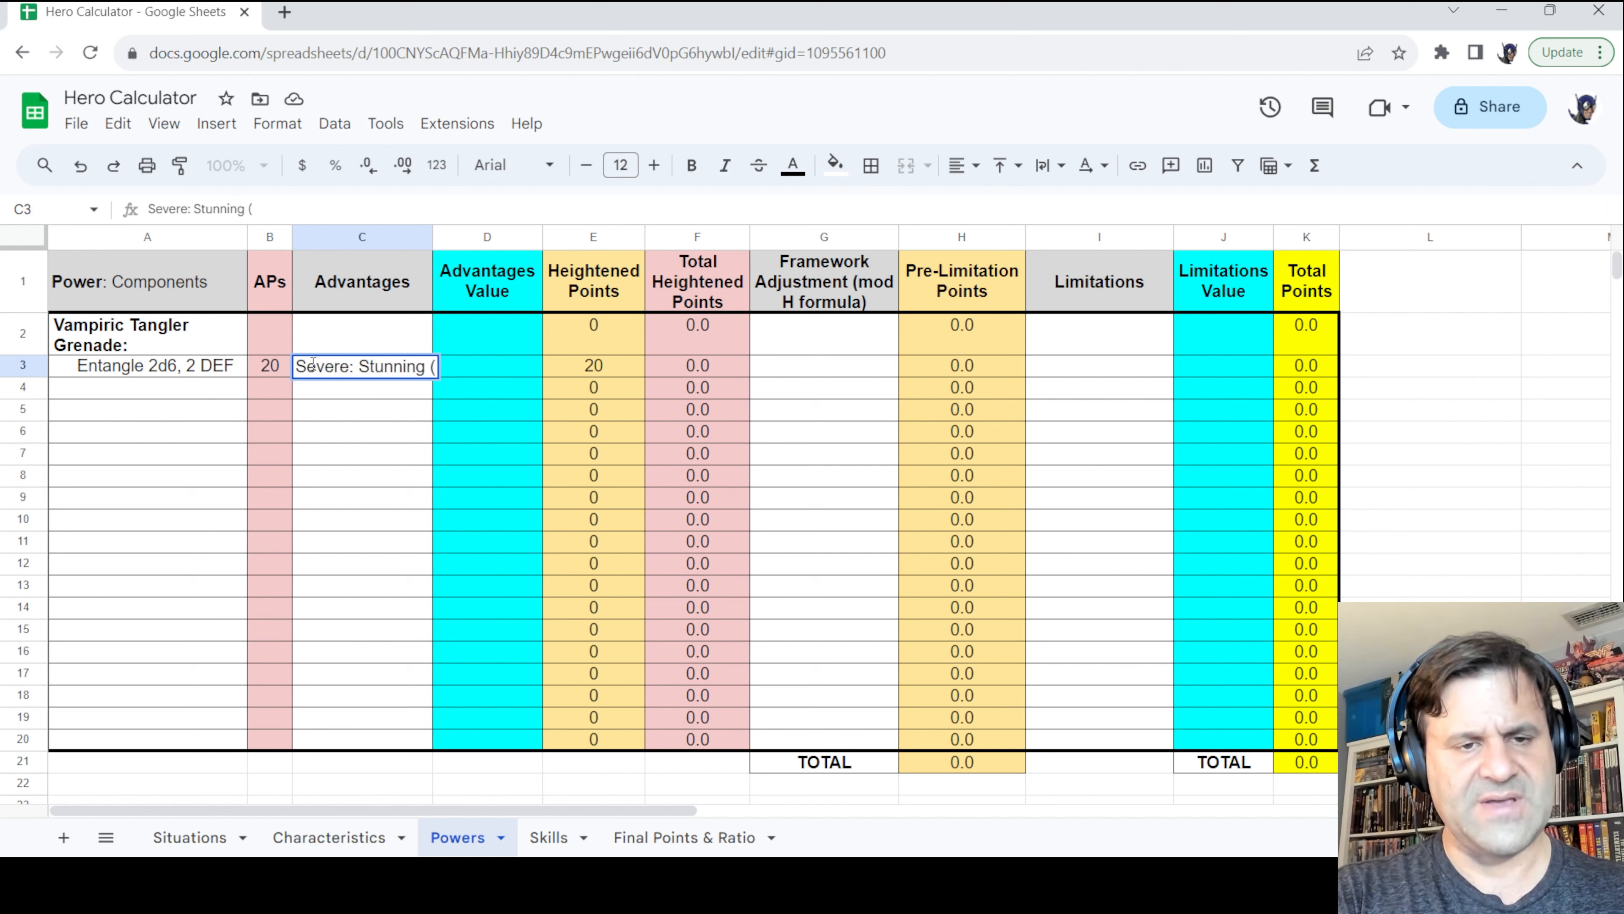
text(.5))
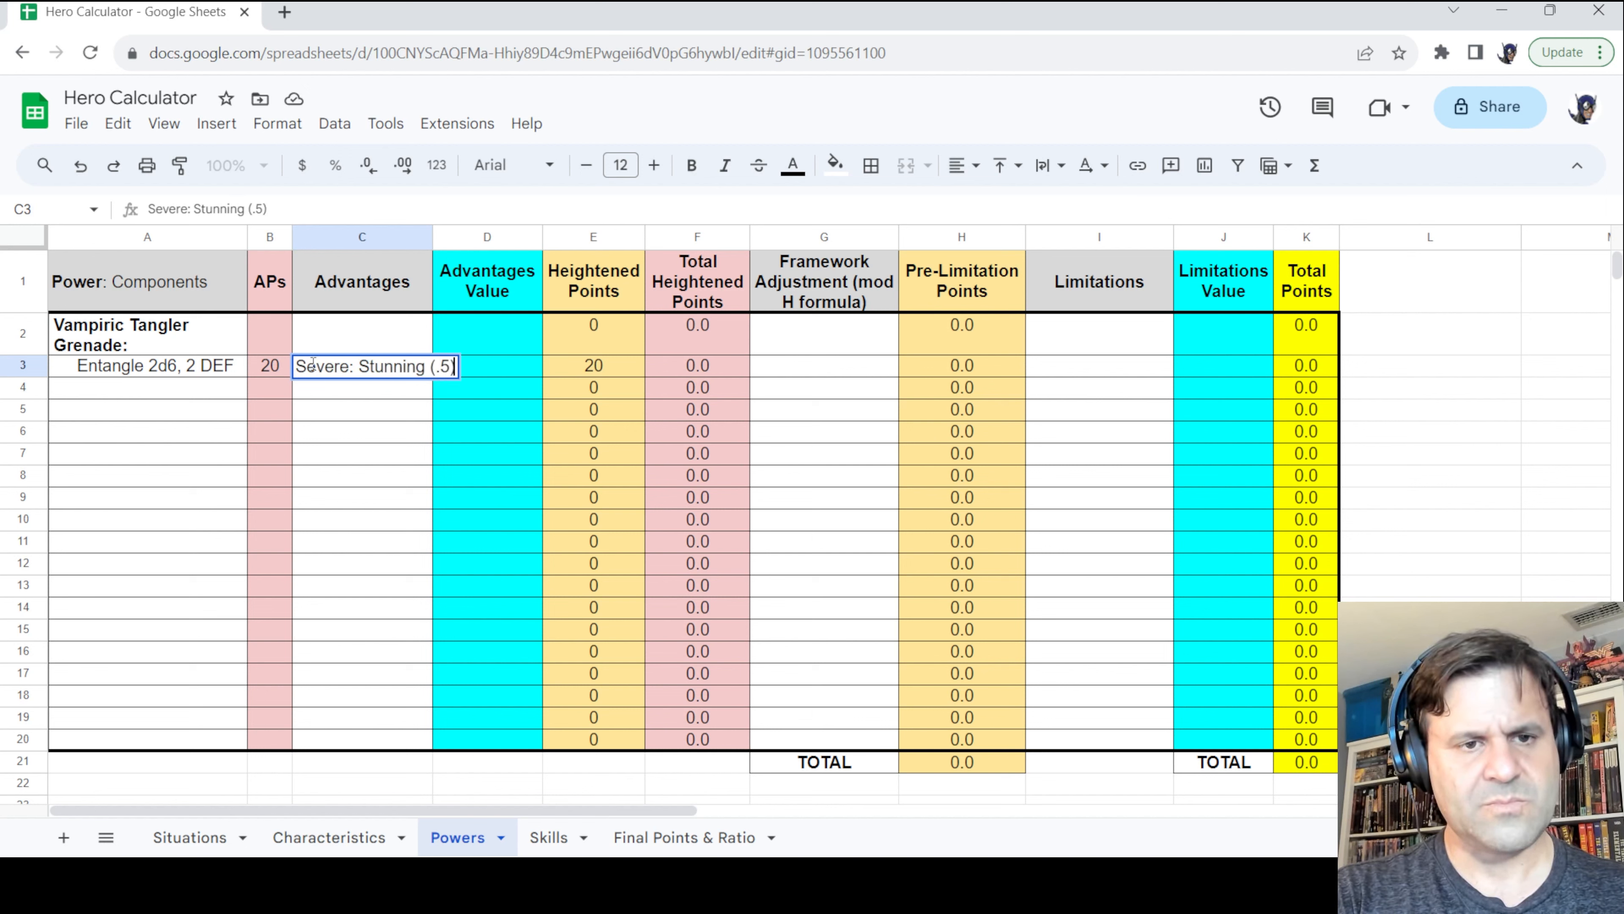
key(Return)
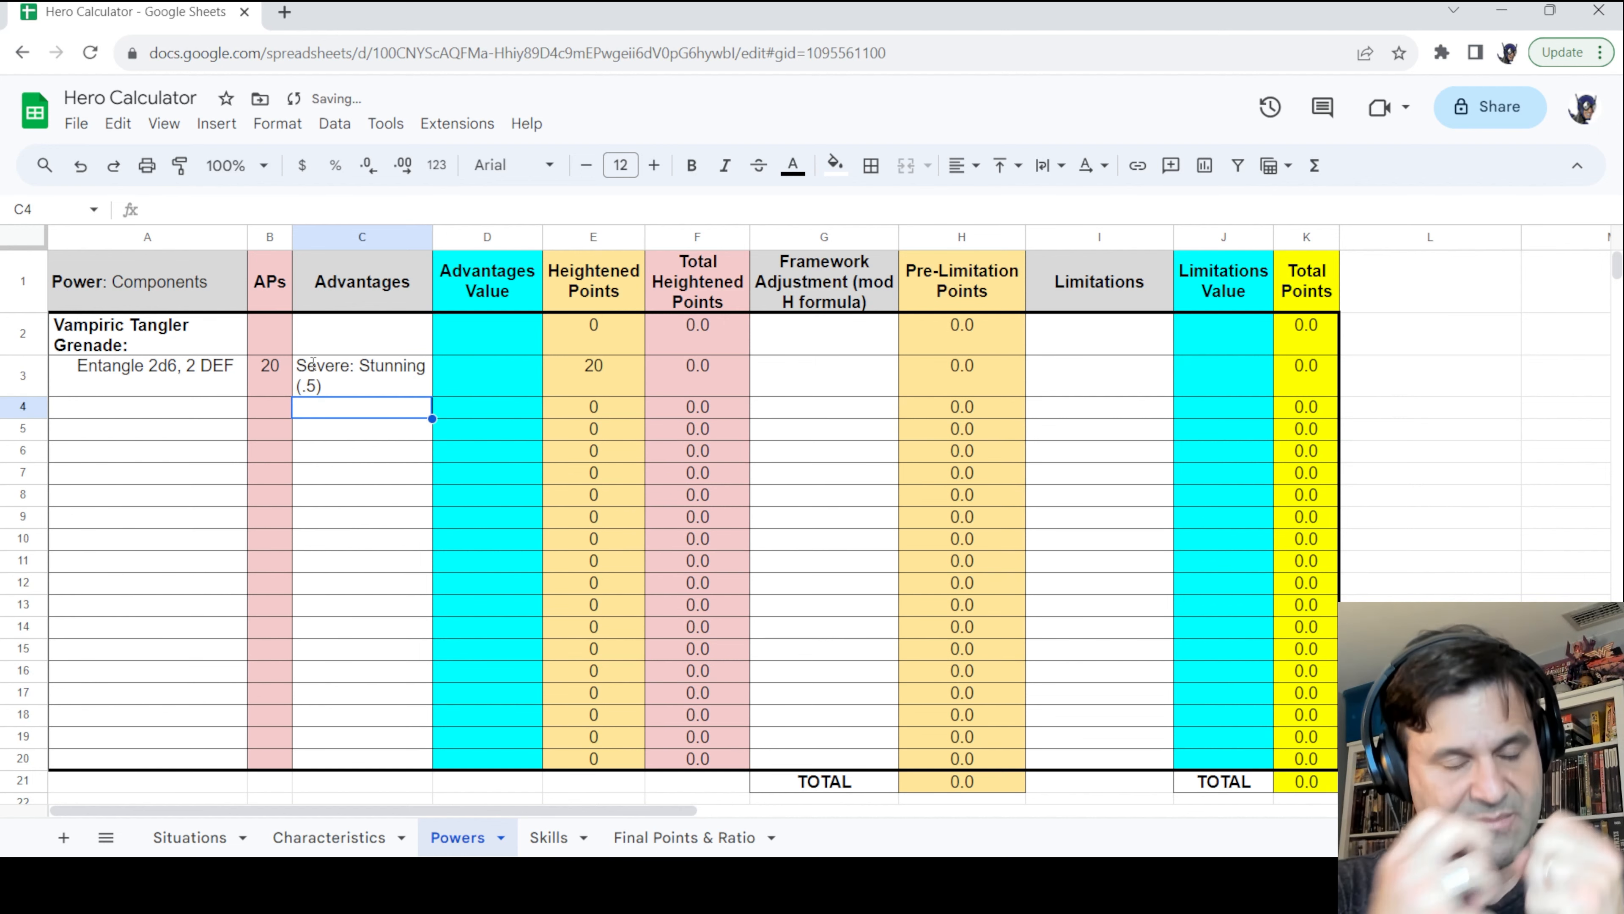
click(513, 379)
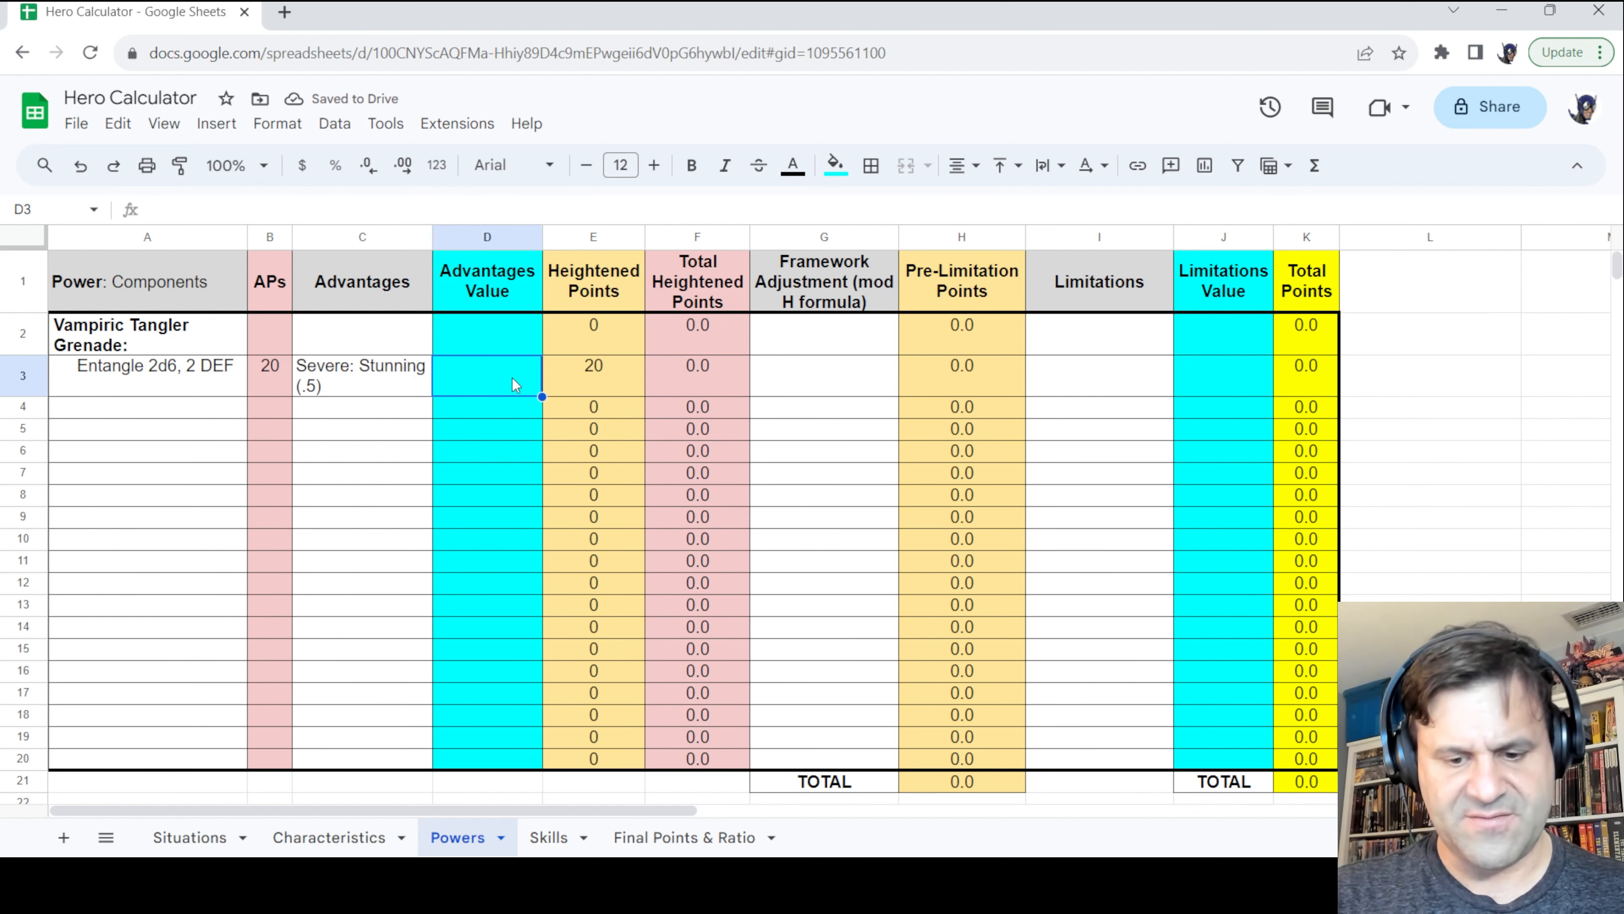
double_click(513, 379)
key(Return)
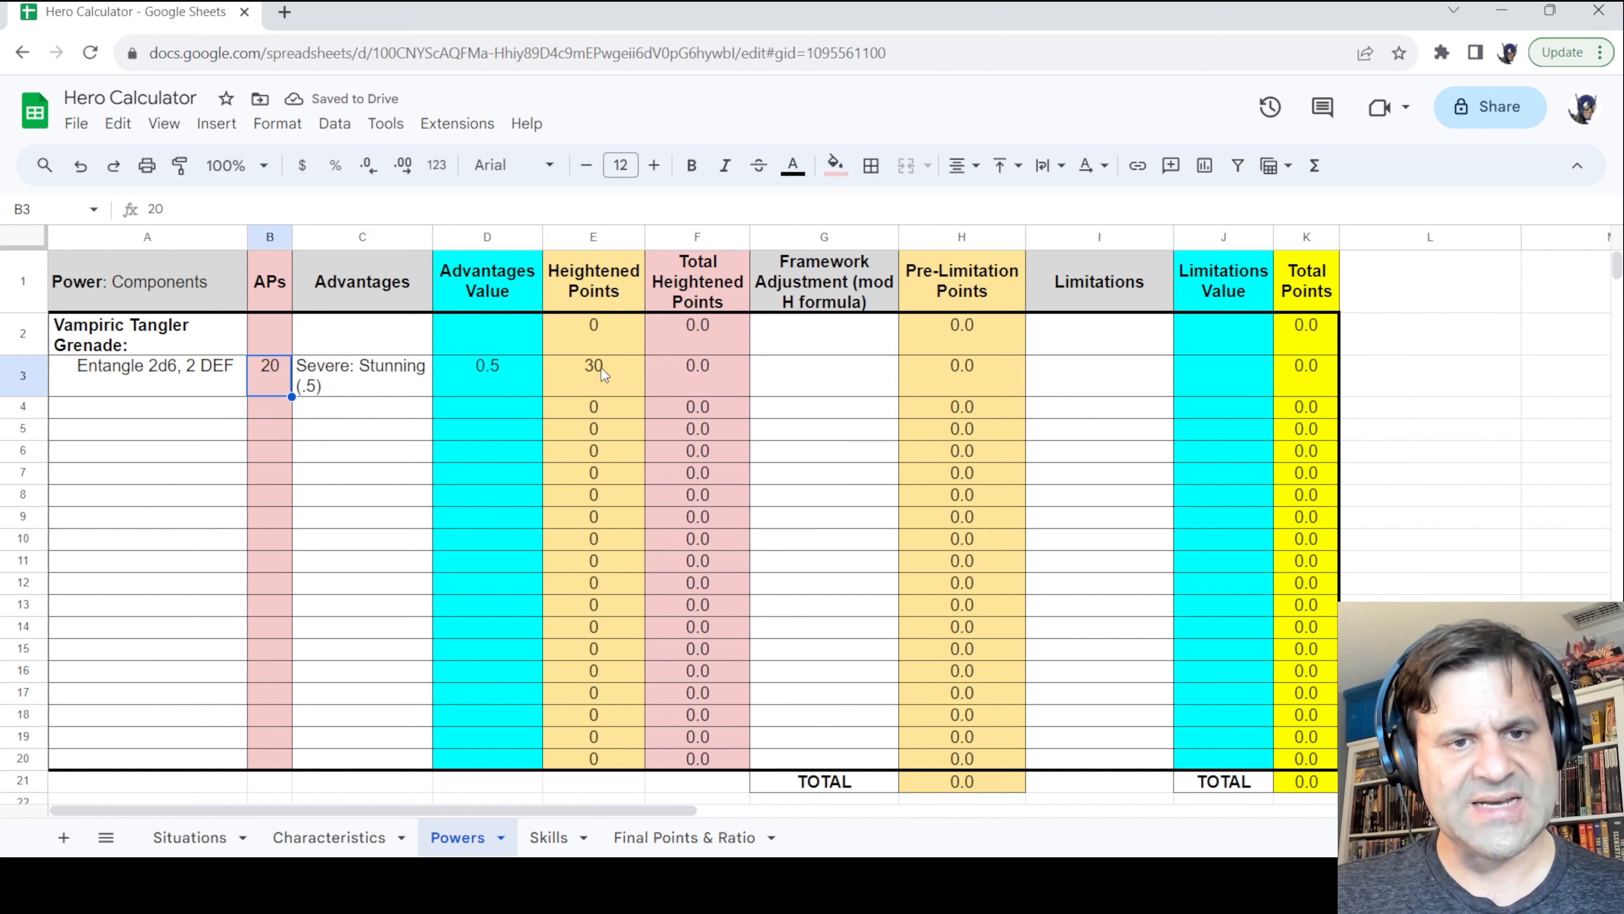
Check the Entangle component's Heightened Points formula and set its Total Heightened Points to 30 in cell F3
click(589, 369)
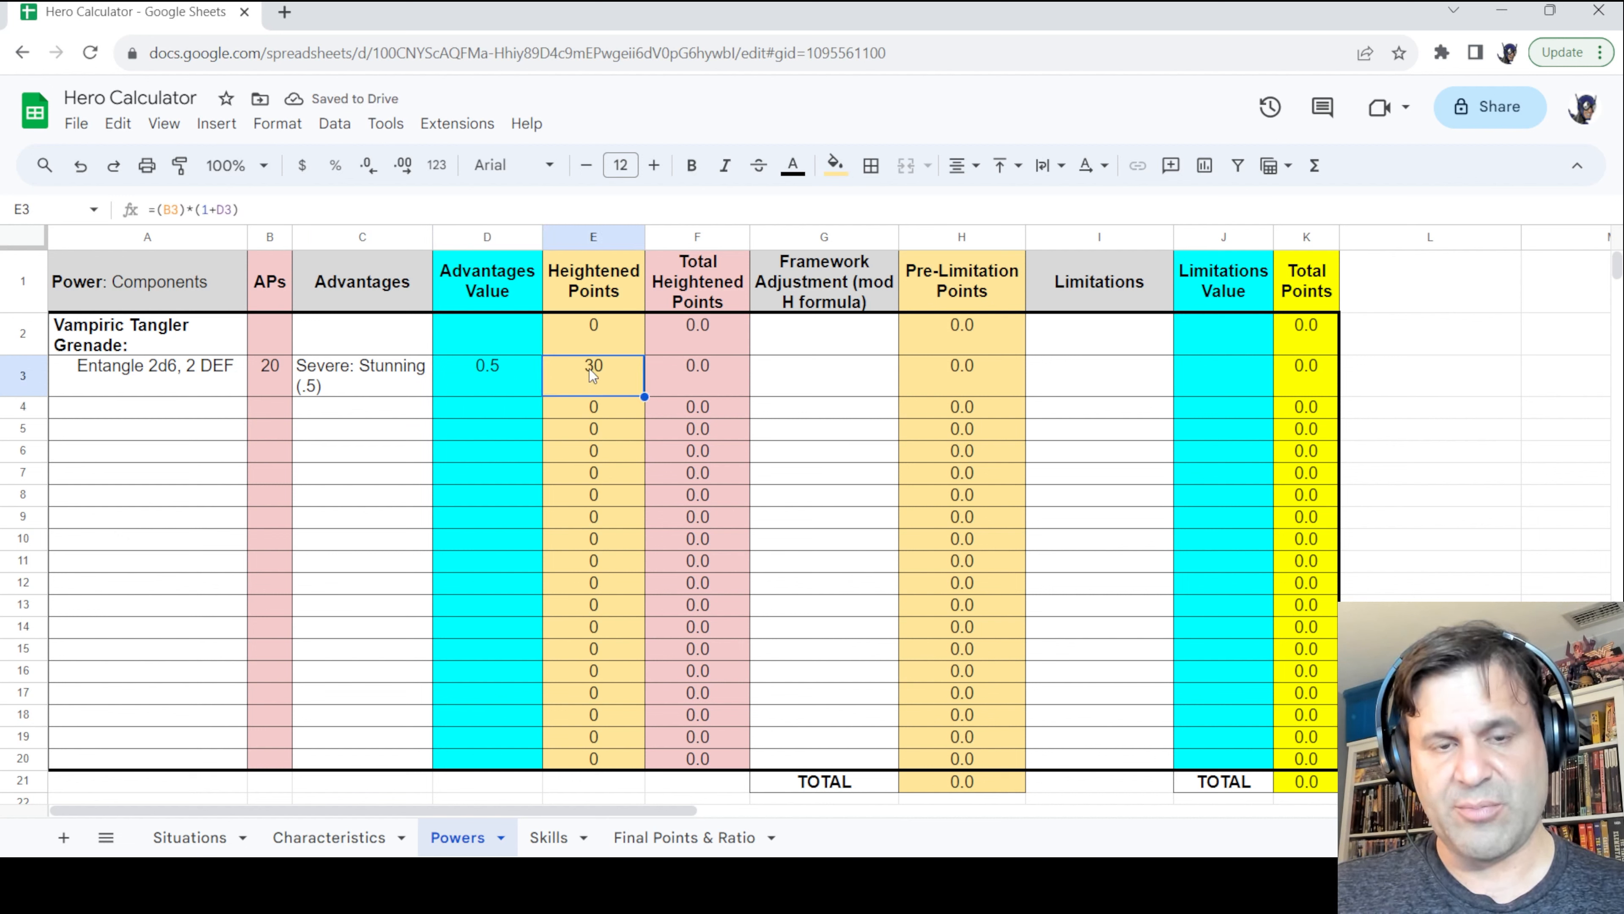
click(678, 372)
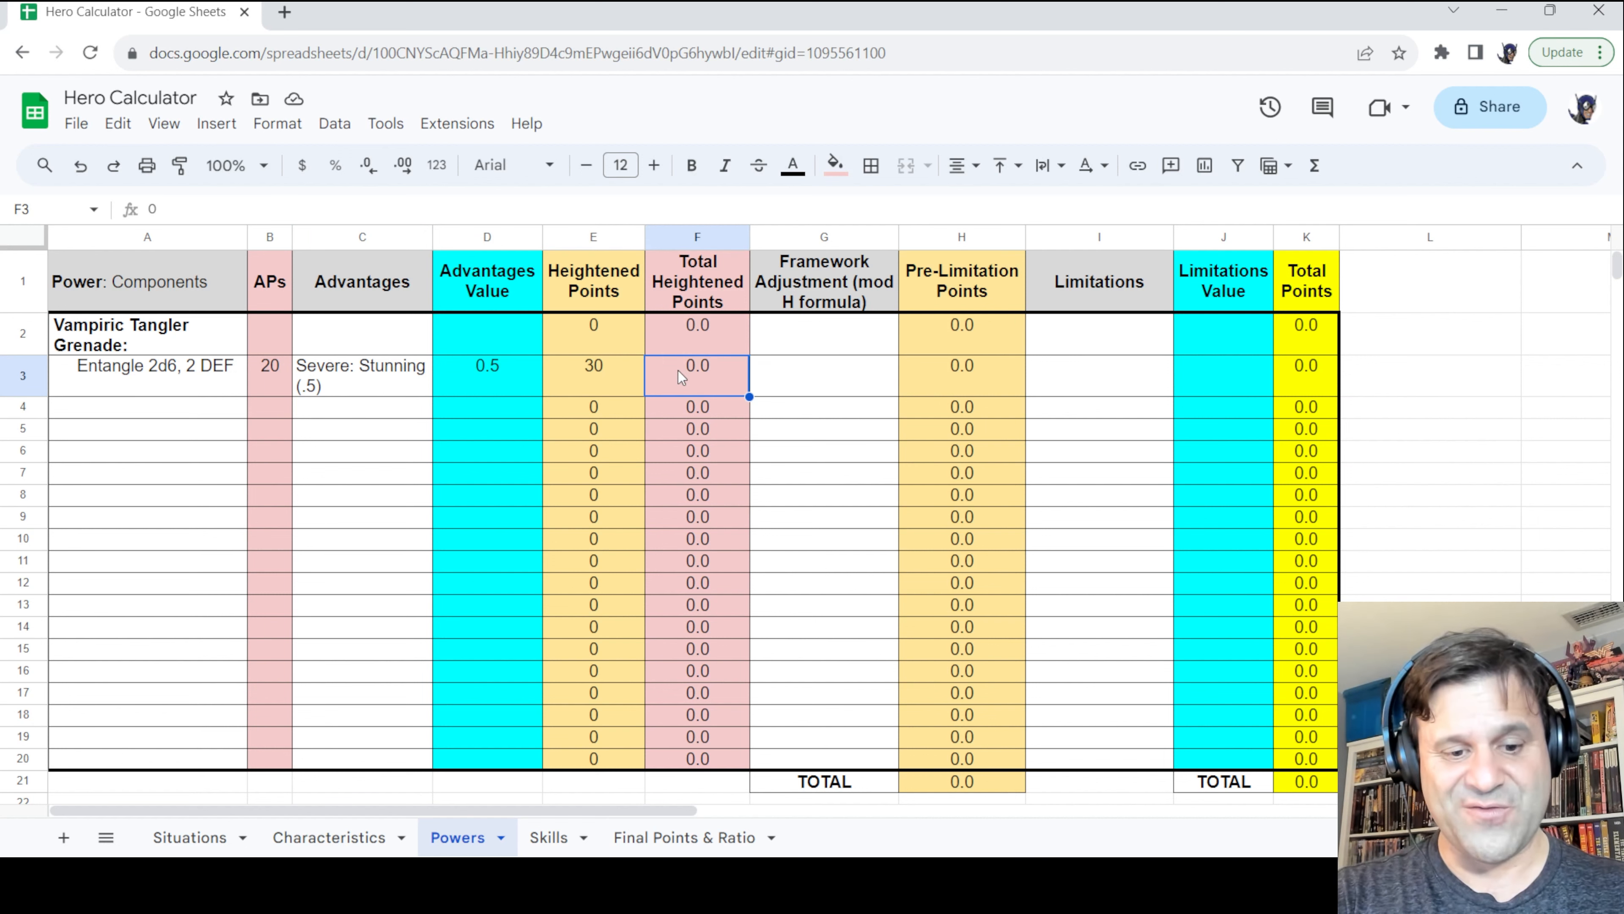
text(30)
key(Return)
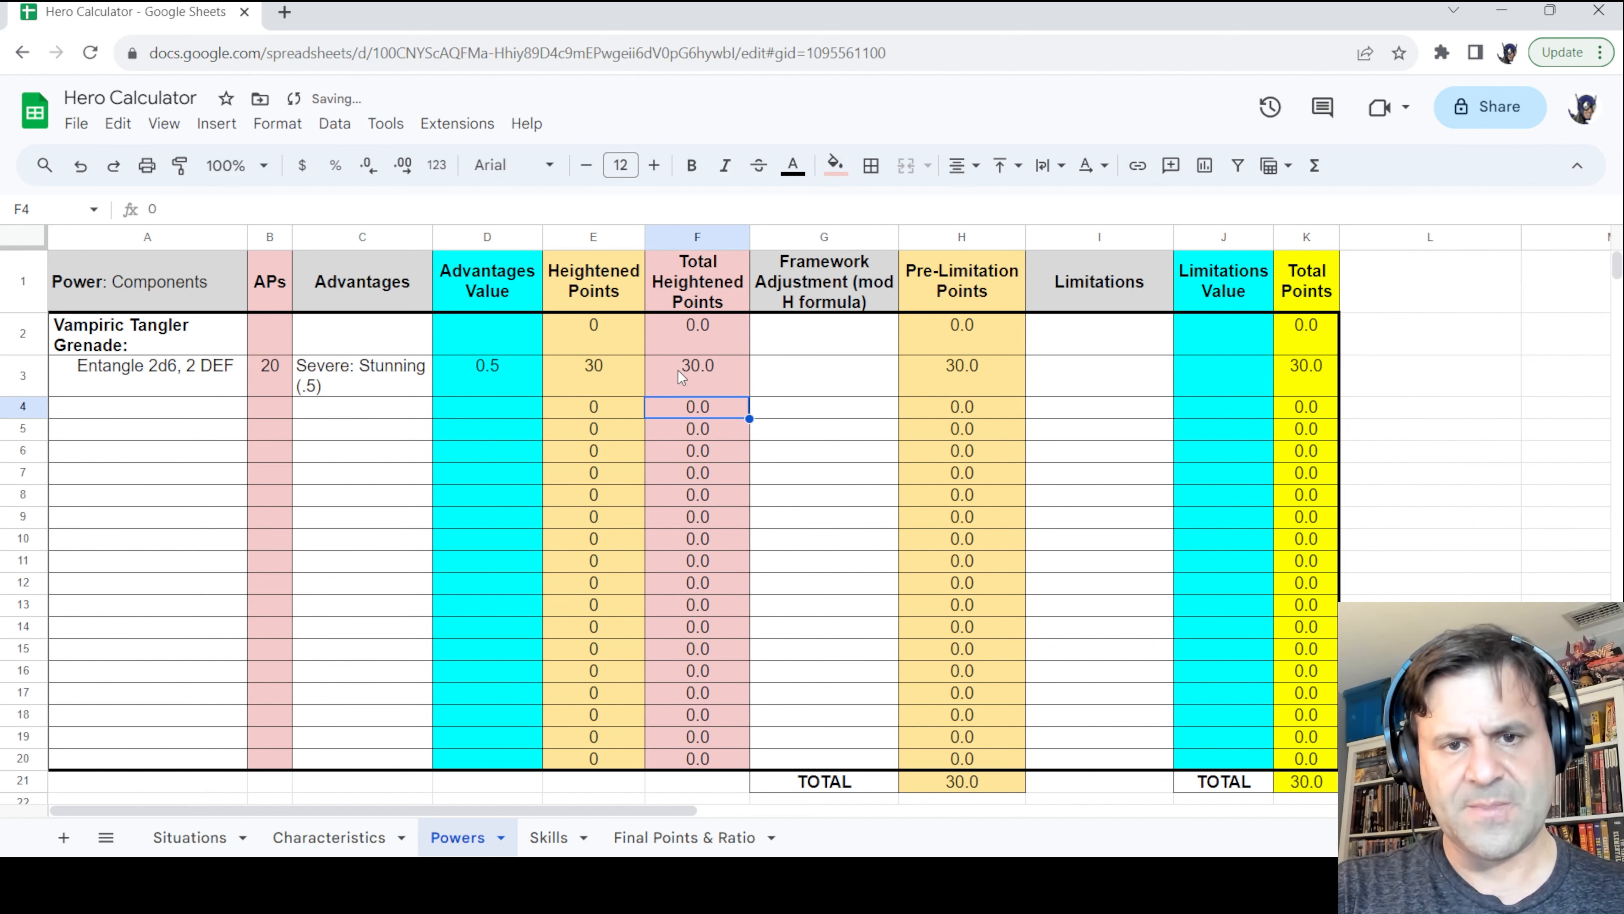
Enter the limitation "Constrained: Can't Be Pushed (.5)" for the Entangle component in cell I3
click(1040, 374)
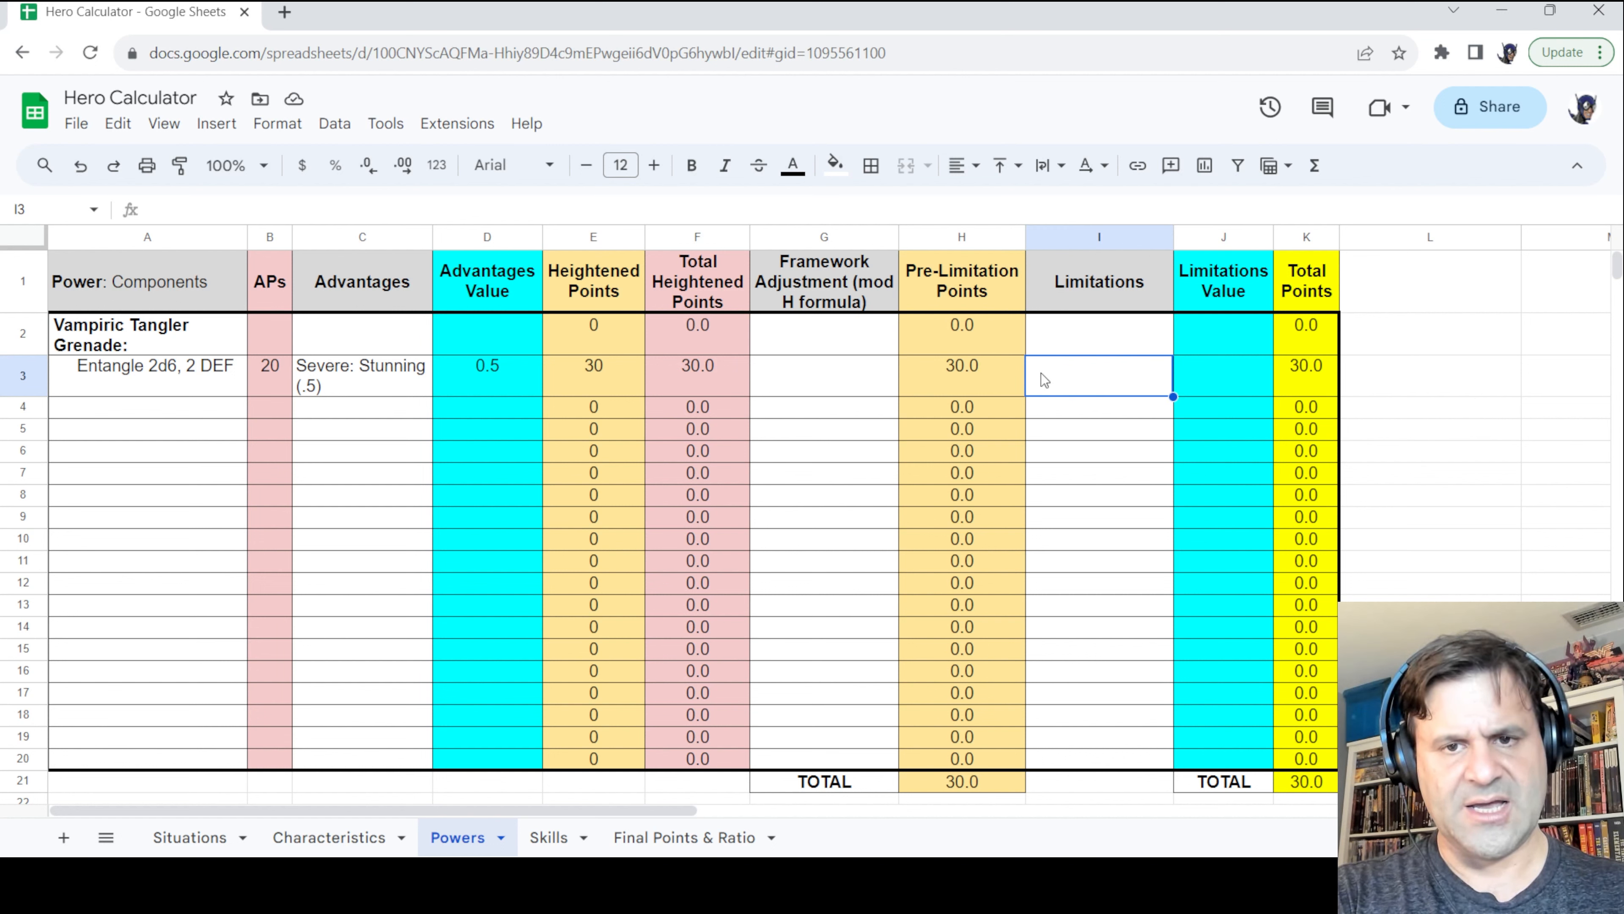
text(Conc)
key(BackSpace)
key(BackSpace)
key(BackSpace)
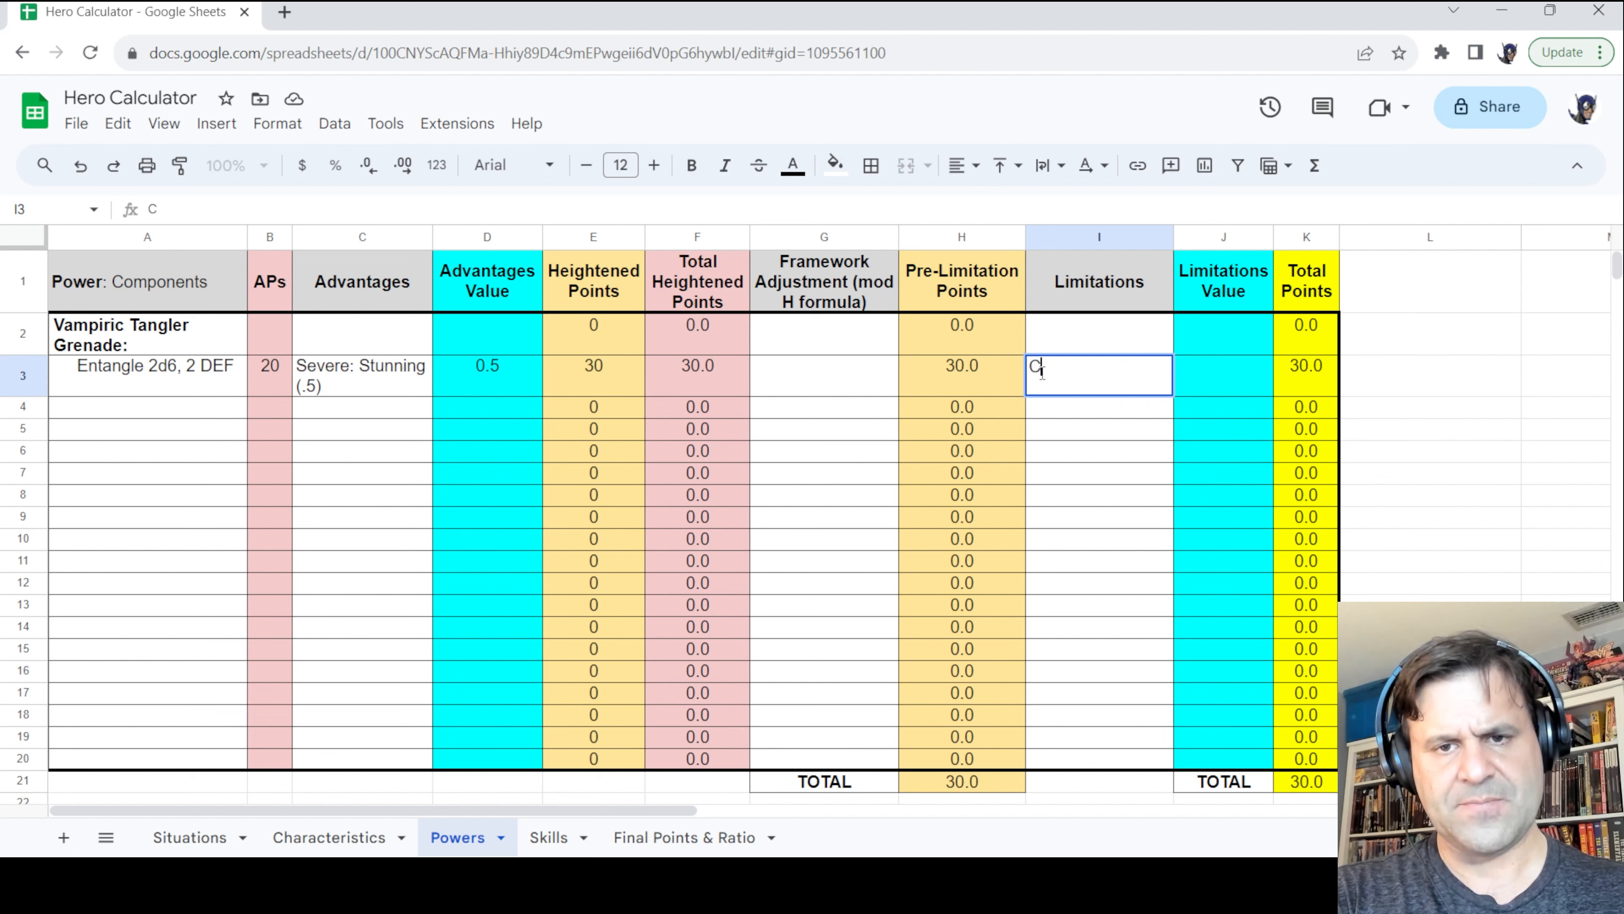
text(onstrained: )
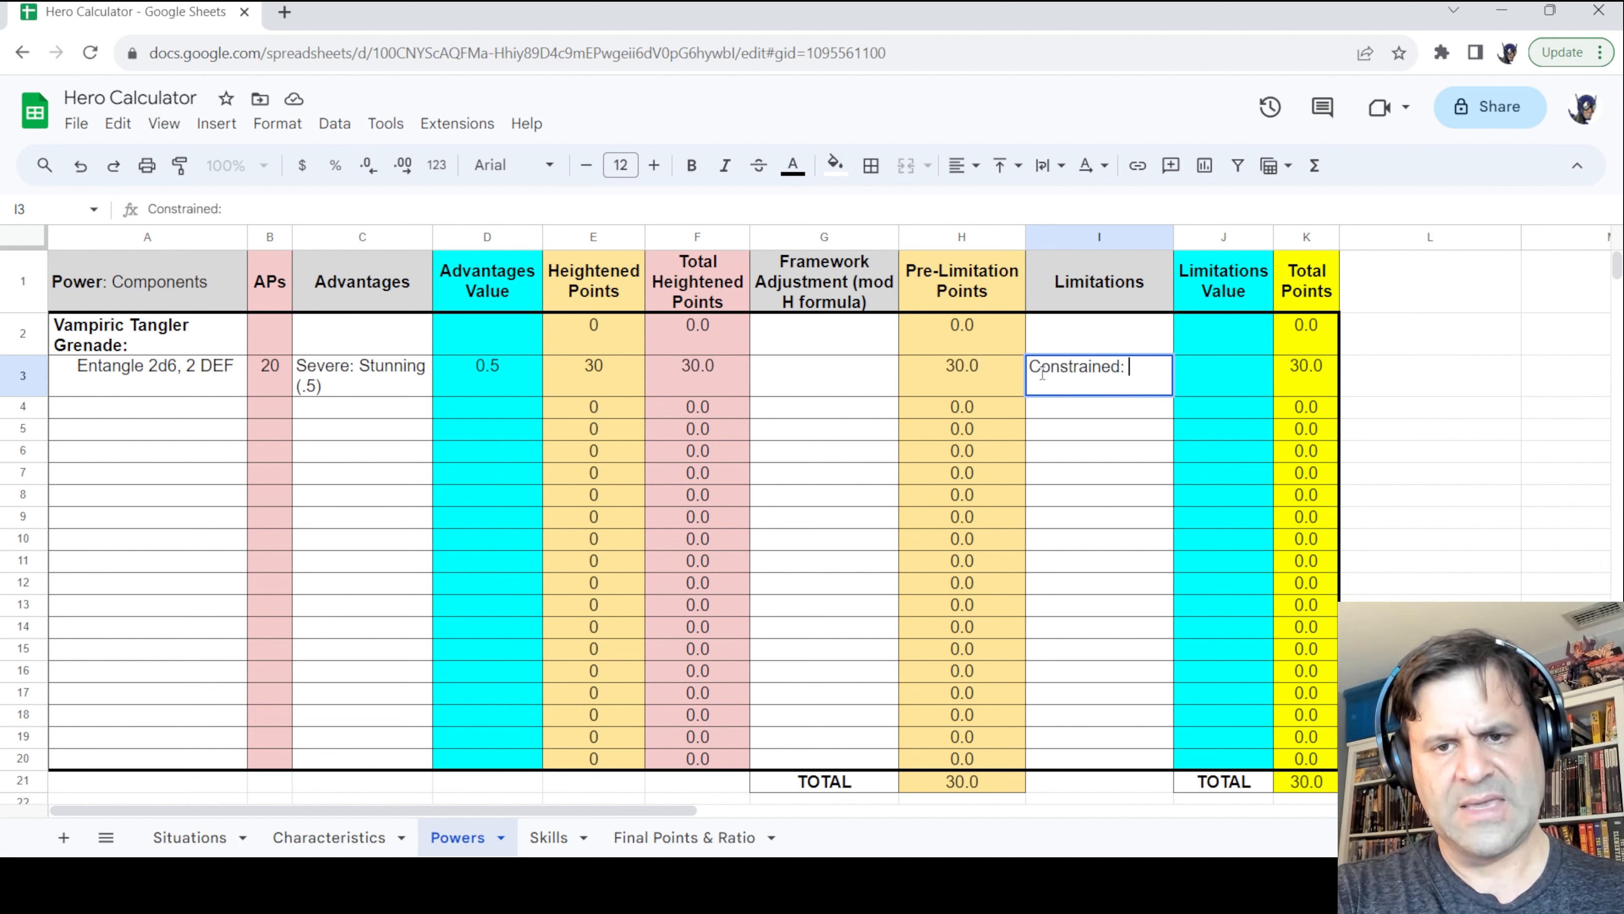
text(Can't Be Pushed)
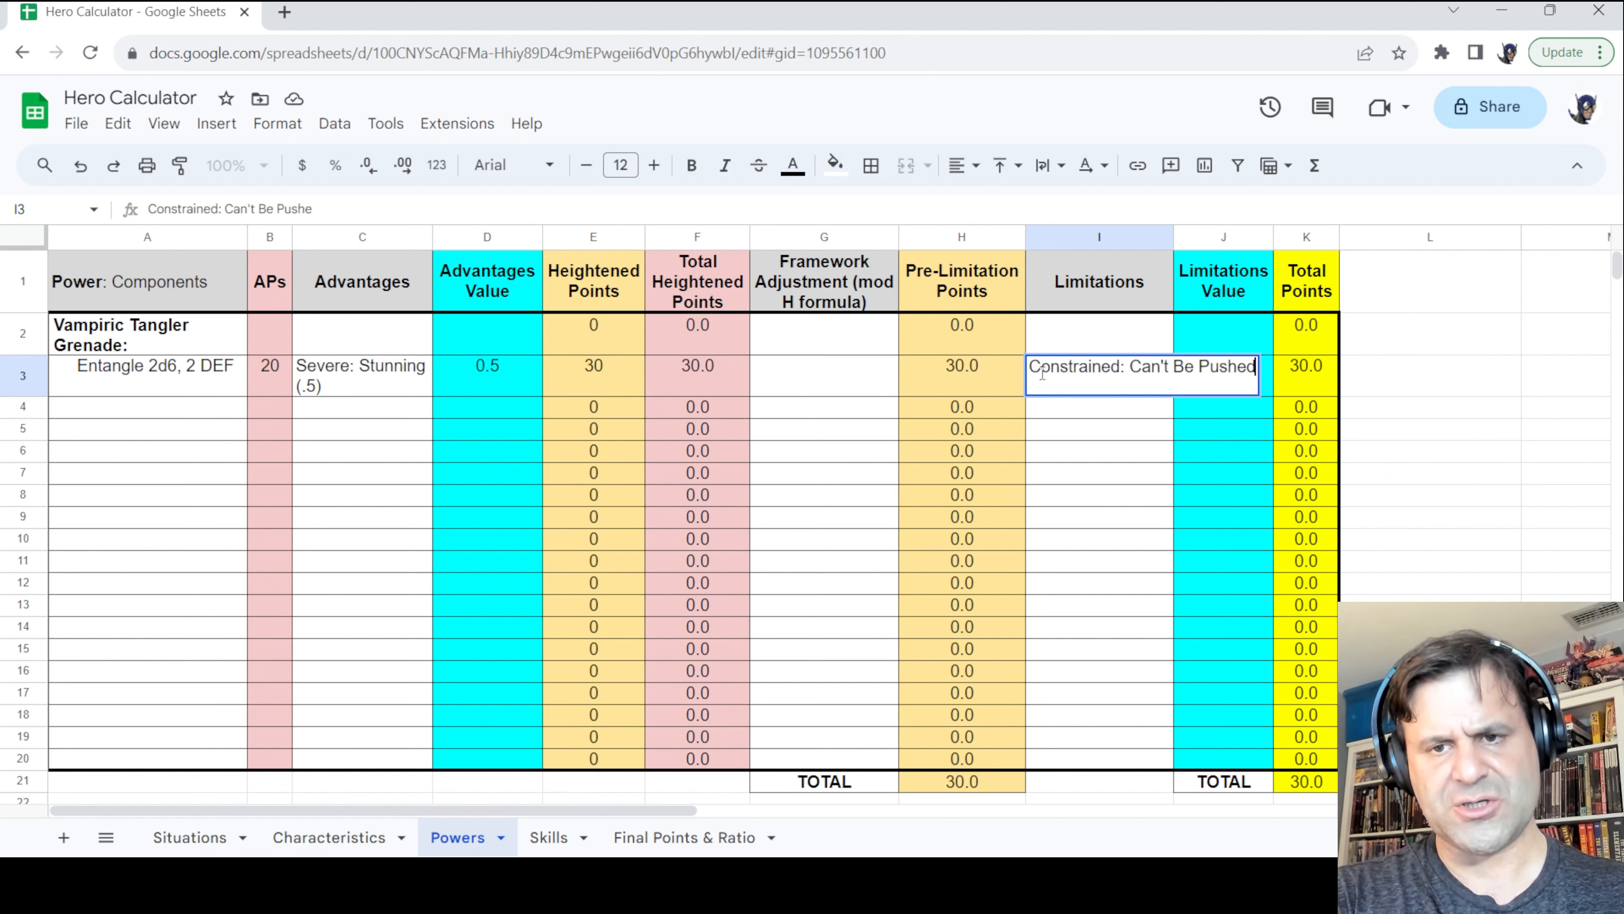
key(Return)
click(1043, 378)
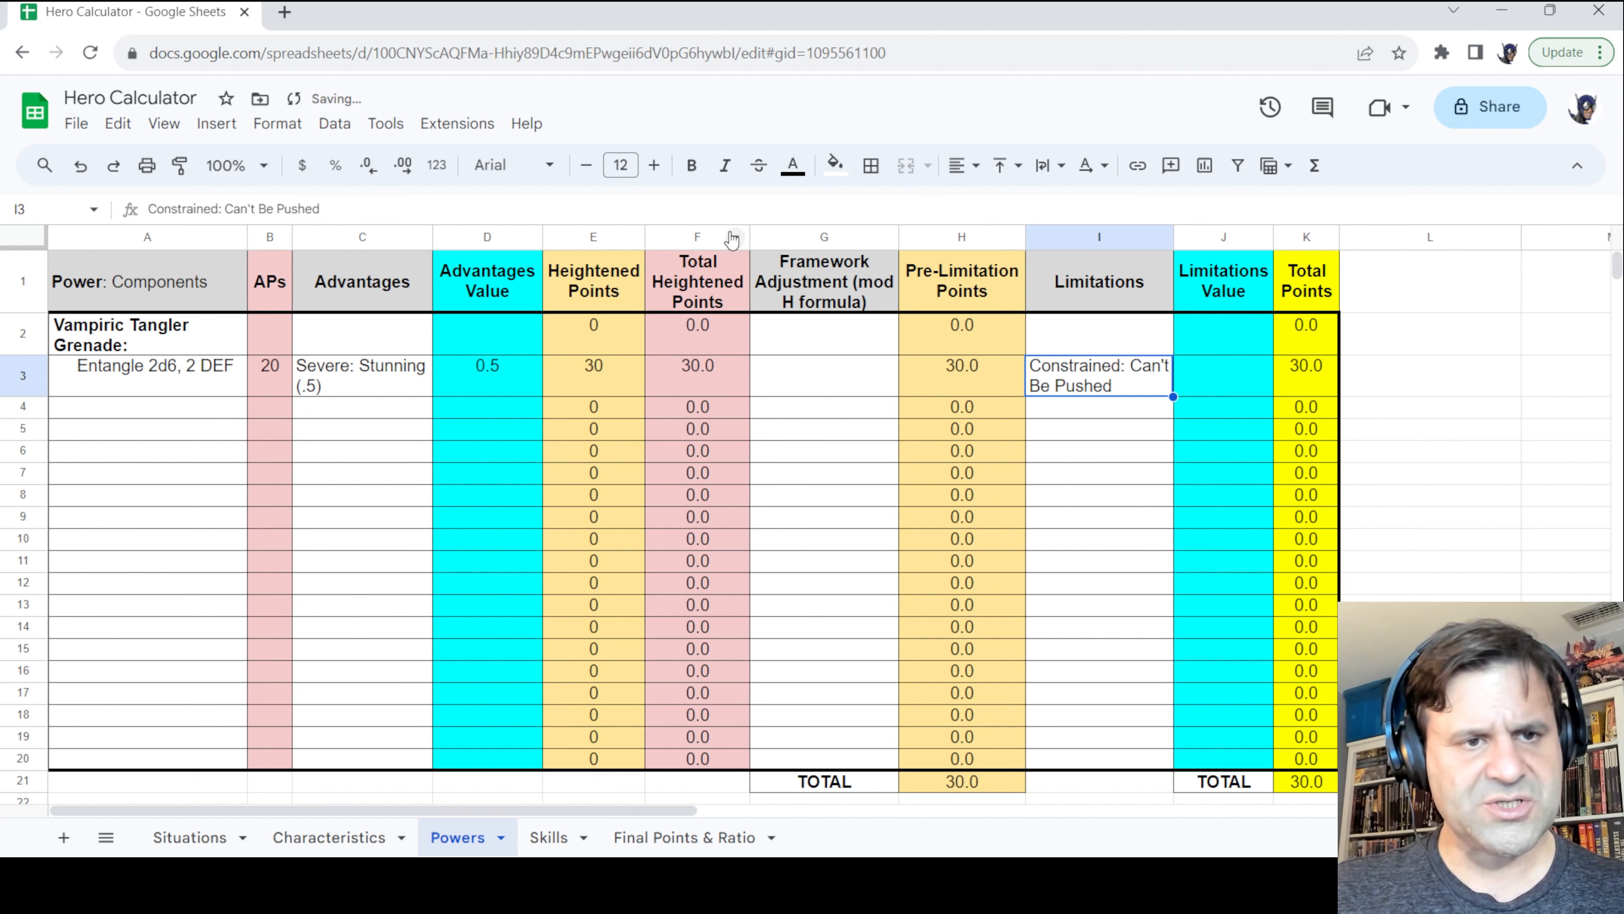
click(423, 209)
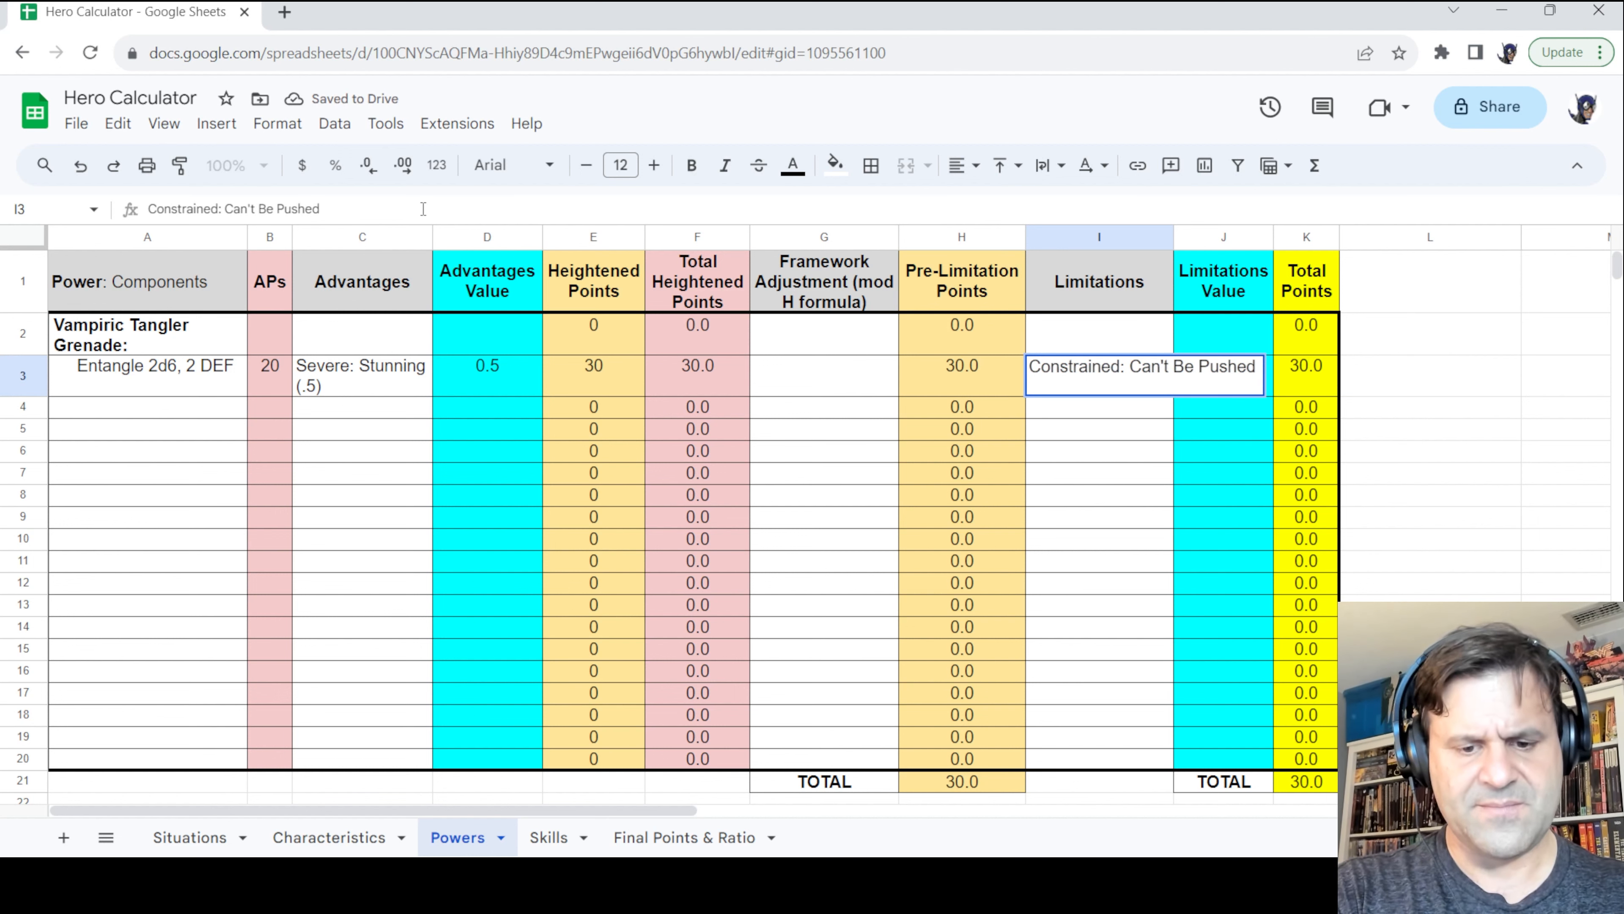
text((.5))
key(Return)
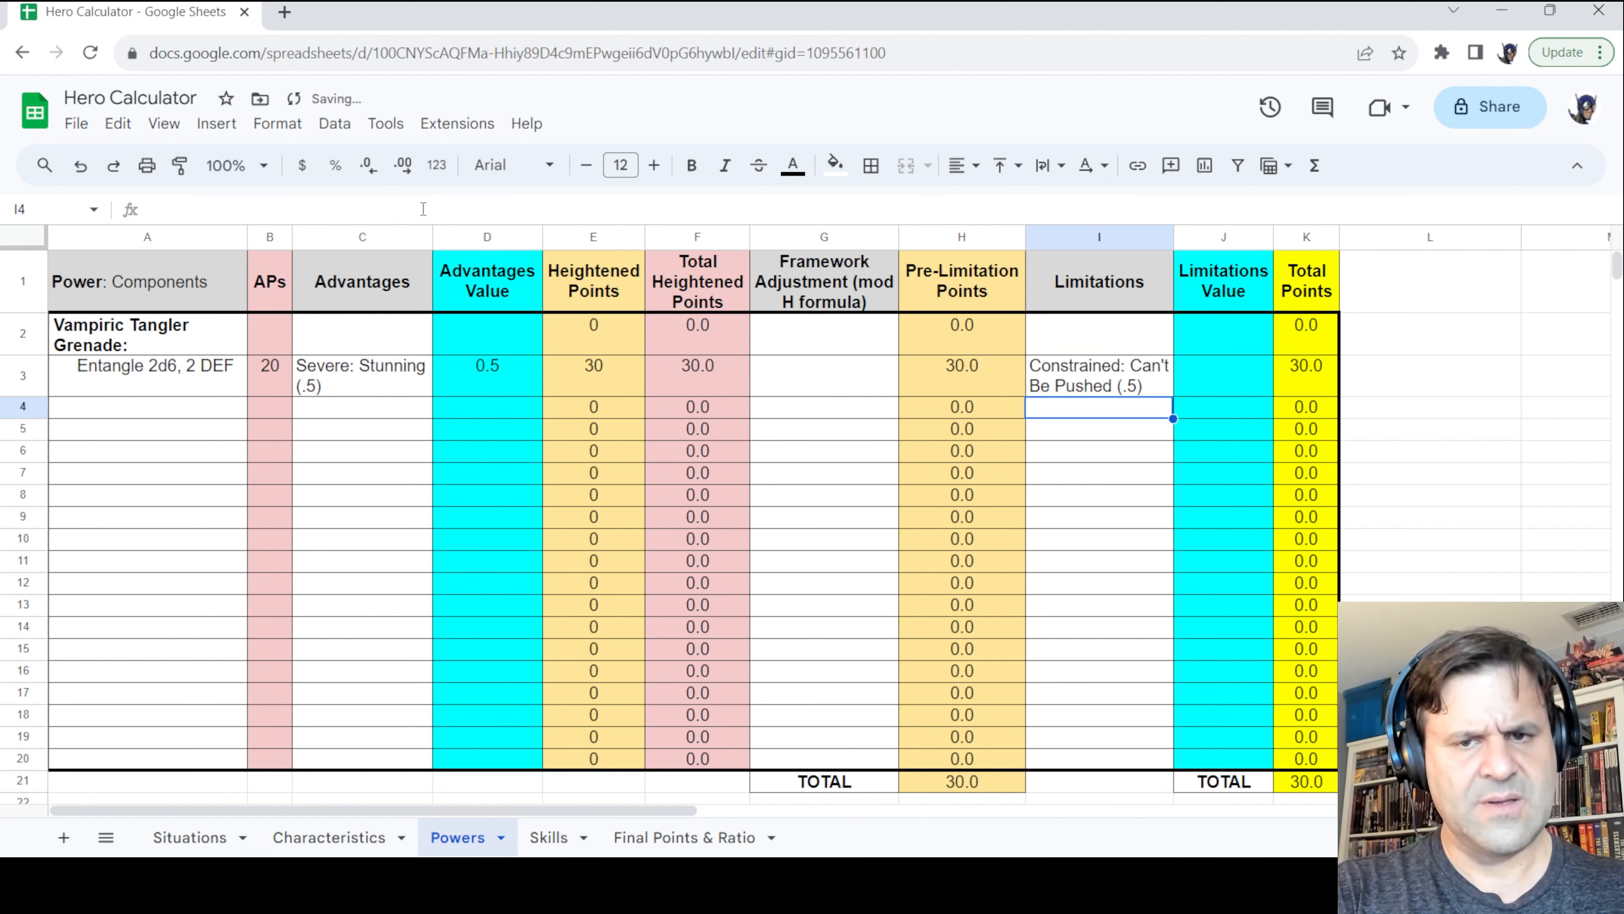
Set the Entangle component's Limitations Value to .5 in cell J3 and check its Total Points formula
click(1198, 379)
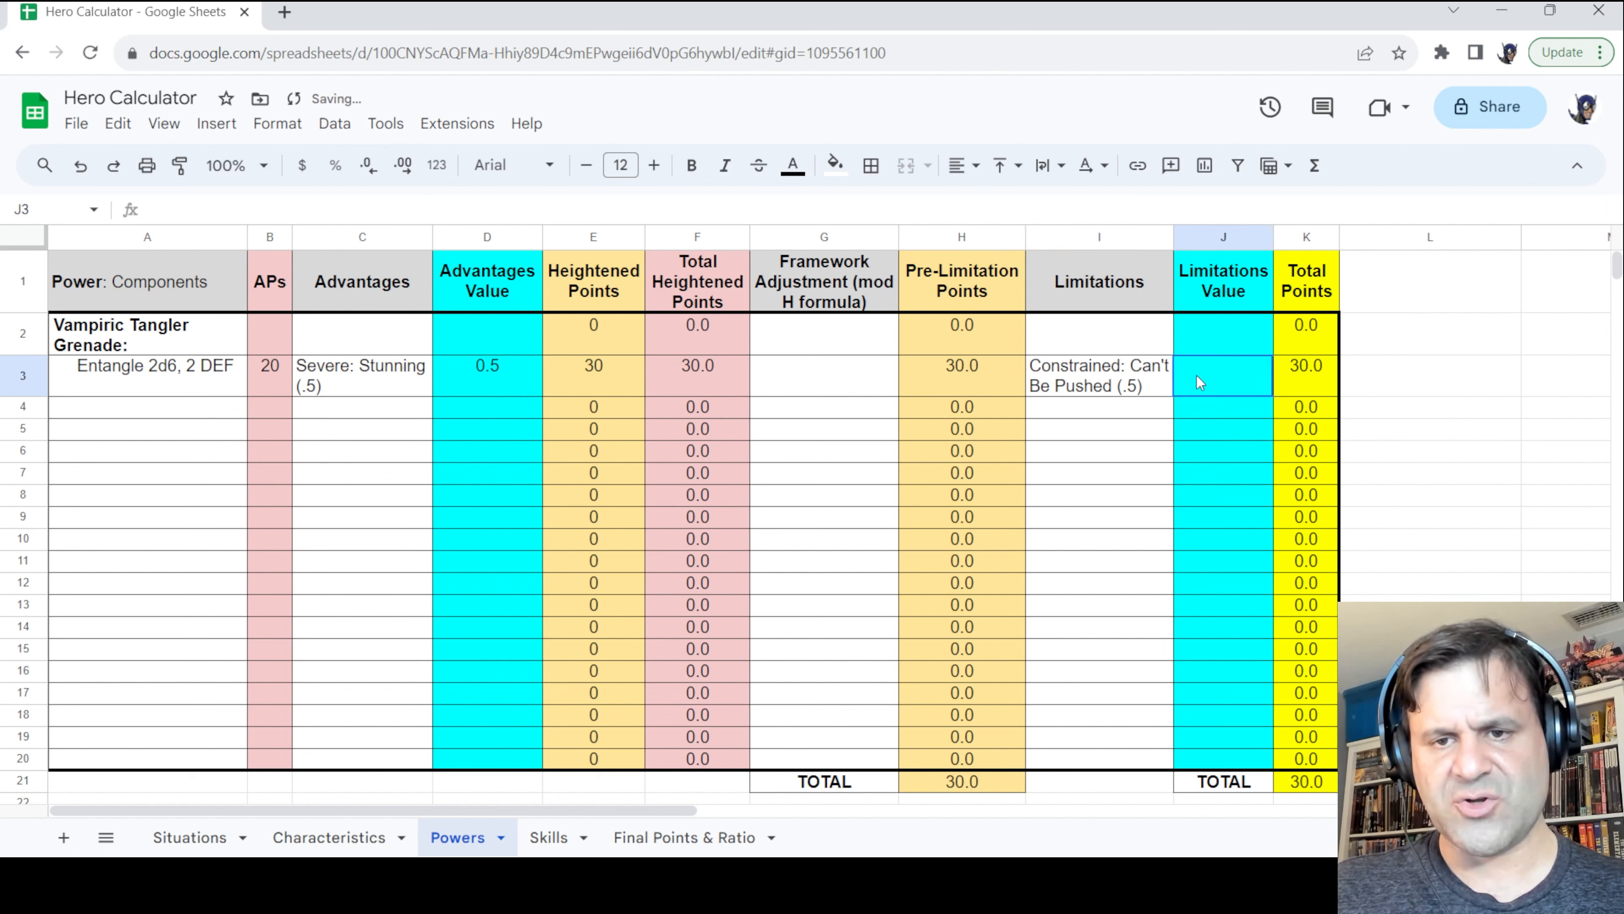
text(.5)
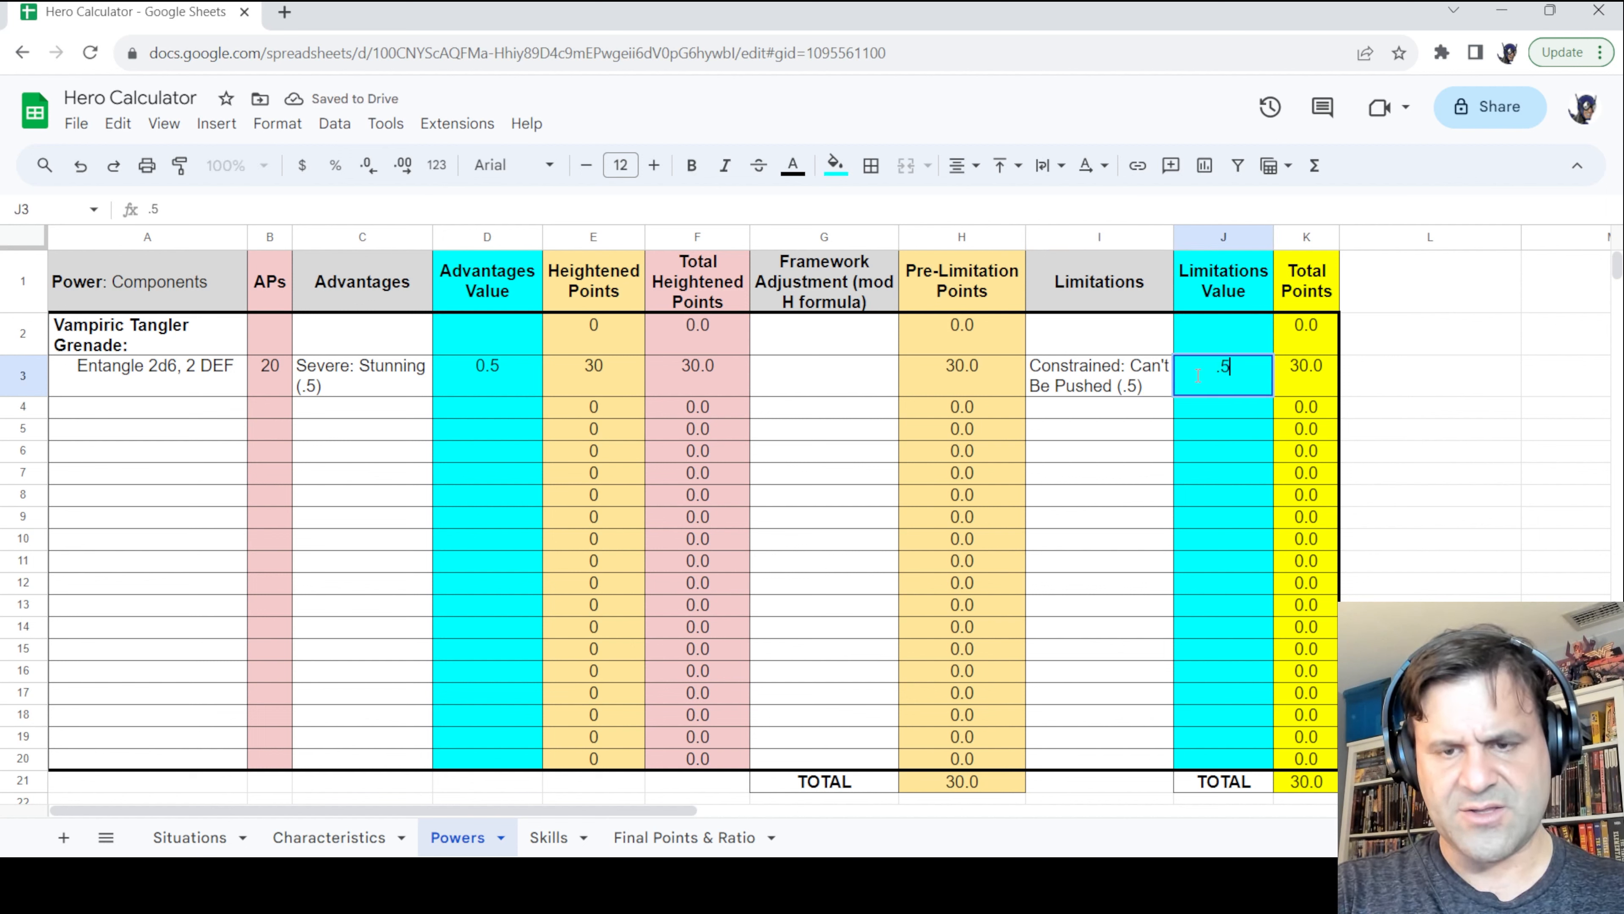
key(Return)
click(1319, 377)
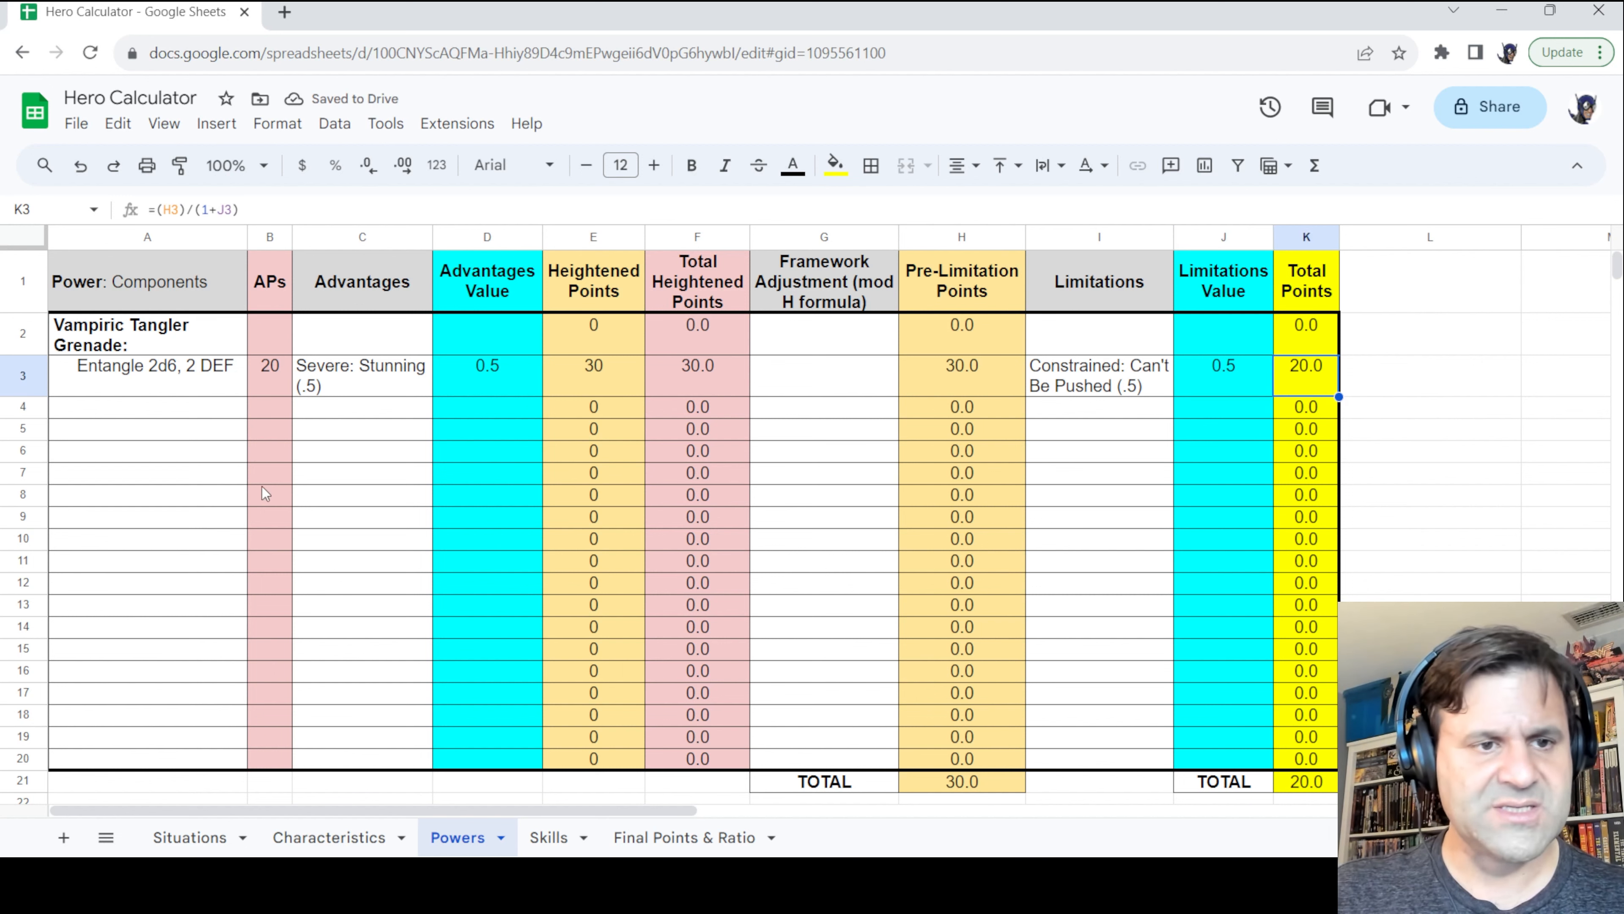
Add the component "Drain 6d6" in cell A4, below the Entangle component
click(180, 407)
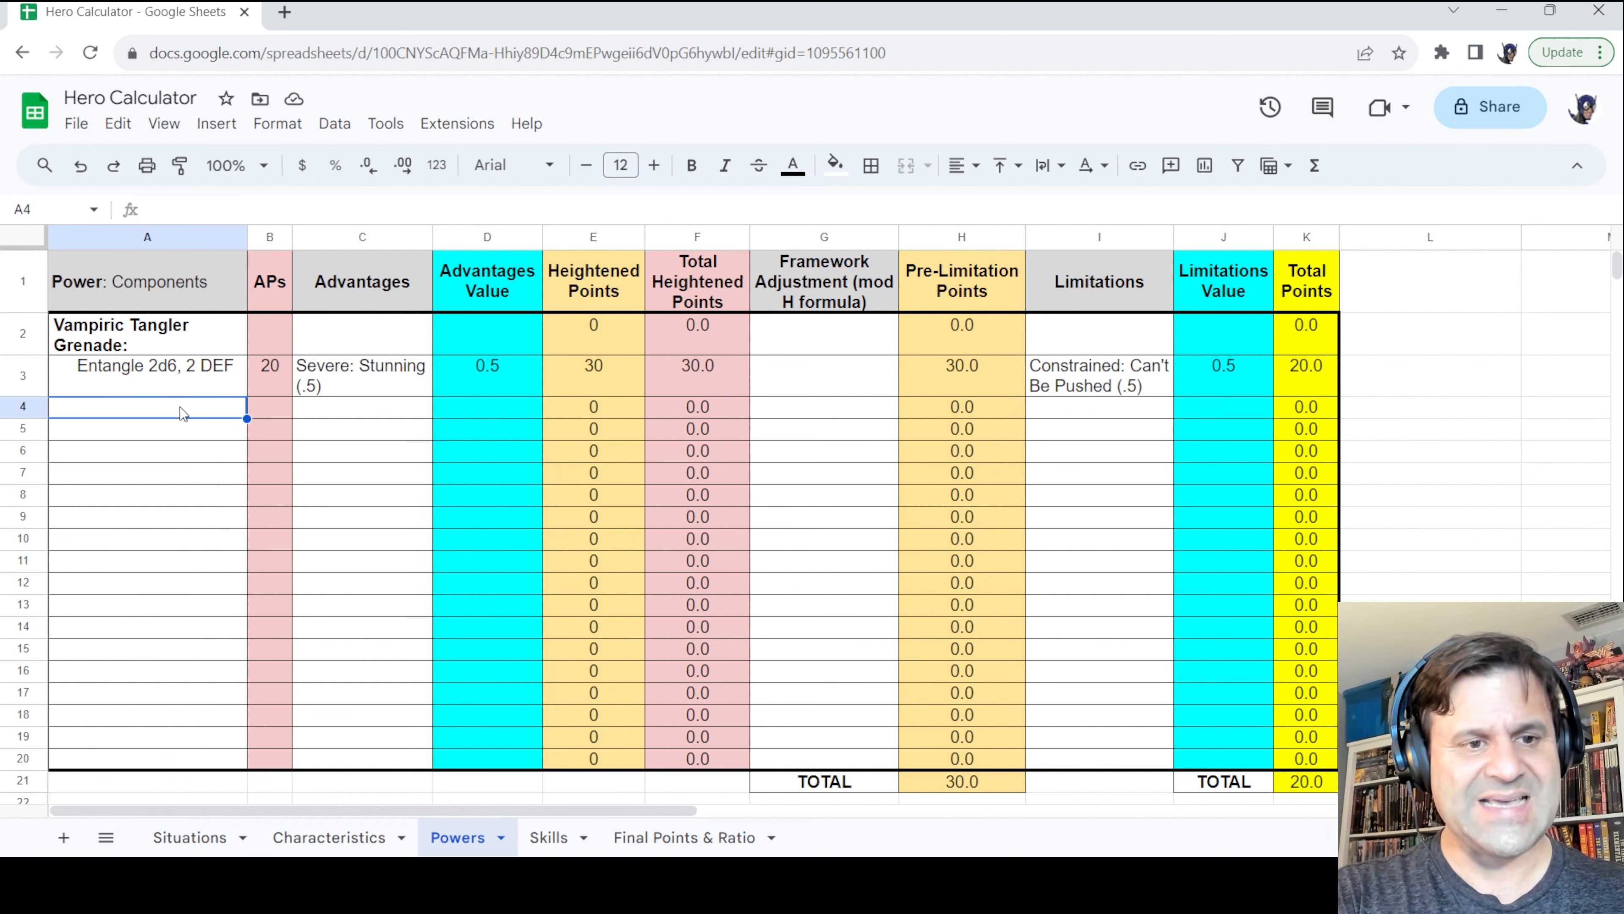
double_click(180, 409)
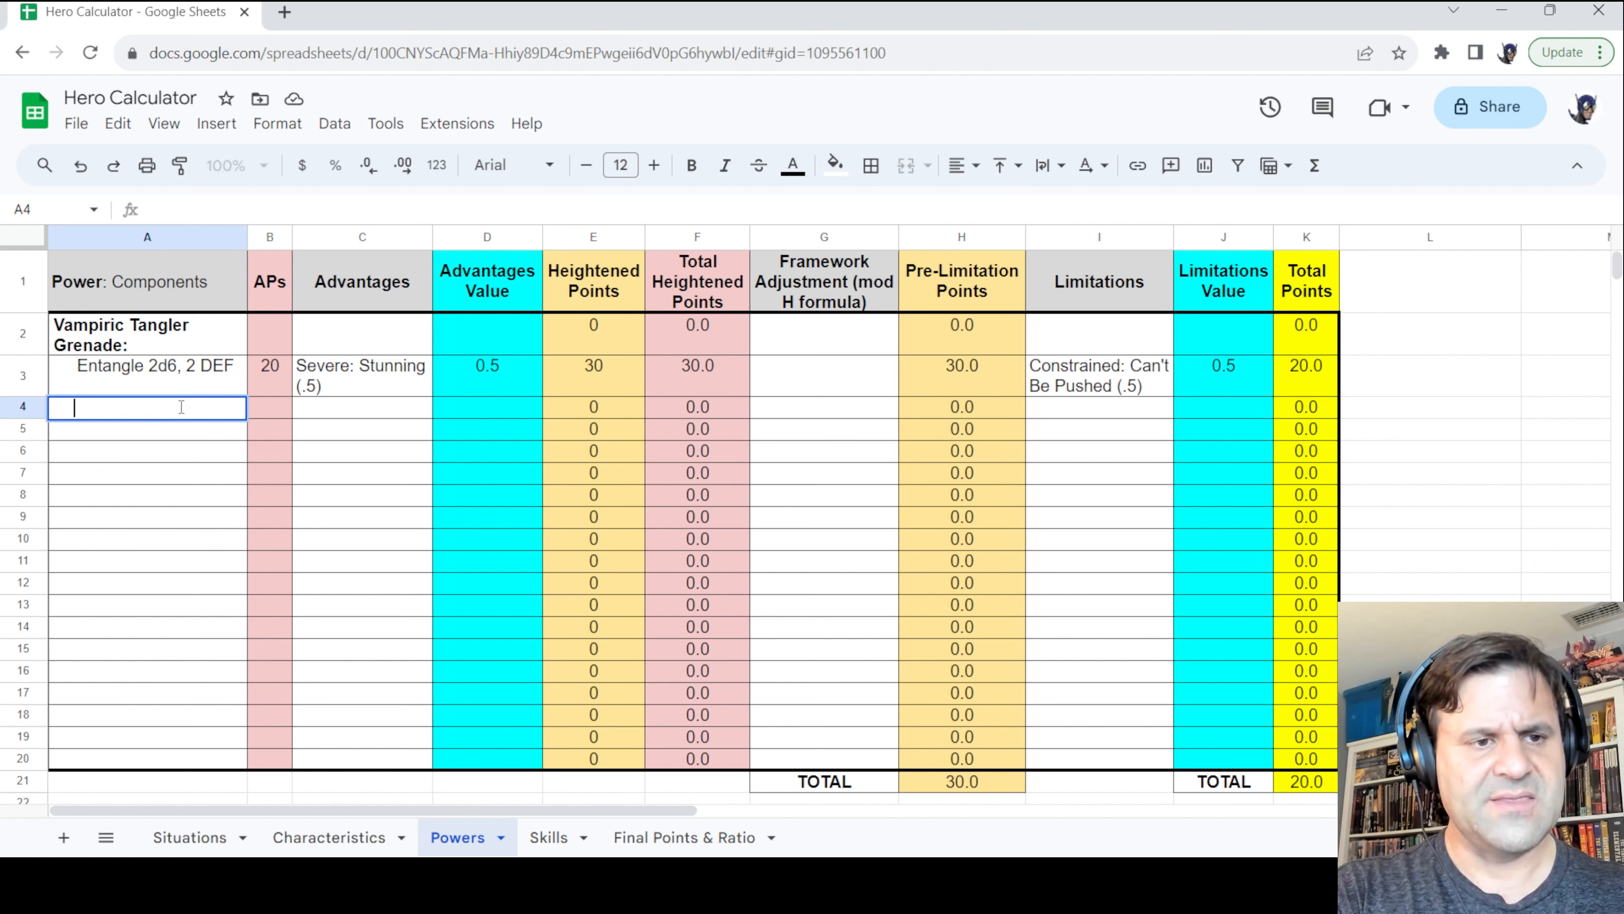
text(Dr)
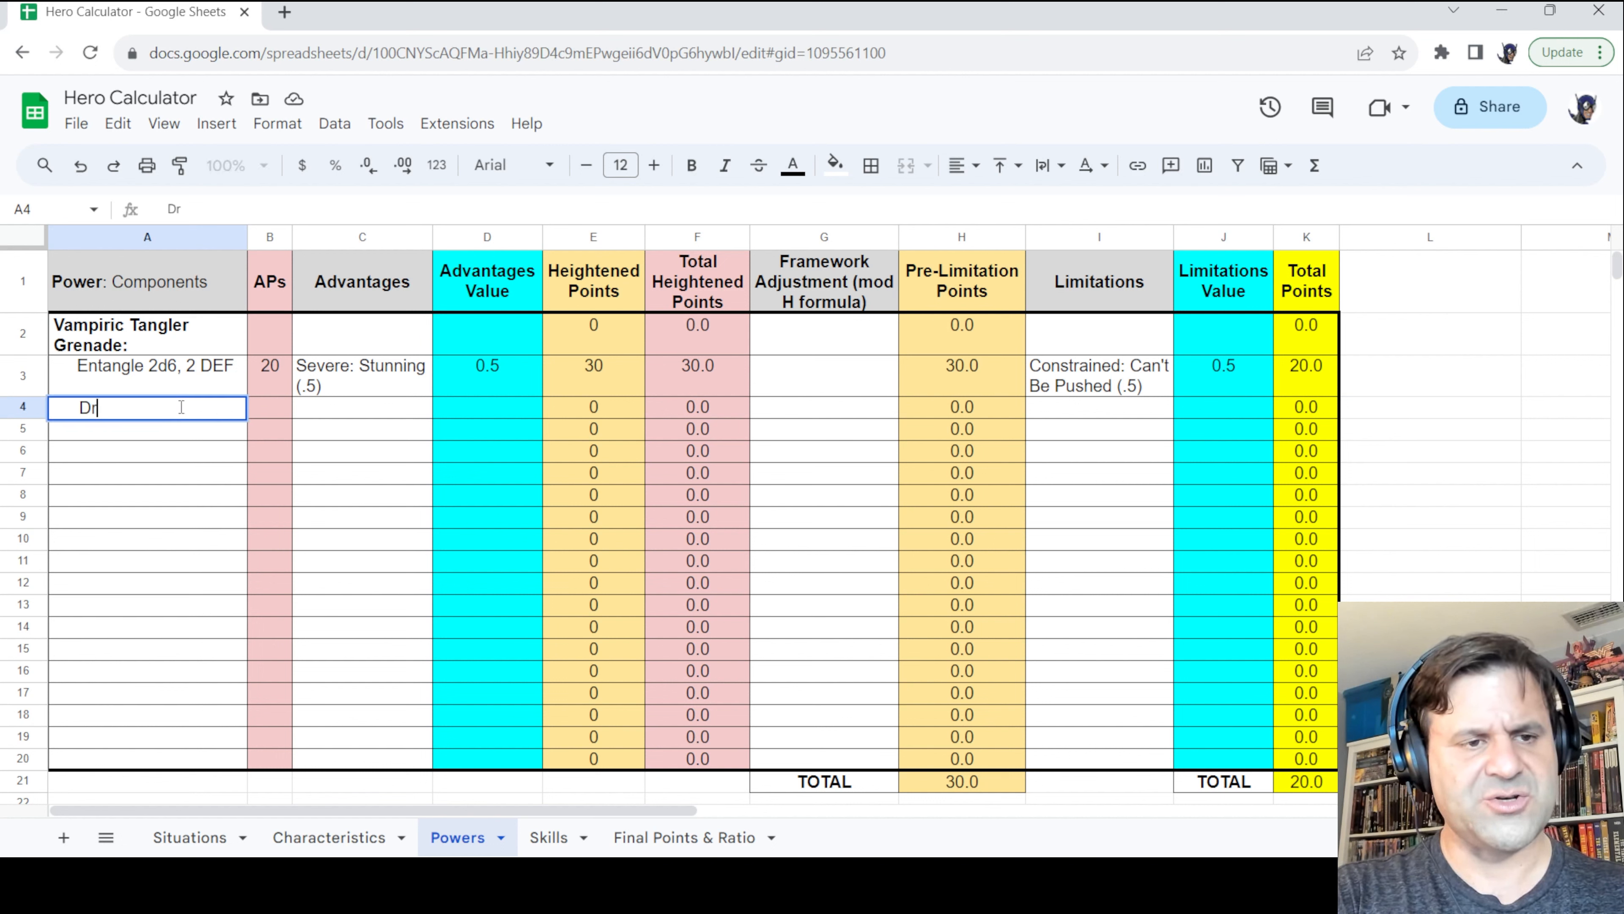
text(ain 6d6)
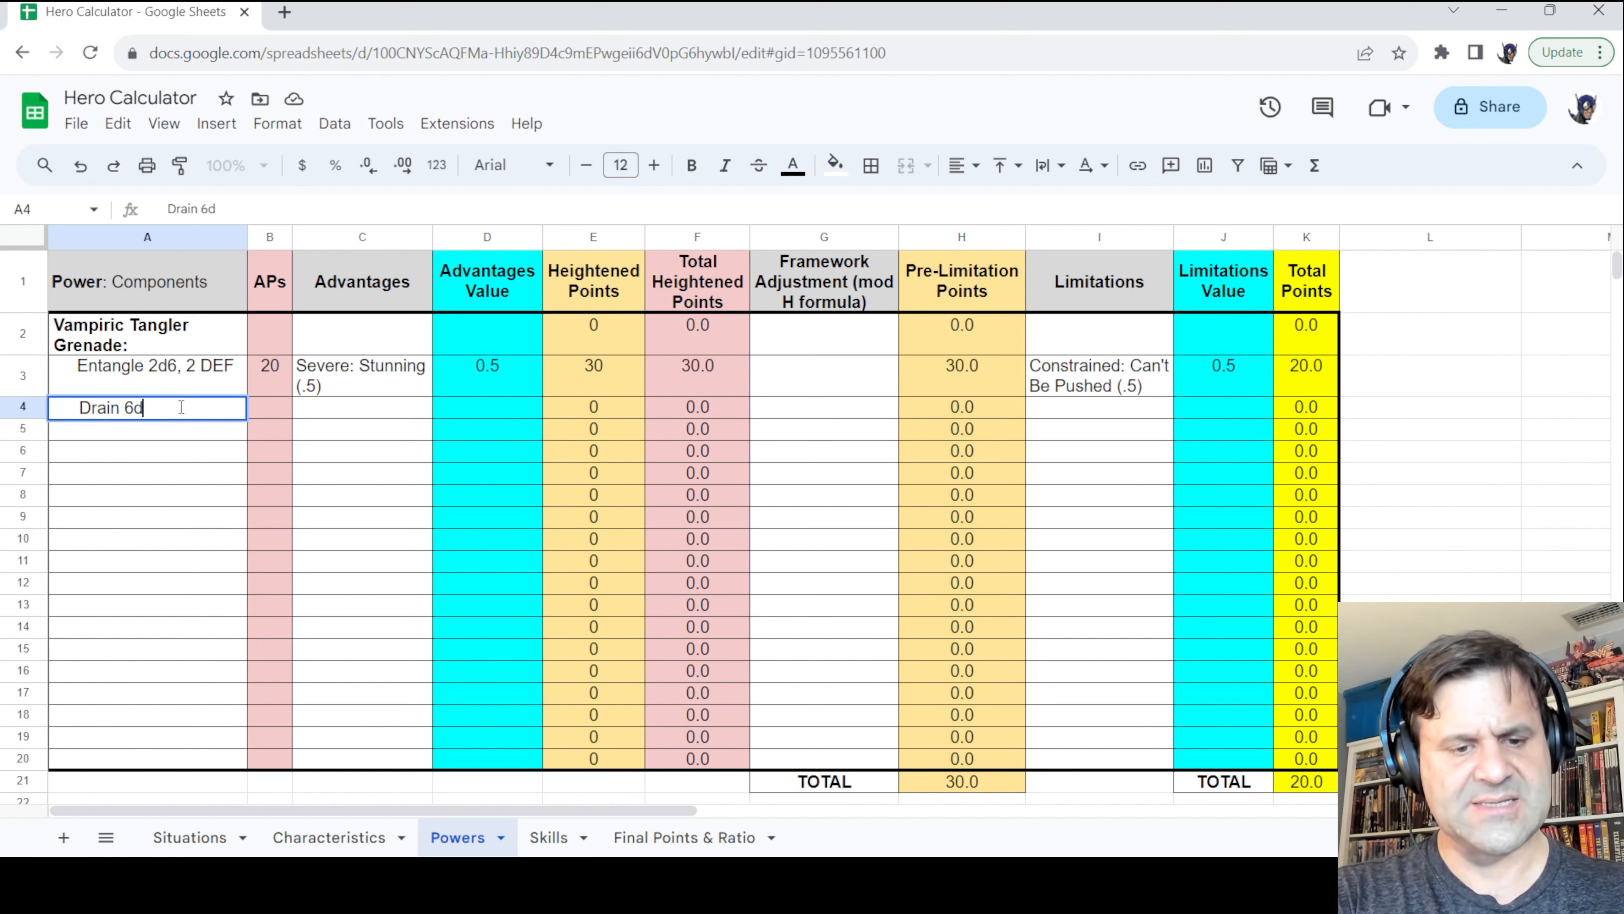
key(Return)
Adjust the leading indent of the "Drain 6d6" entry in cell A4 to line up with the Entangle entry
click(127, 389)
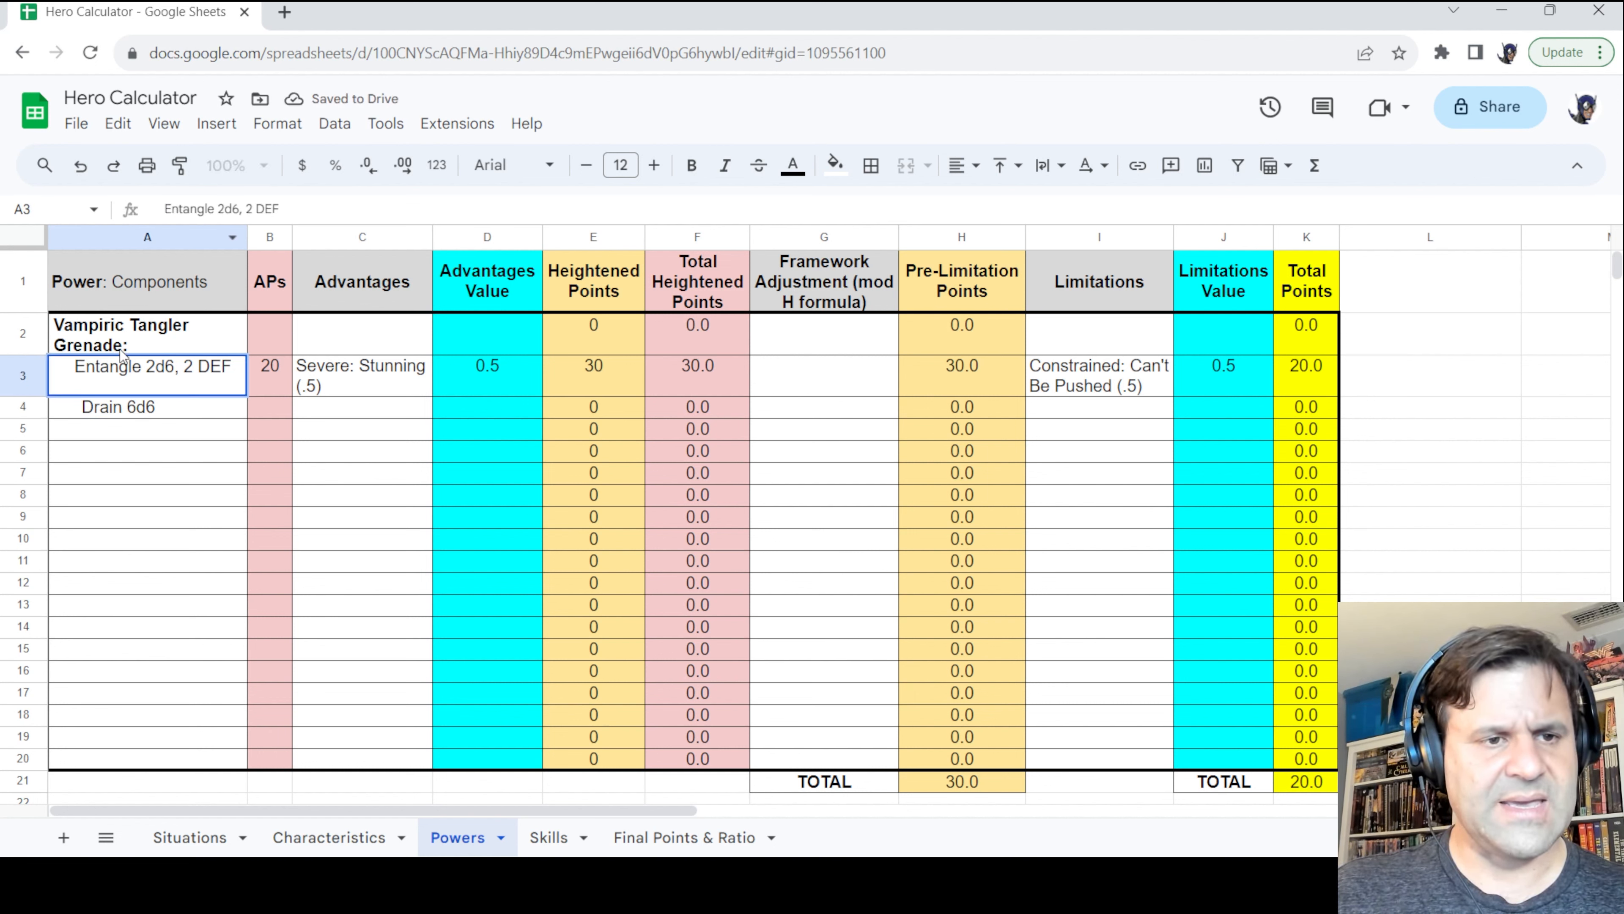
click(115, 406)
click(175, 213)
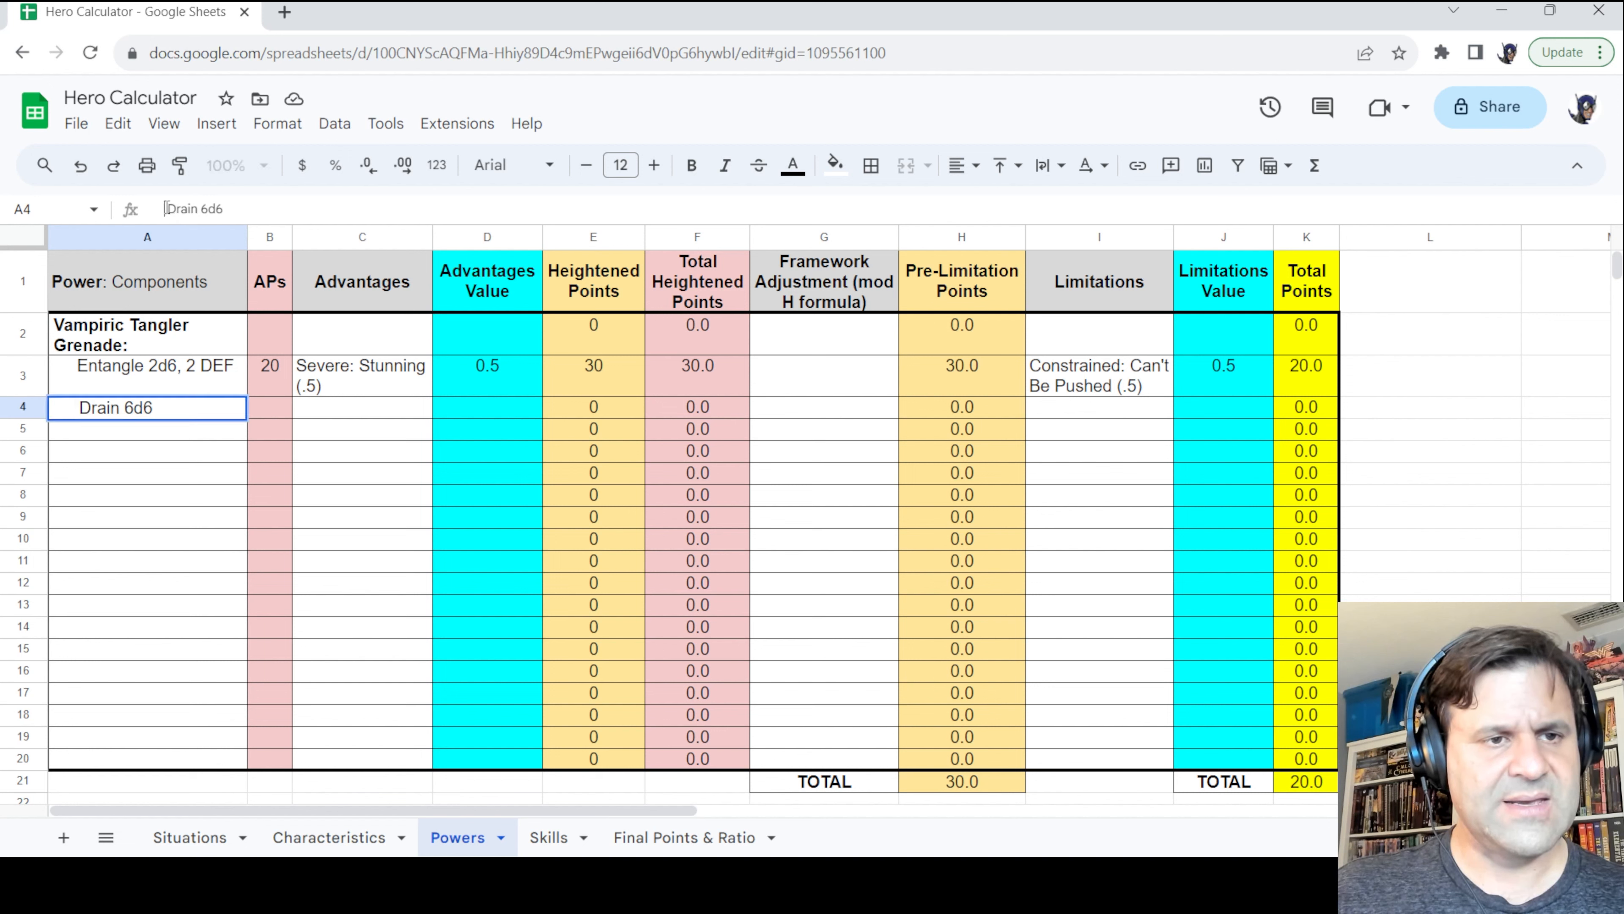
key(Return)
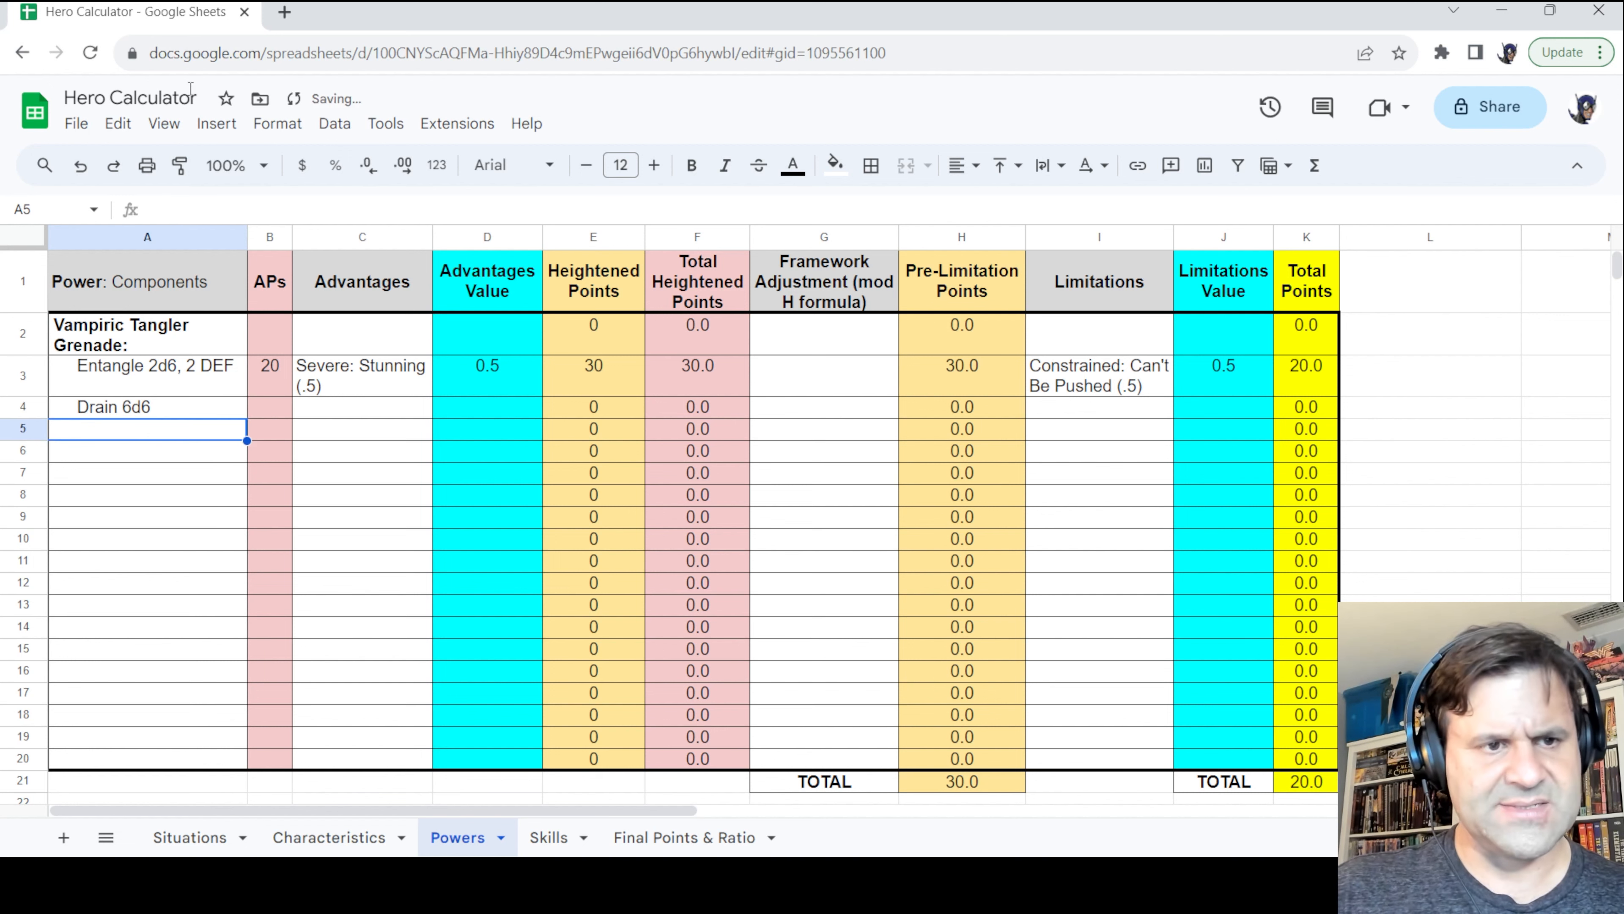
Set the Drain component's APs to 30 in cell B4
click(267, 409)
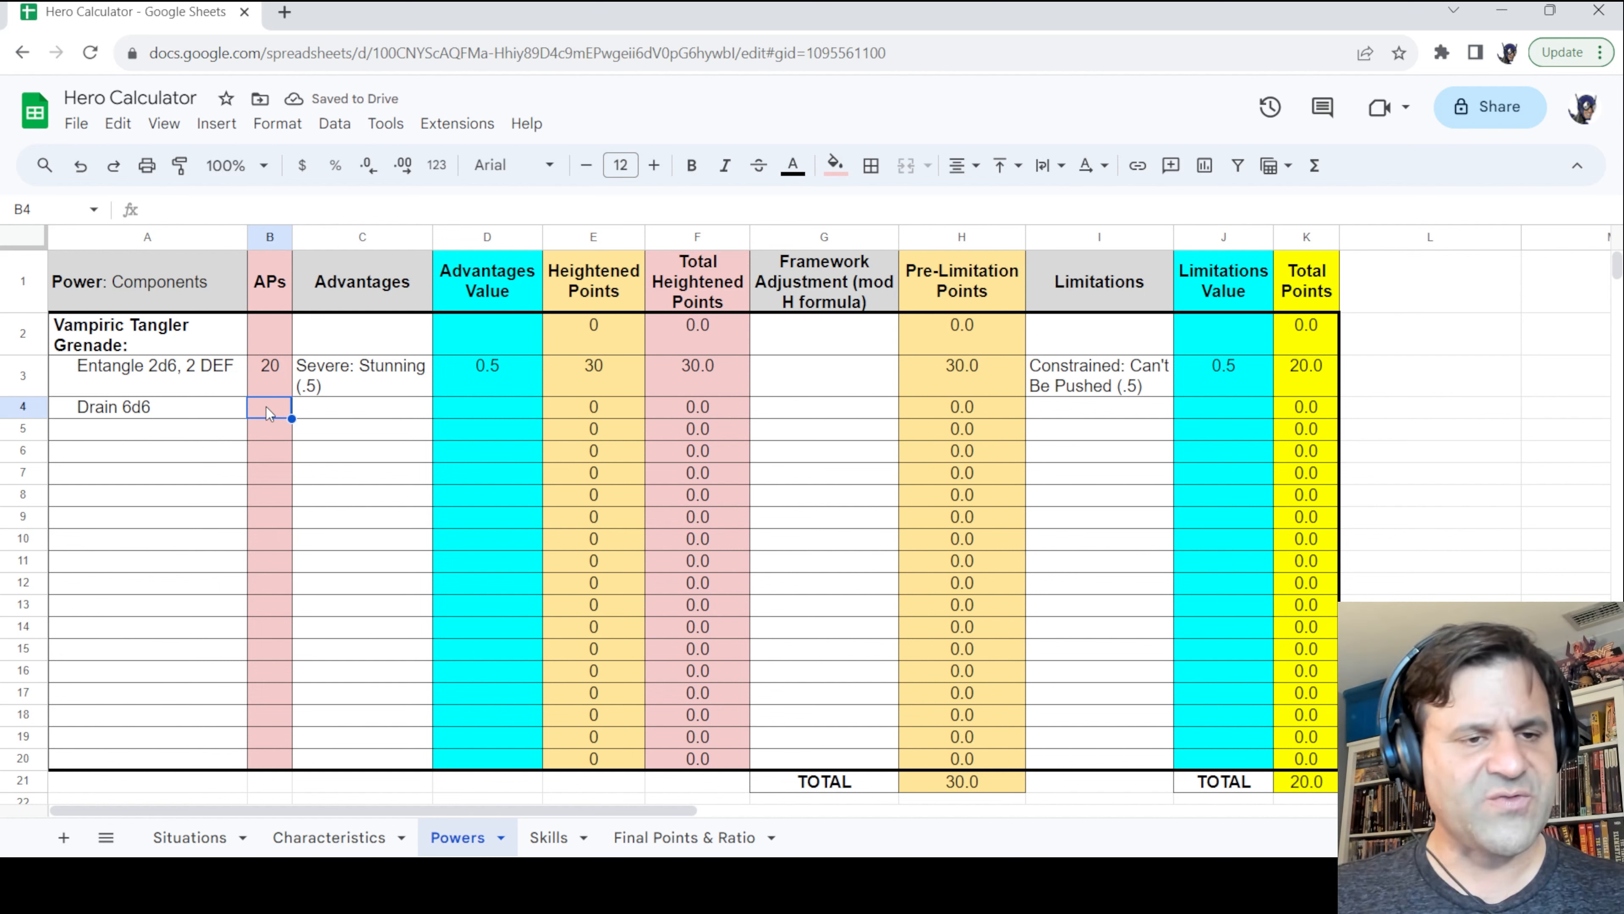
text(30)
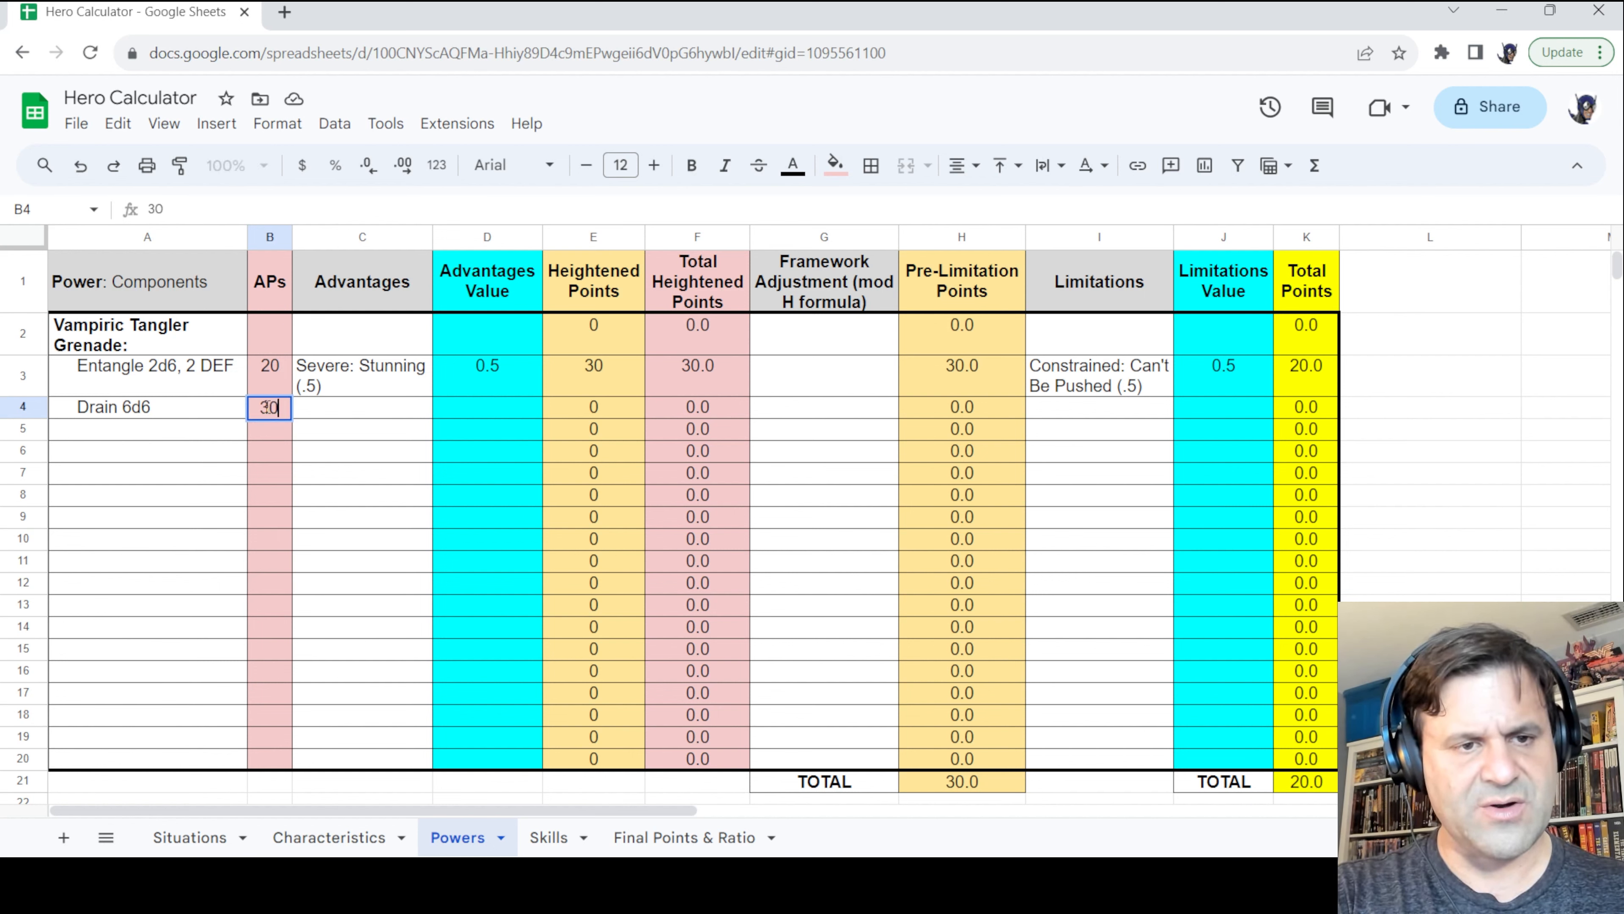
key(Return)
Enter the Drain advantage "Ranged (.5)" in cell C4 and set its Advantages Value to .5 in D4
click(343, 407)
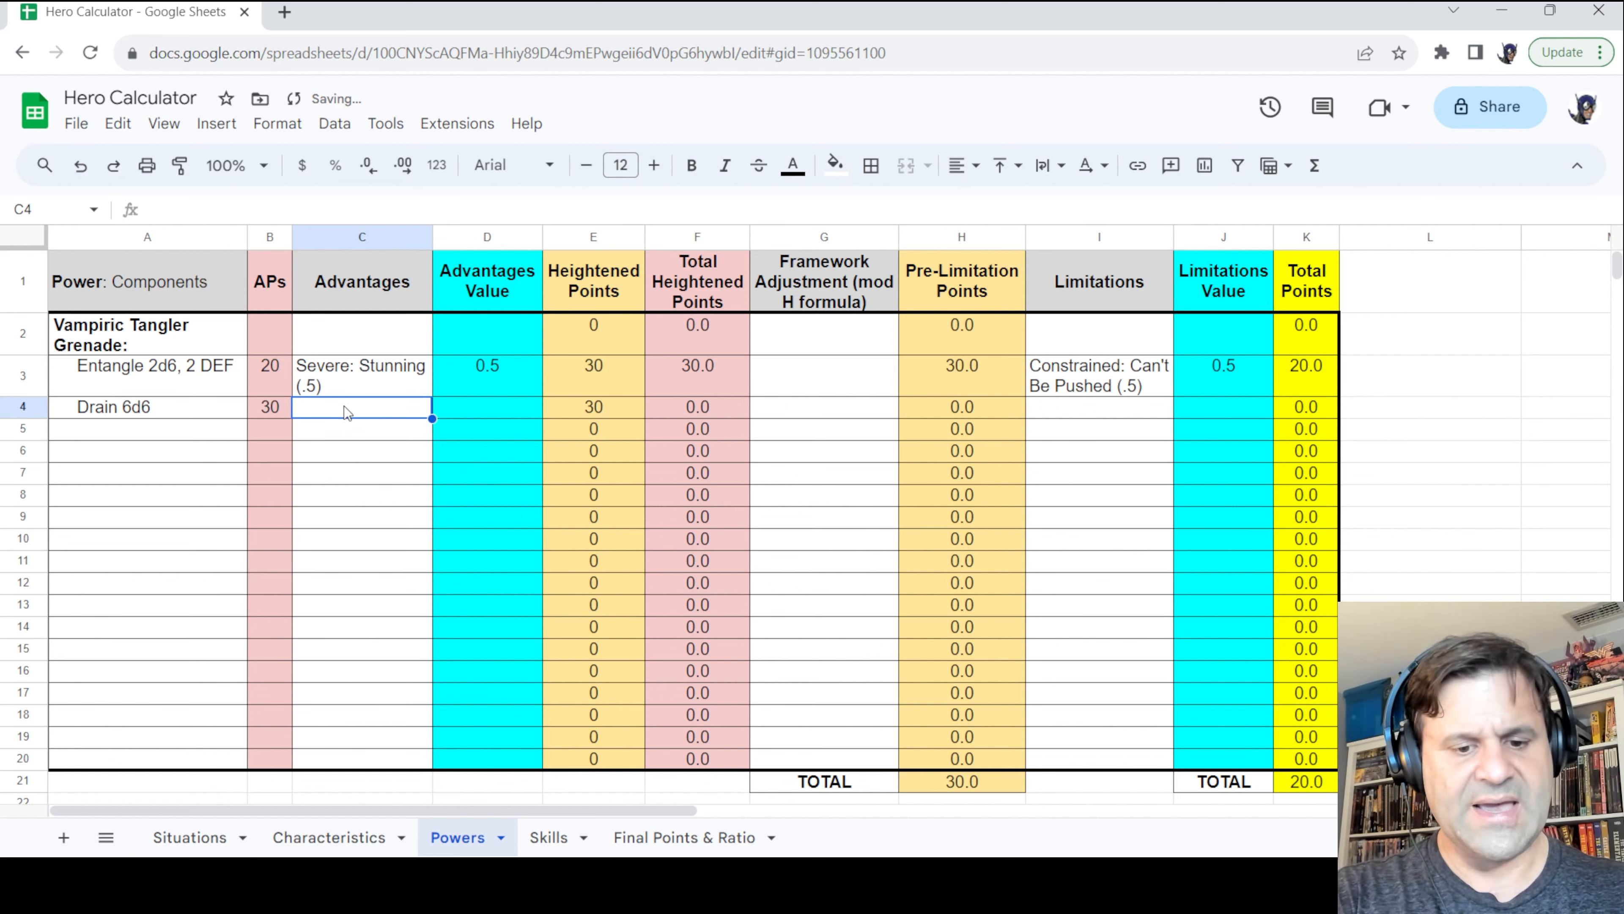
text(Ranged (.)
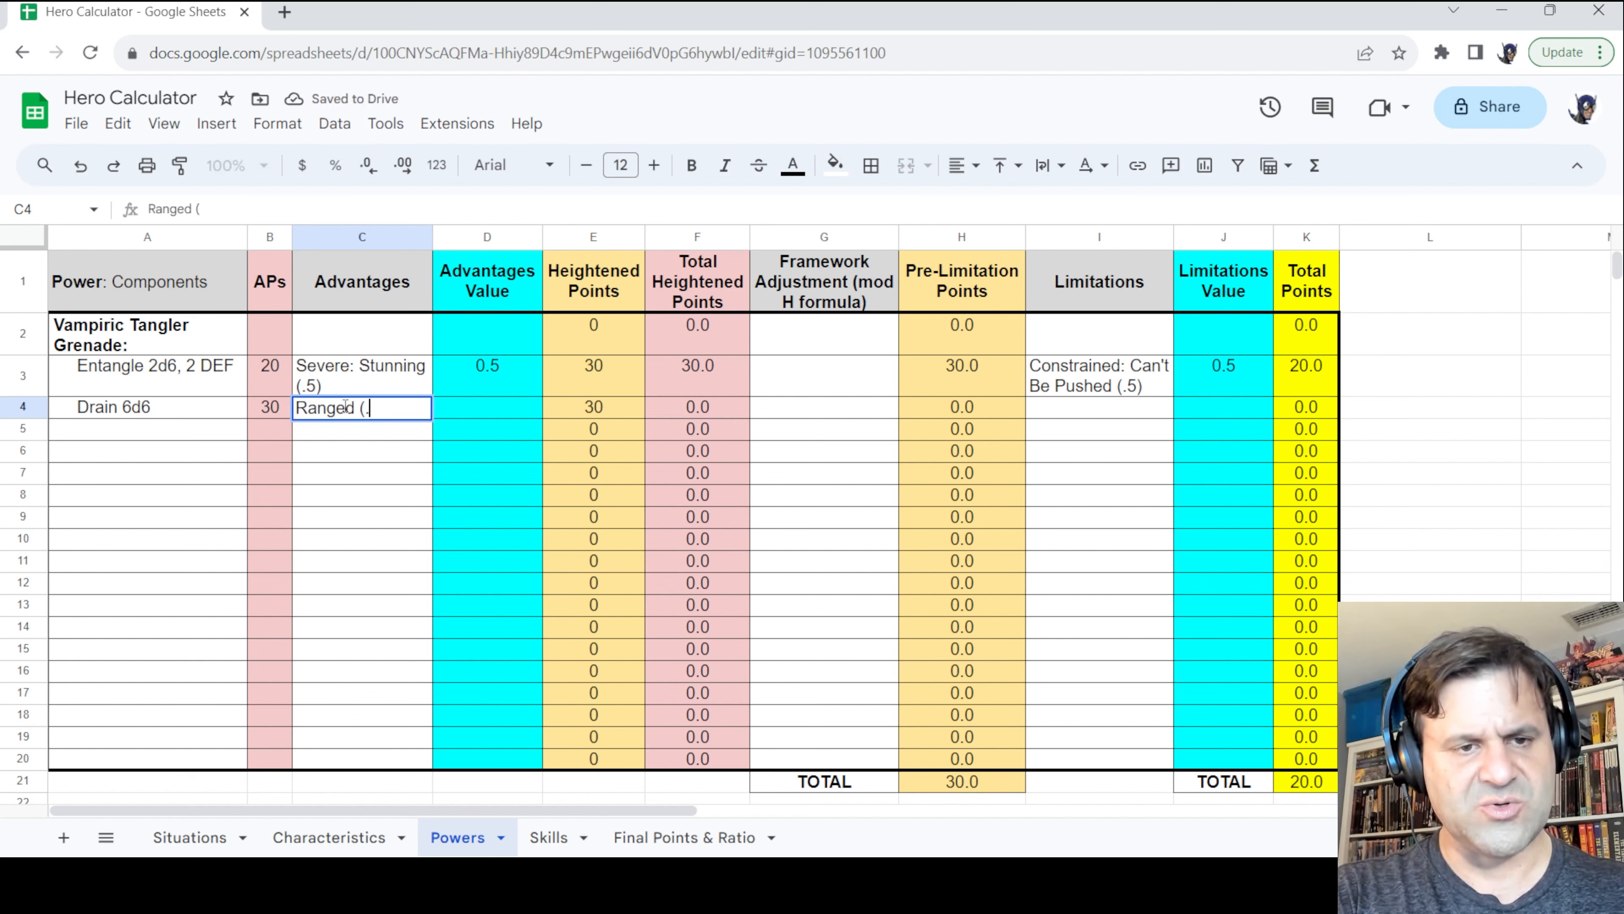
text(5))
key(Return)
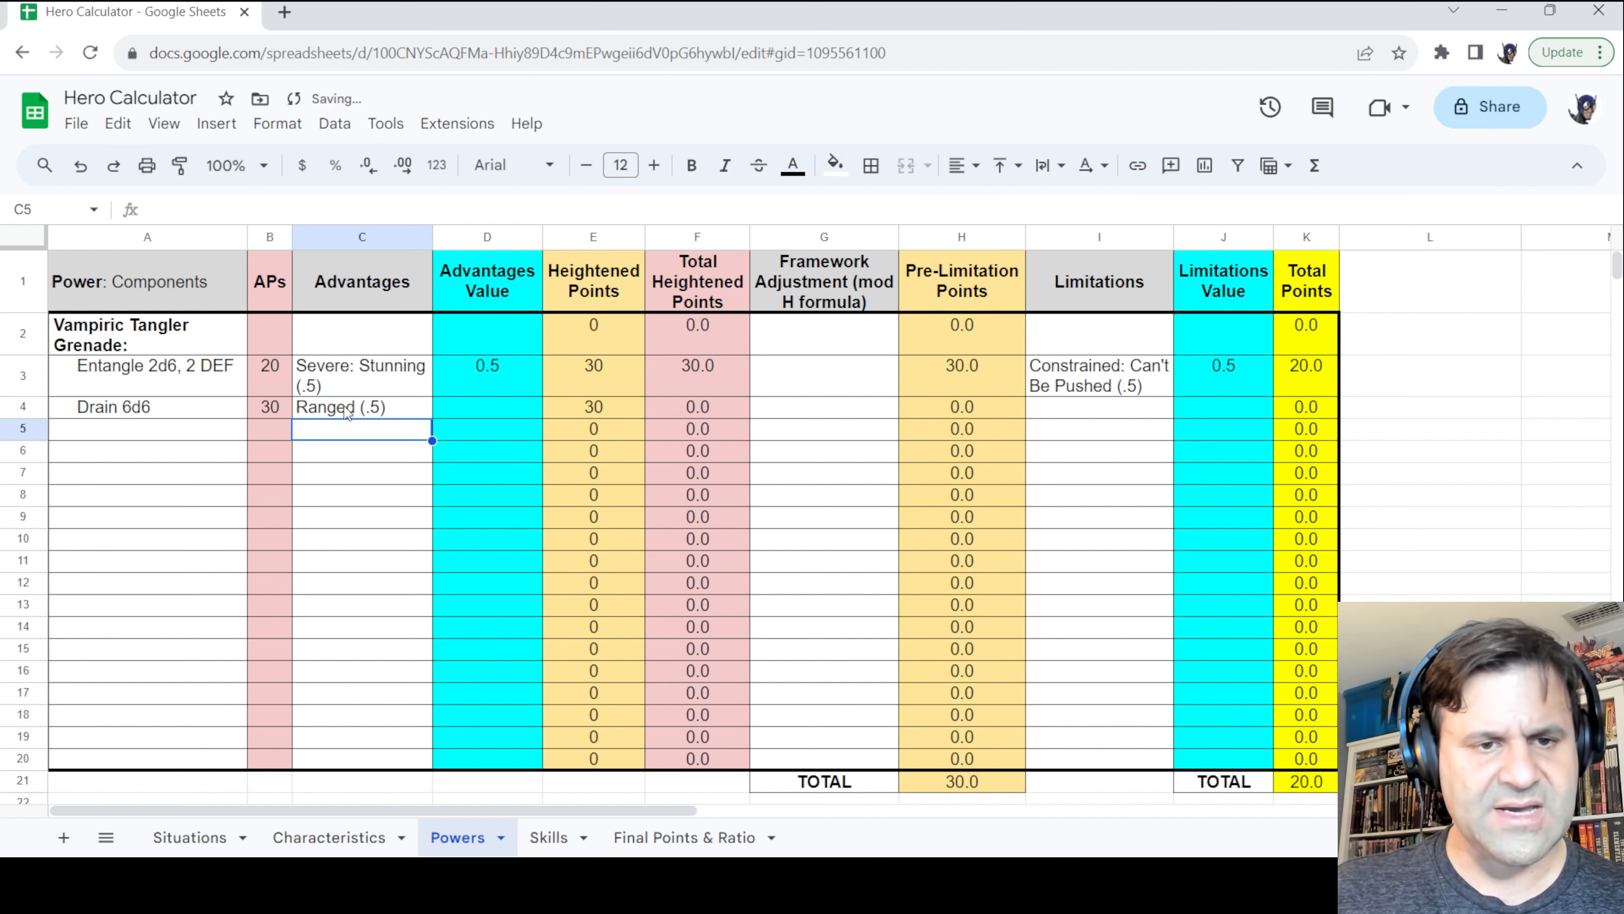
click(503, 404)
text(.5)
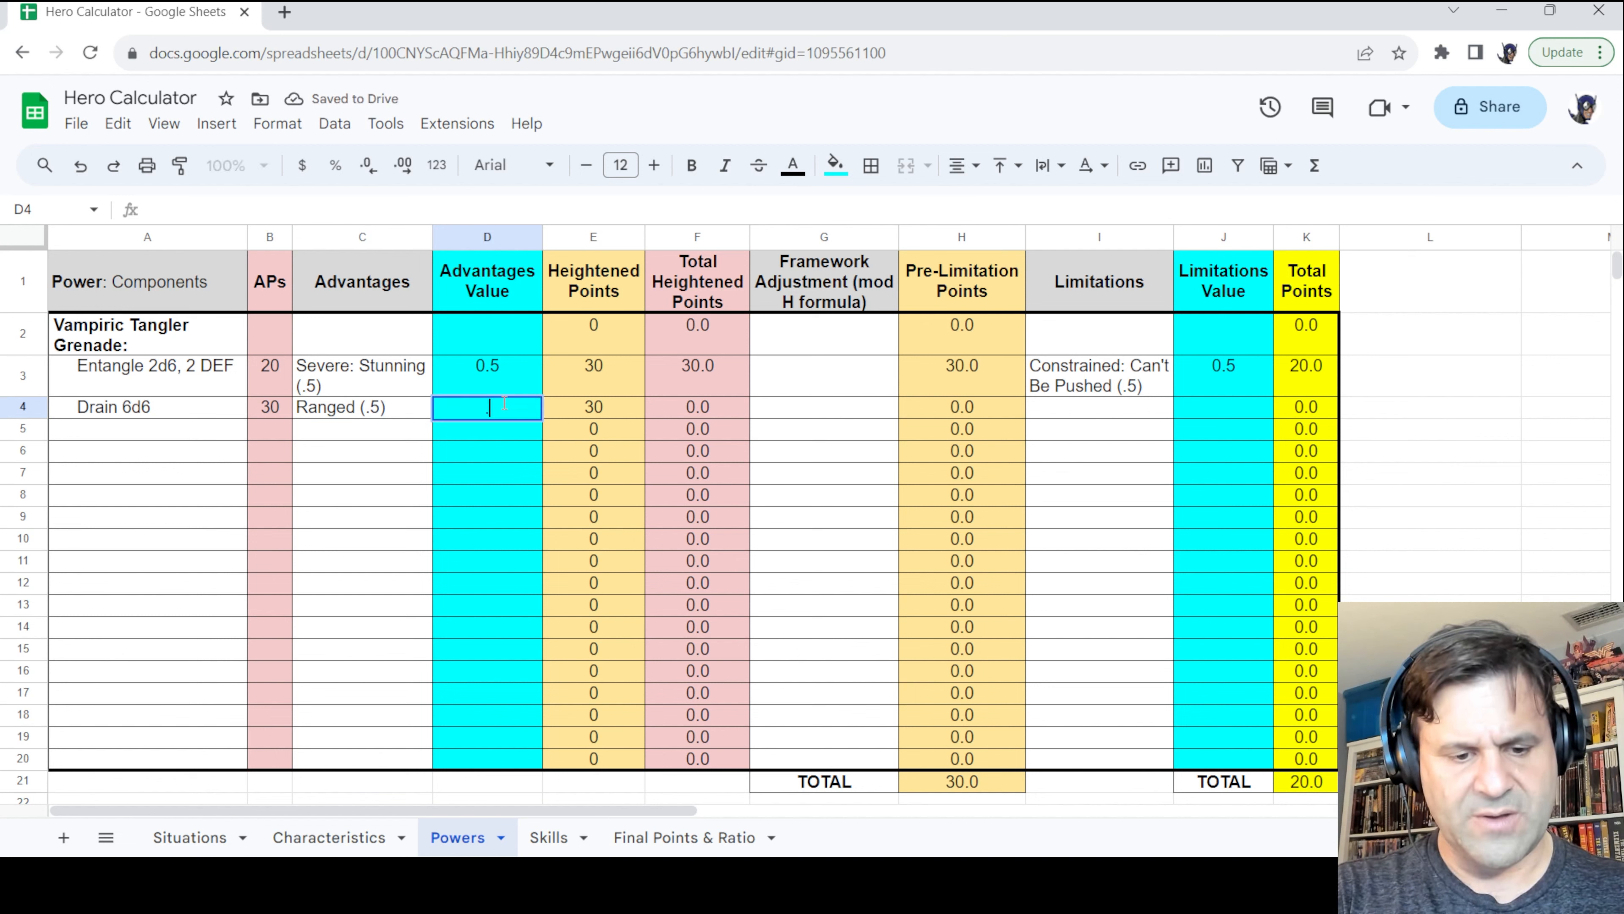
key(Return)
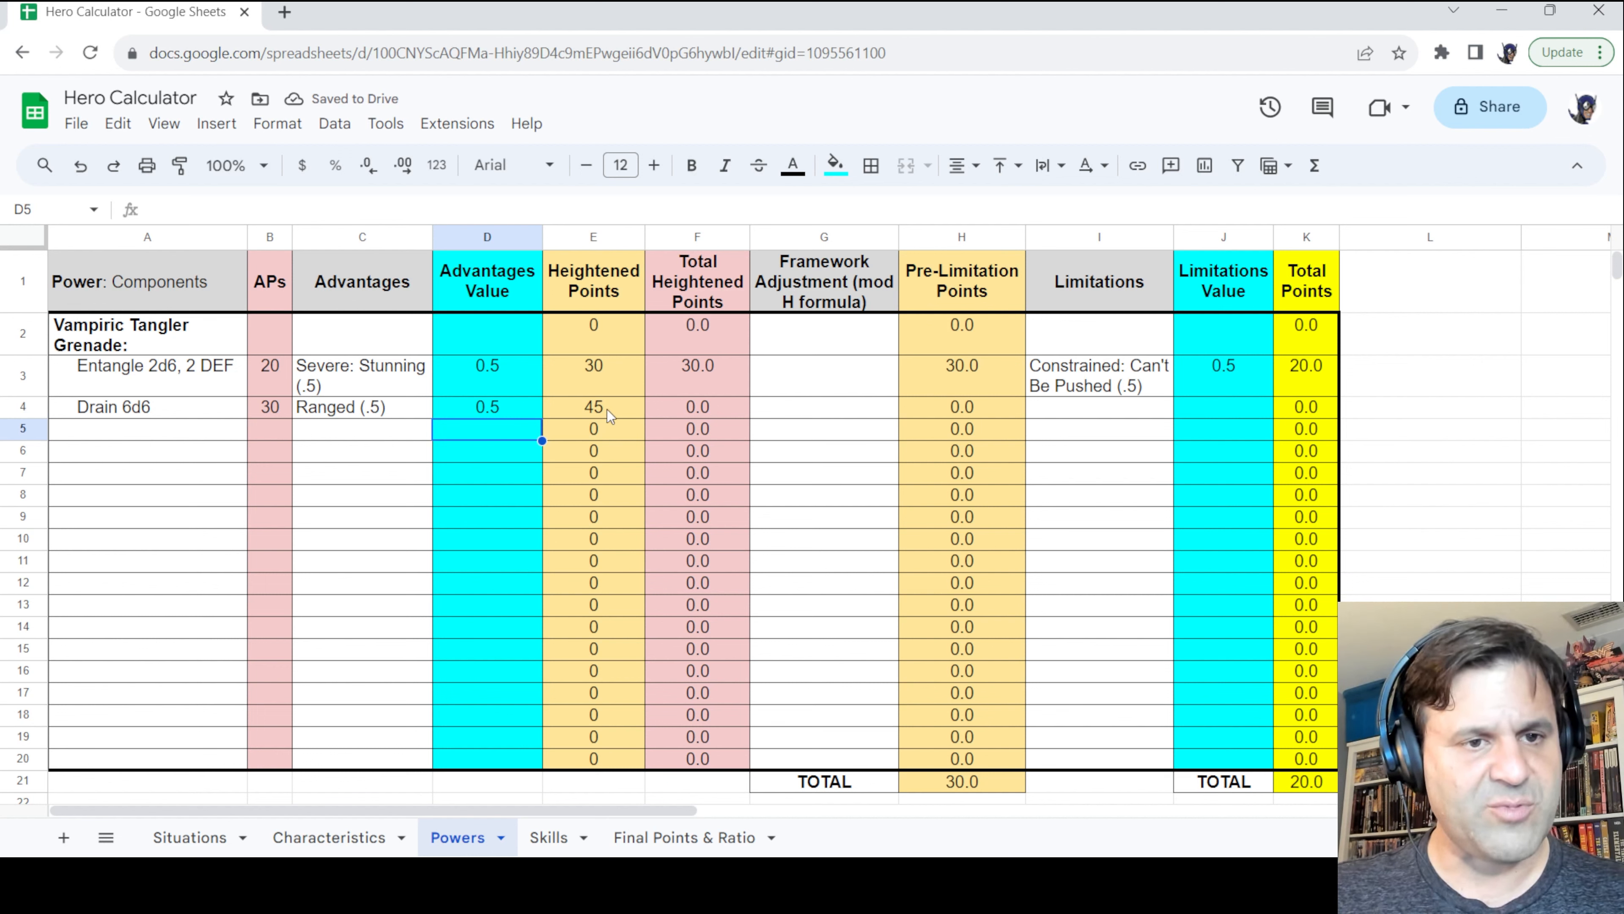
Check the Drain component's Heightened Points formula and set its Total Heightened Points to 45 in cell F4
click(586, 411)
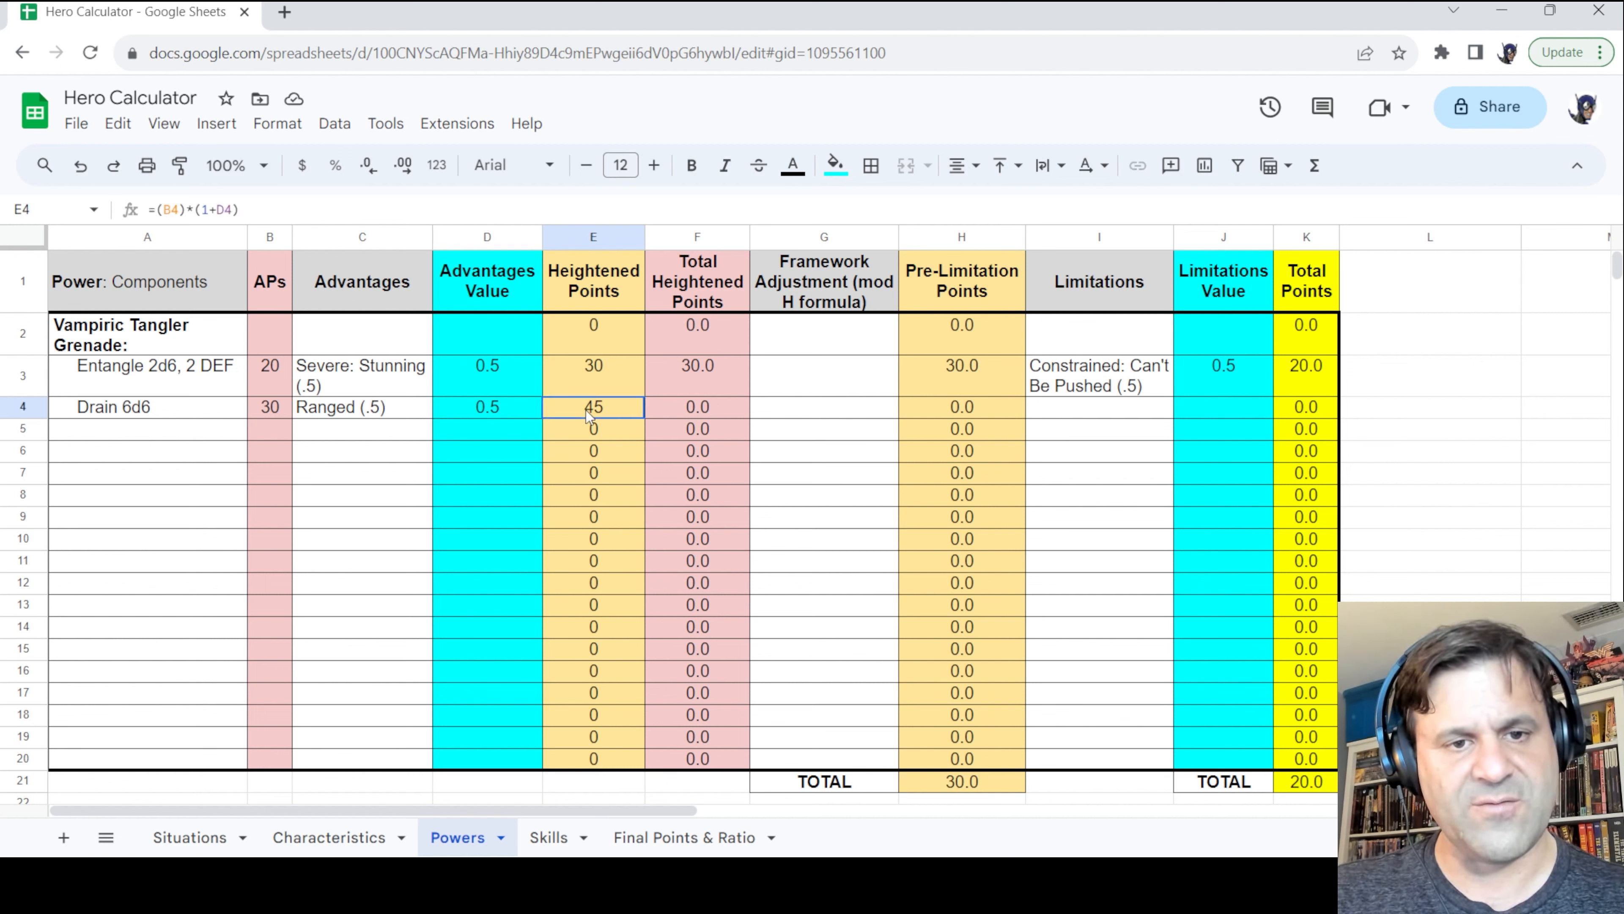
click(699, 412)
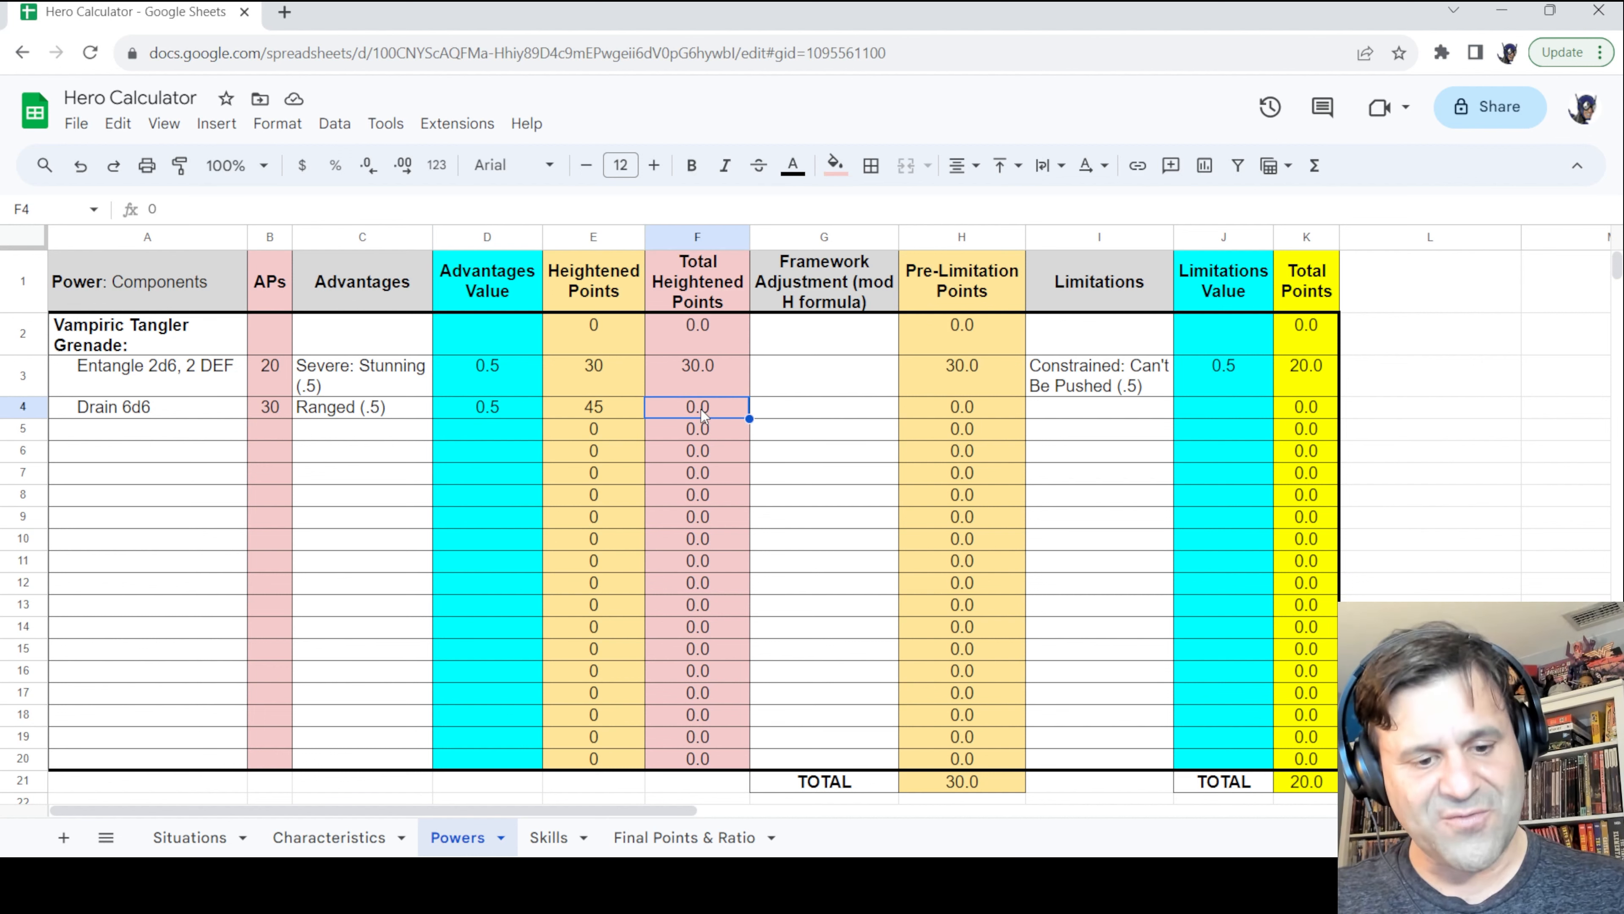
text(45)
key(Return)
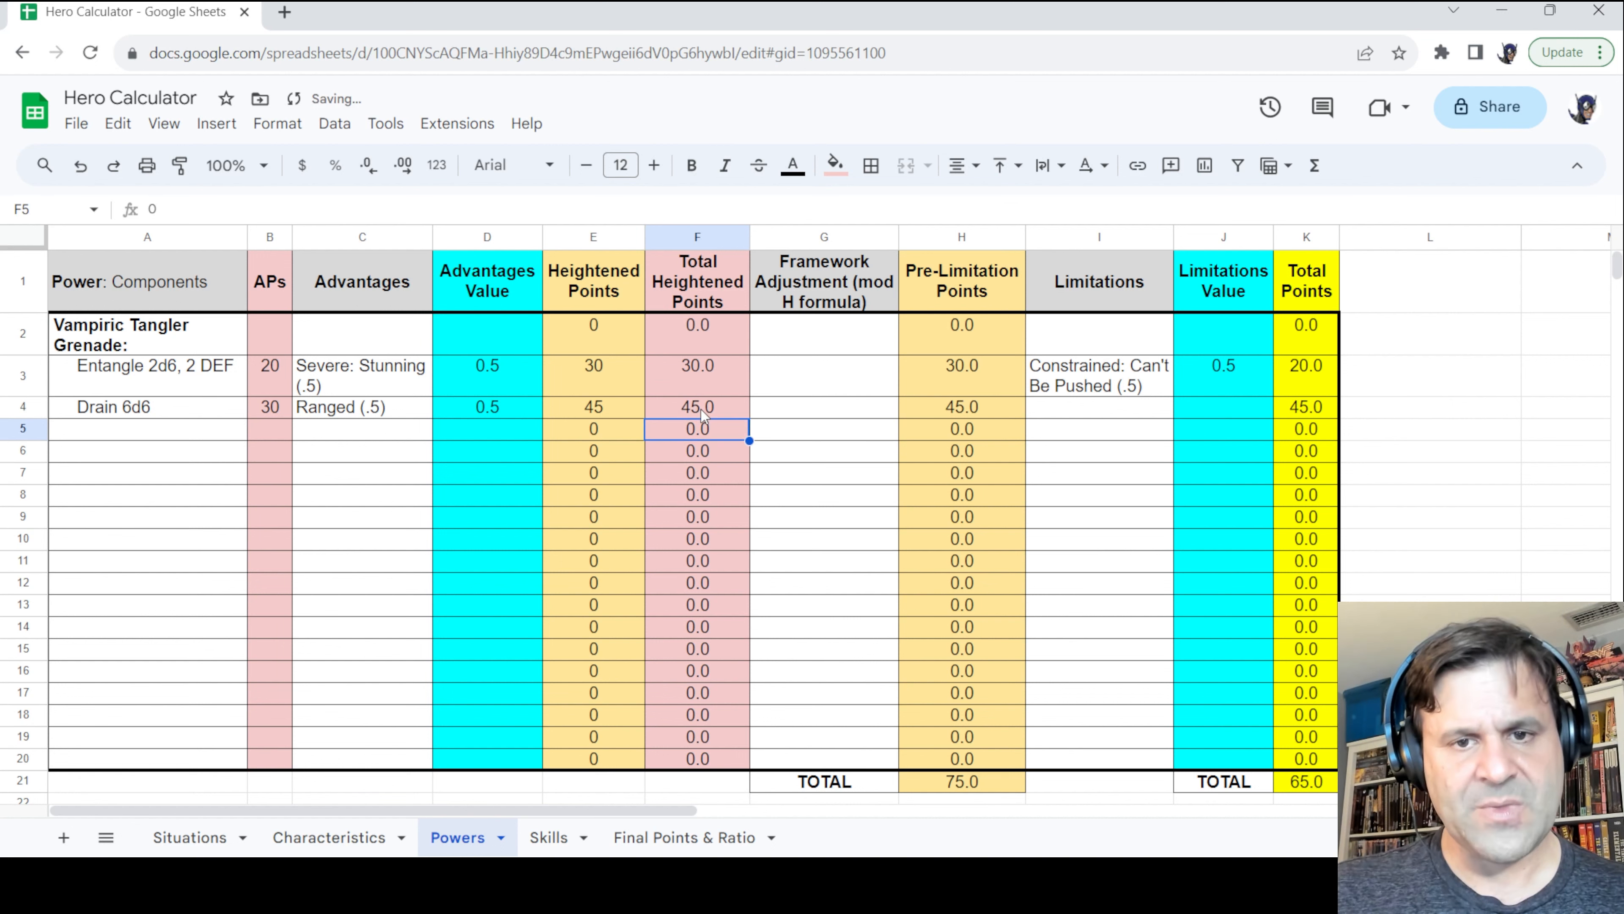
Enter the limitation "Tricky: Mild Activation (.25)" for the Drain component in cell I4
click(1078, 408)
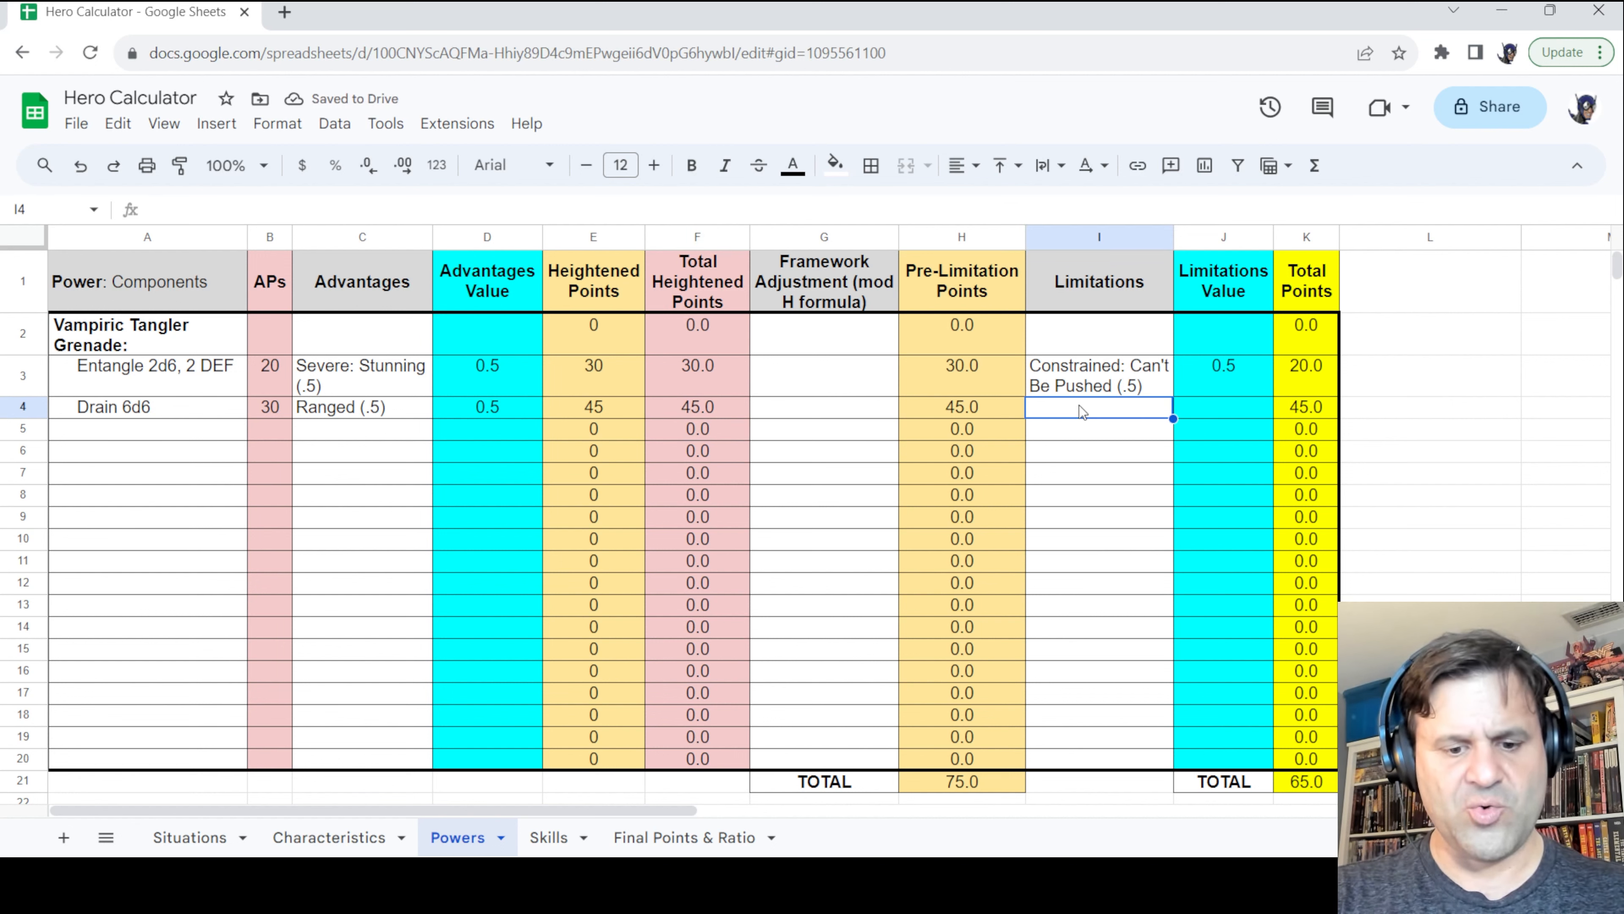
text(Tric)
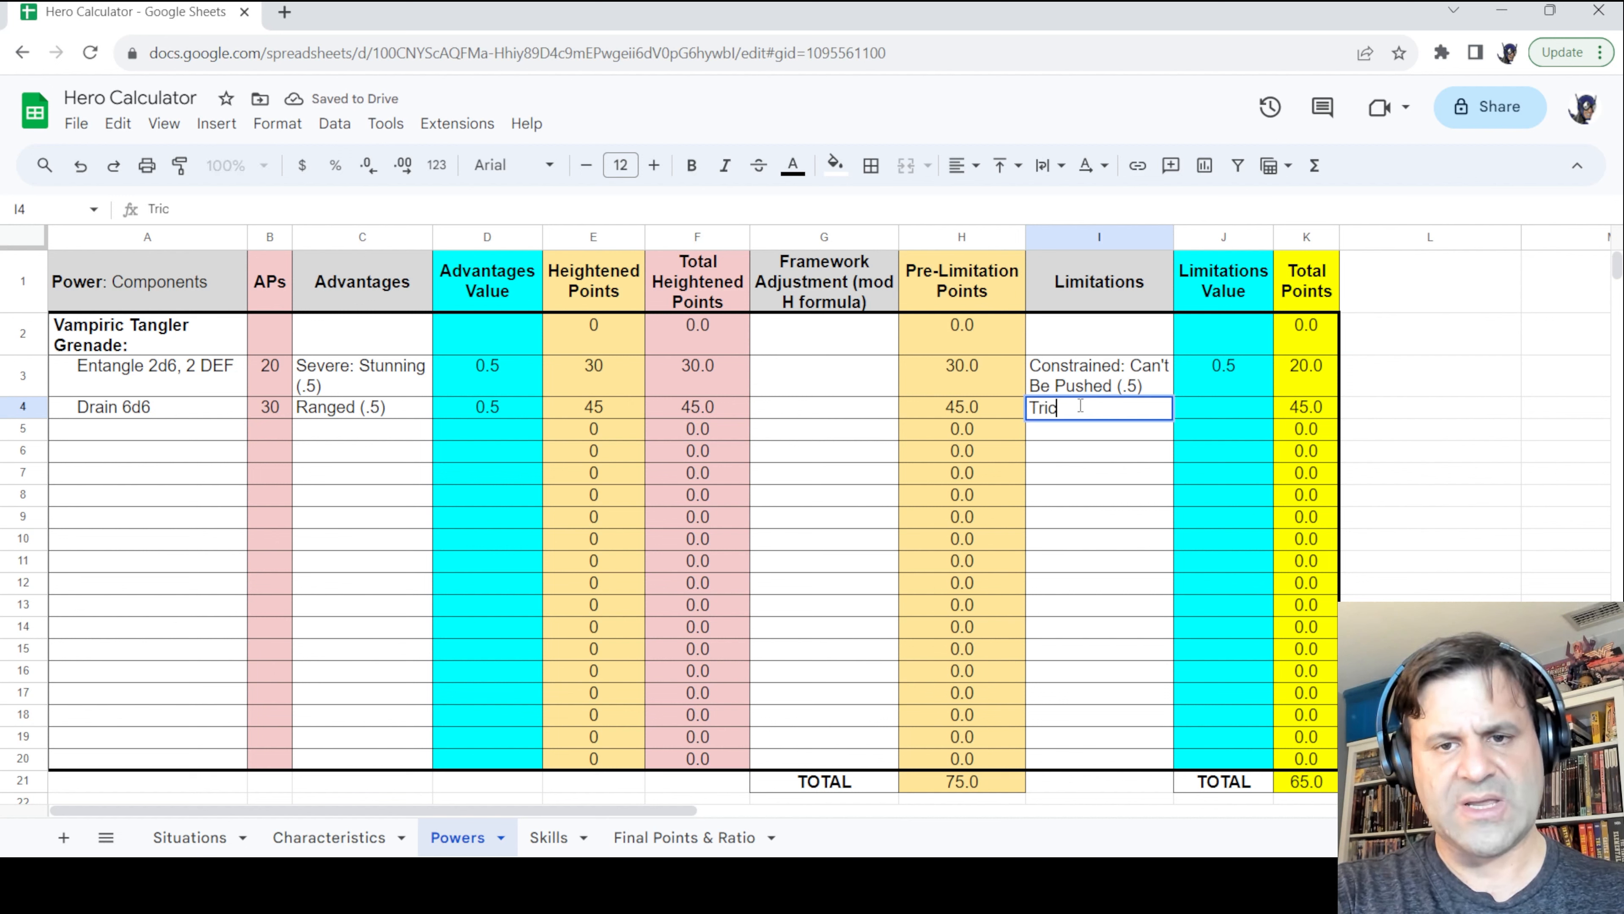
text(ky: Mild)
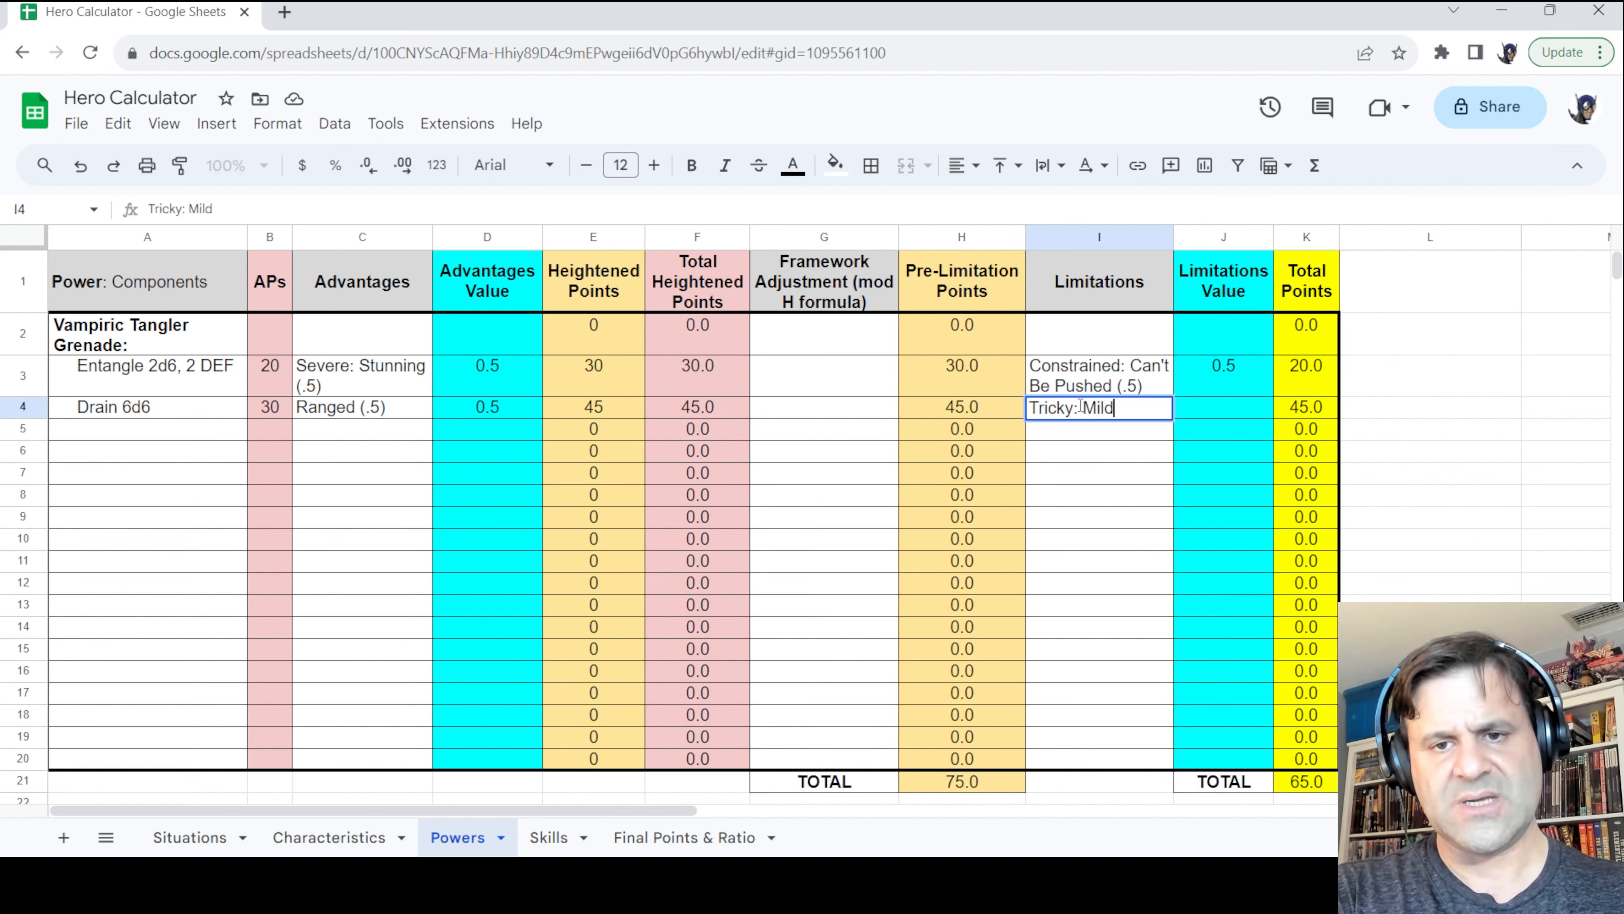
text( Activatio)
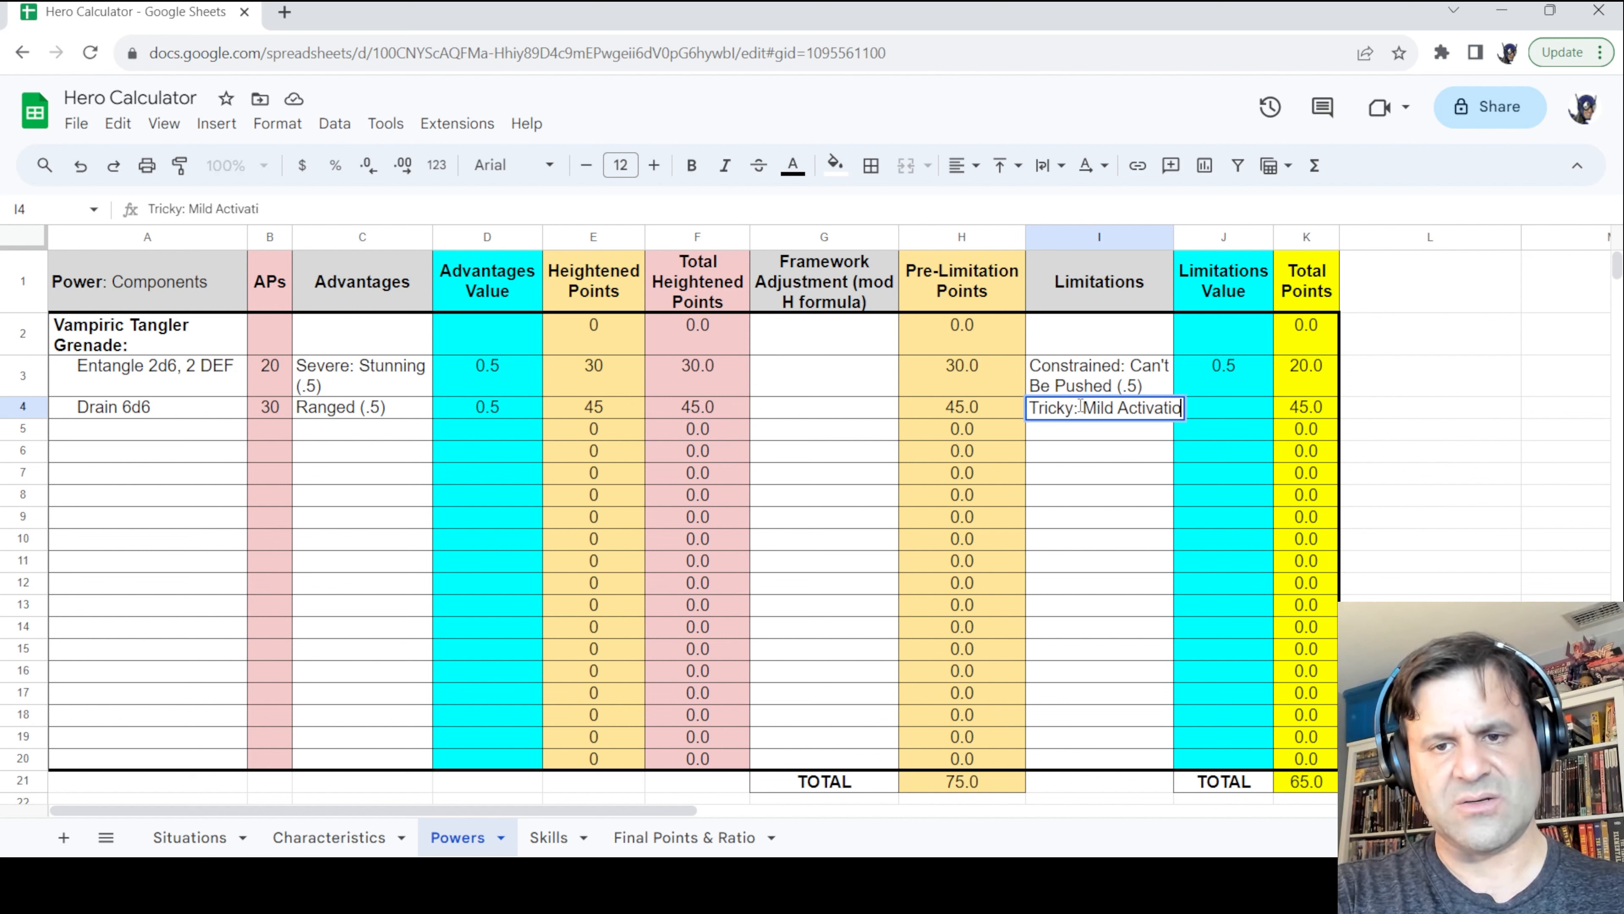
text(n (.25))
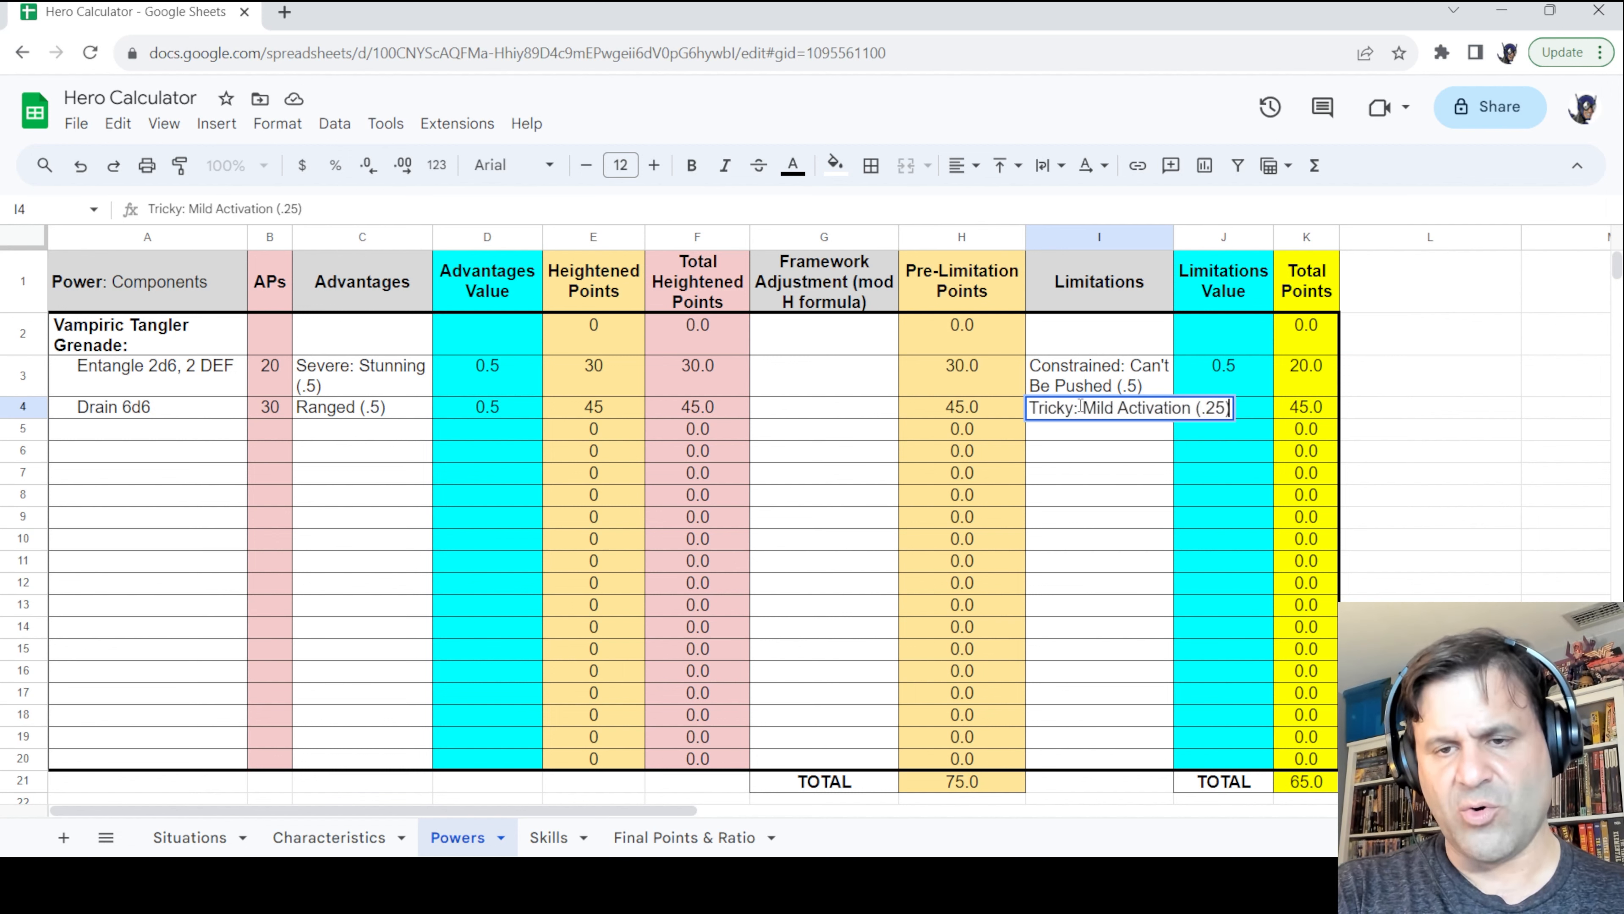
key(Return)
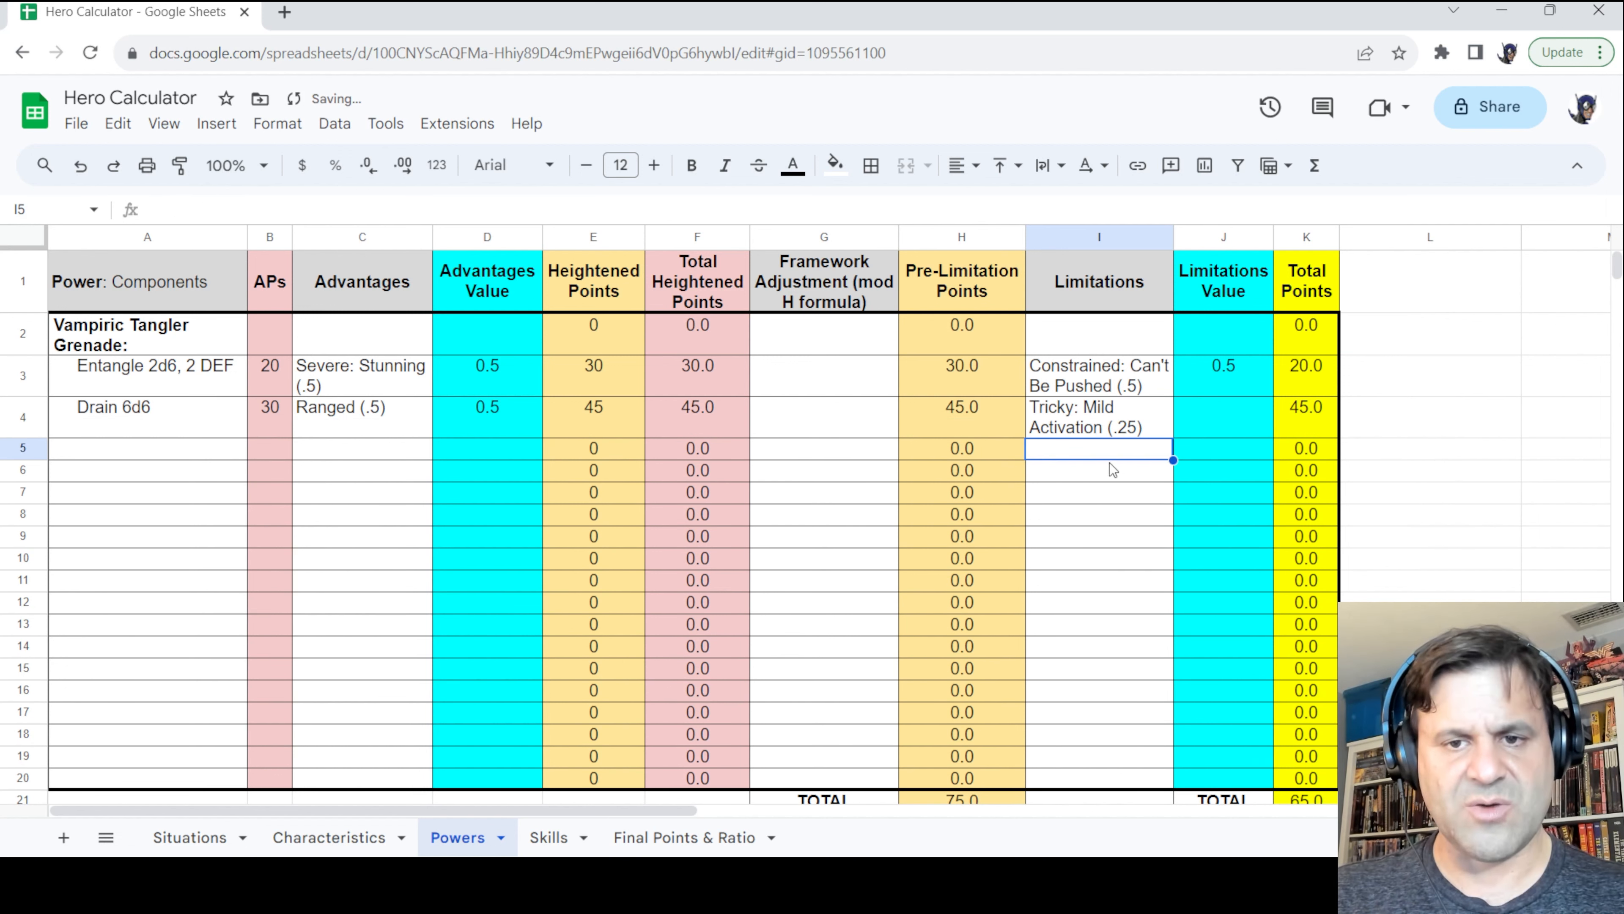
Set the Drain component's Limitations Value to .25 in cell J4 and check its Total Points formula
click(1225, 421)
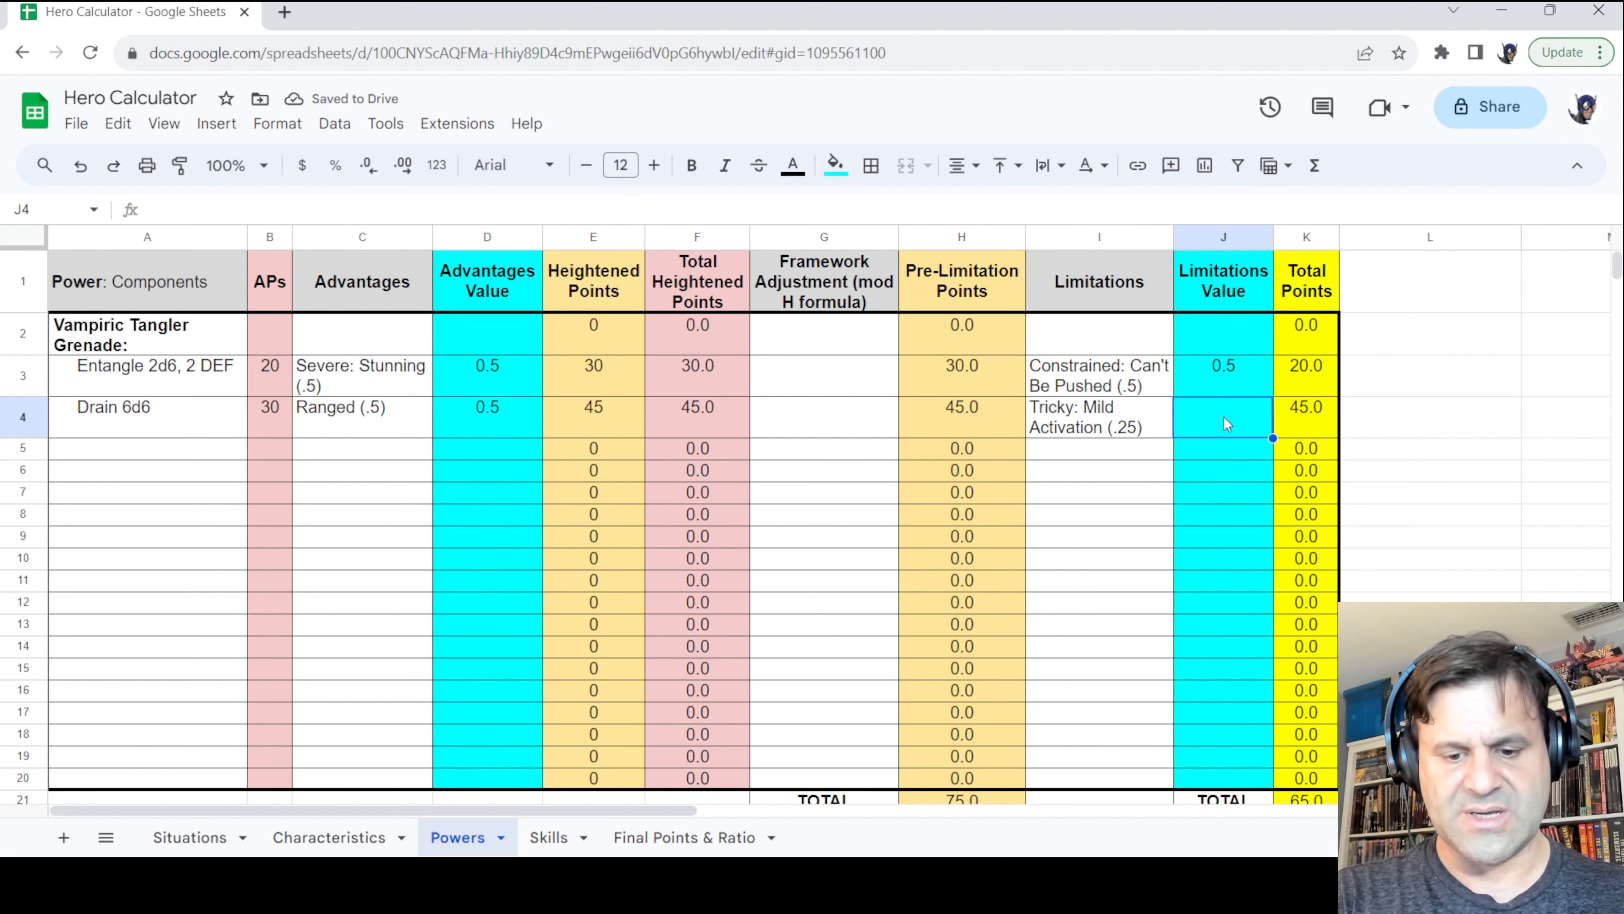
text(.25)
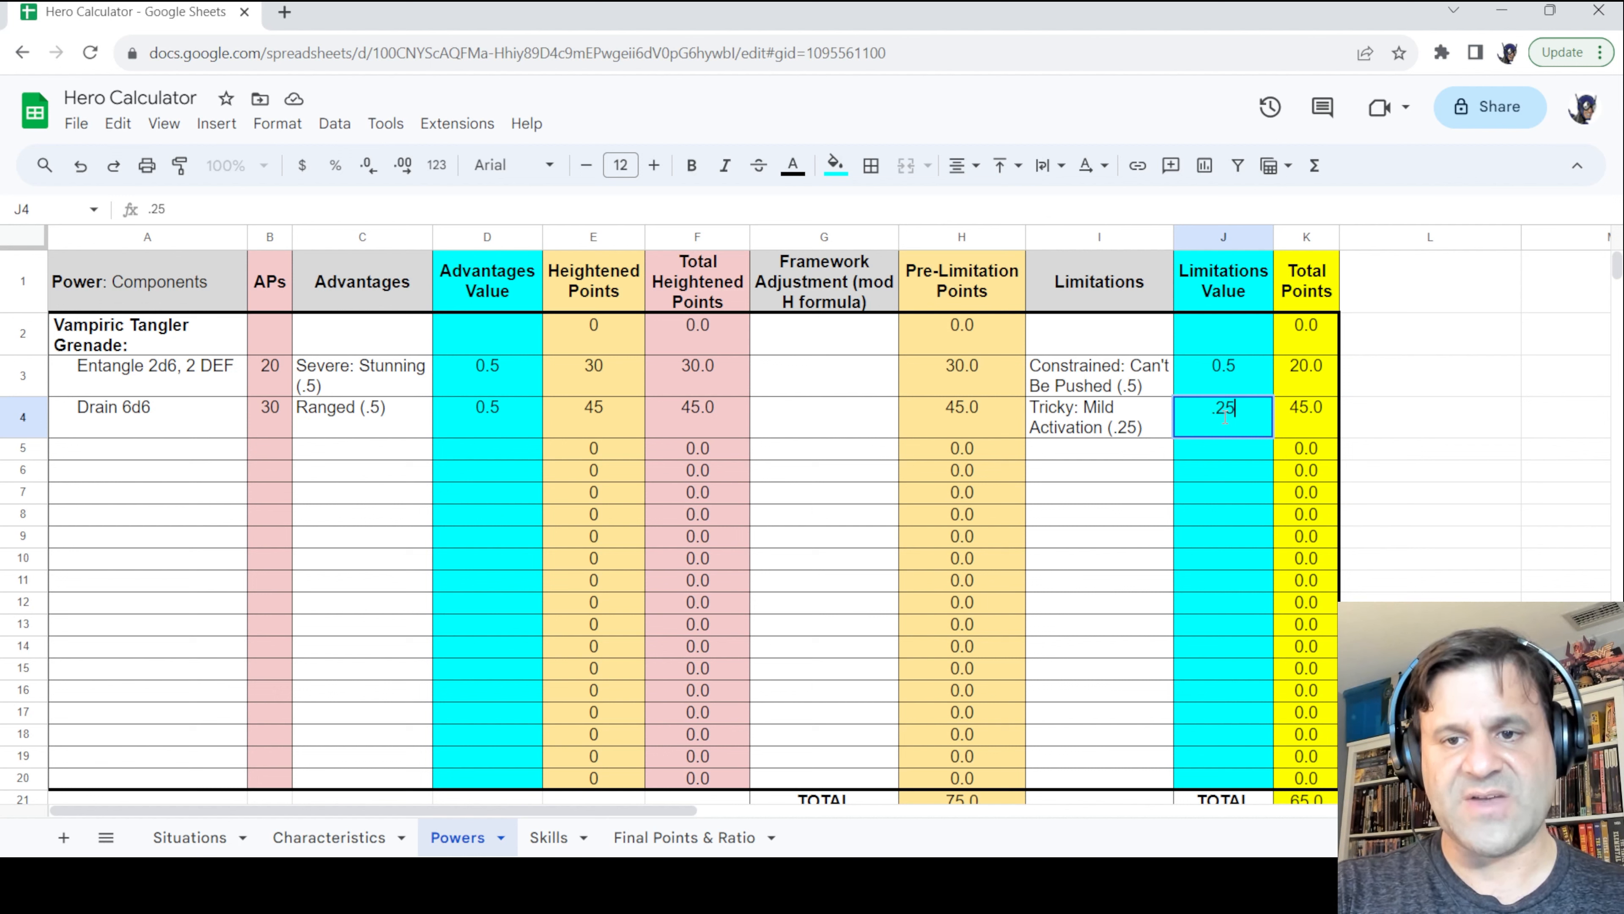
key(Return)
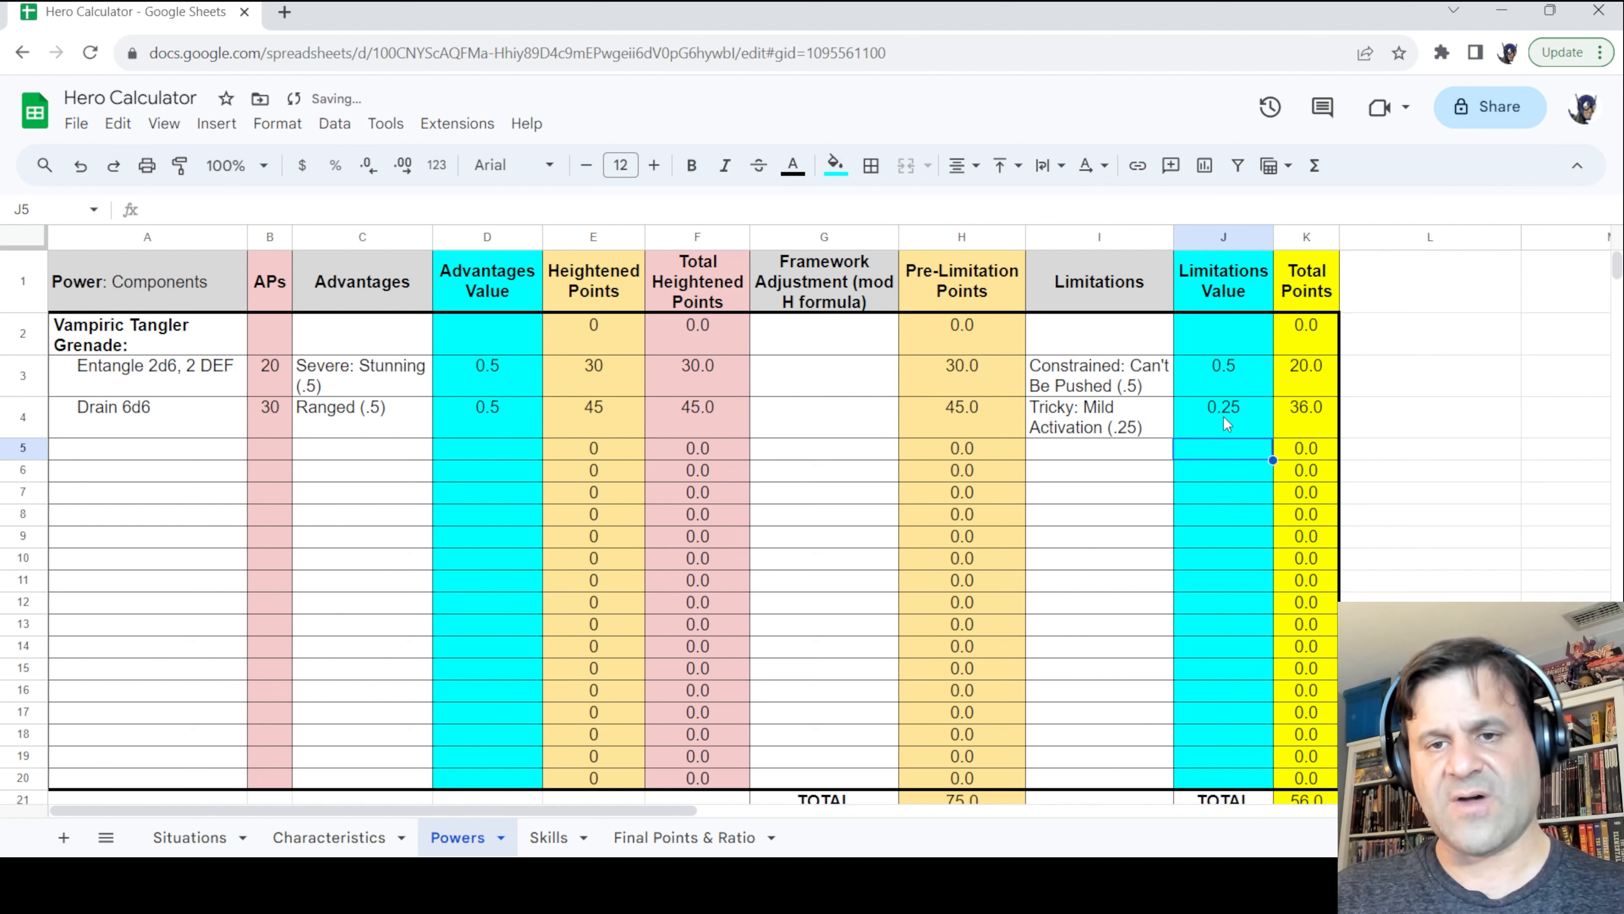
click(1309, 409)
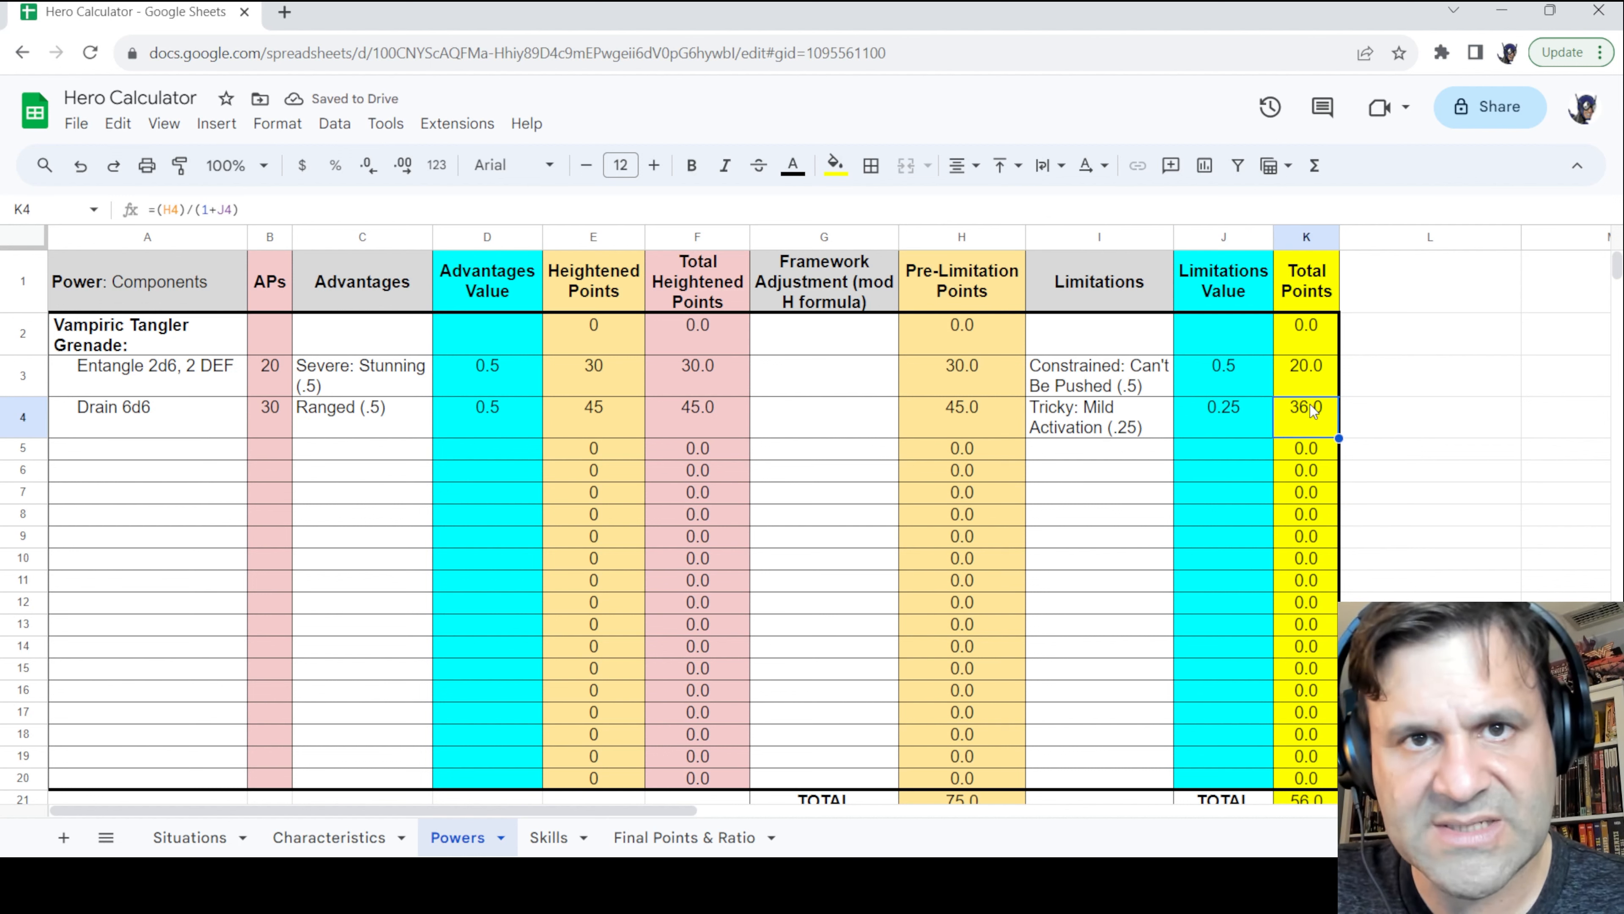
click(1364, 375)
click(1352, 416)
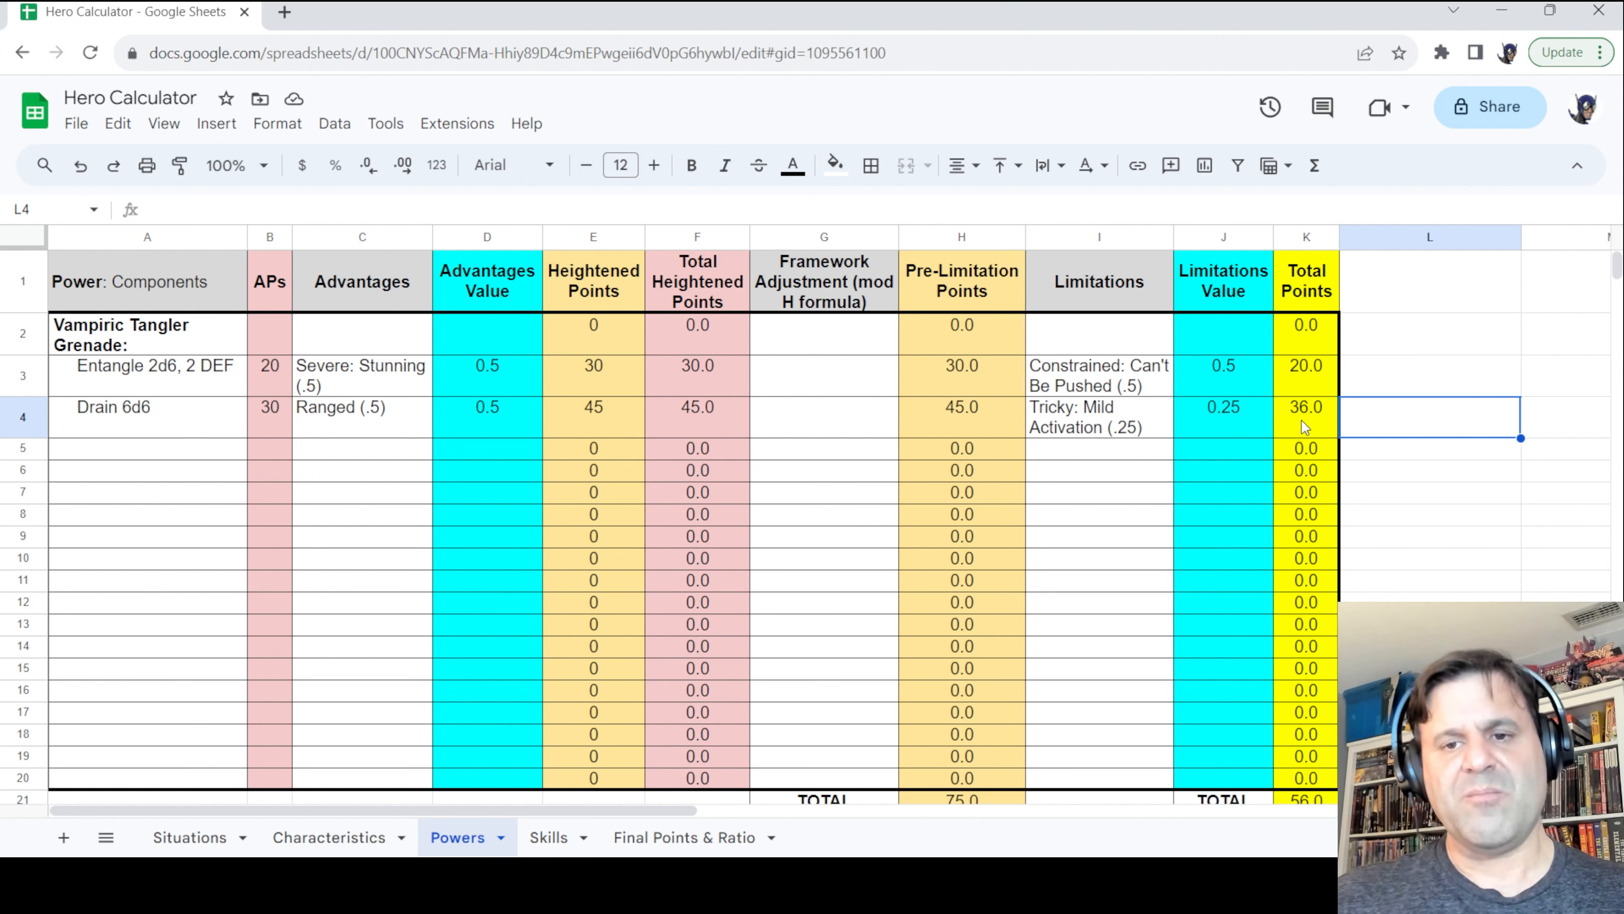
click(1302, 426)
click(1376, 424)
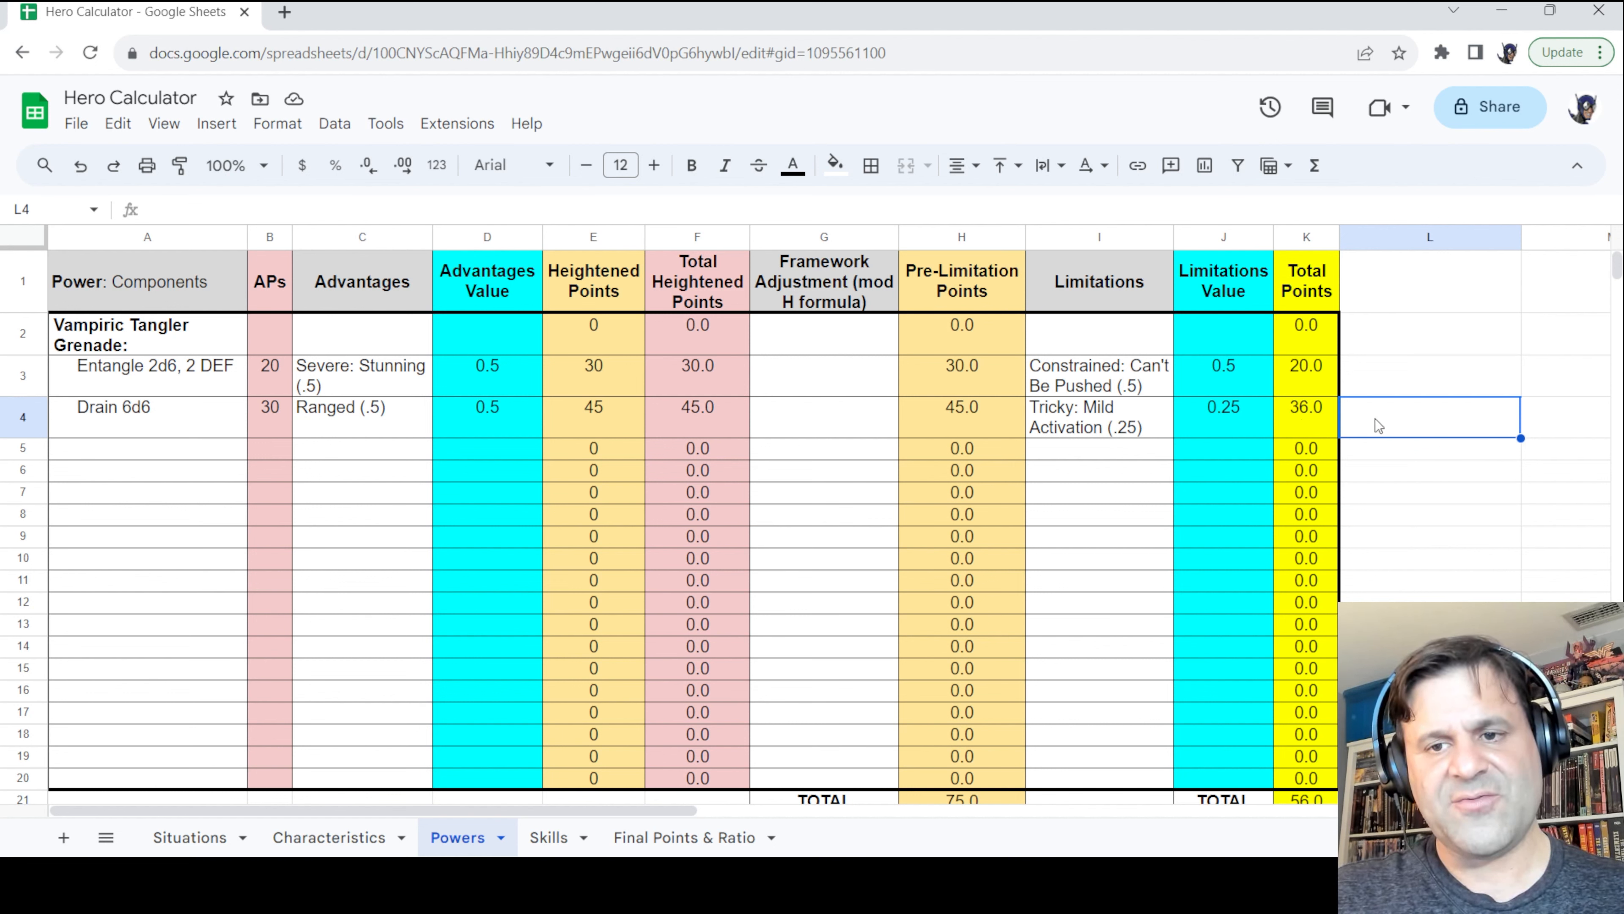